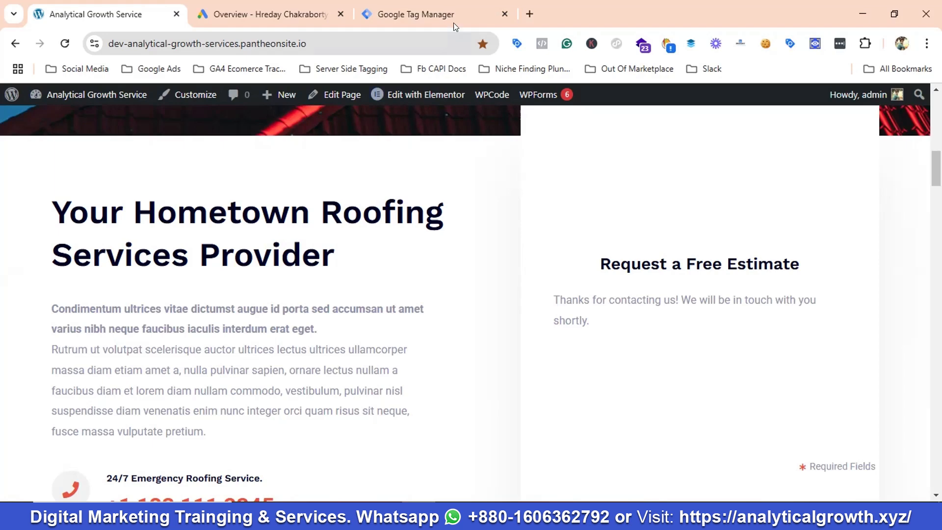
pyautogui.click(443, 6)
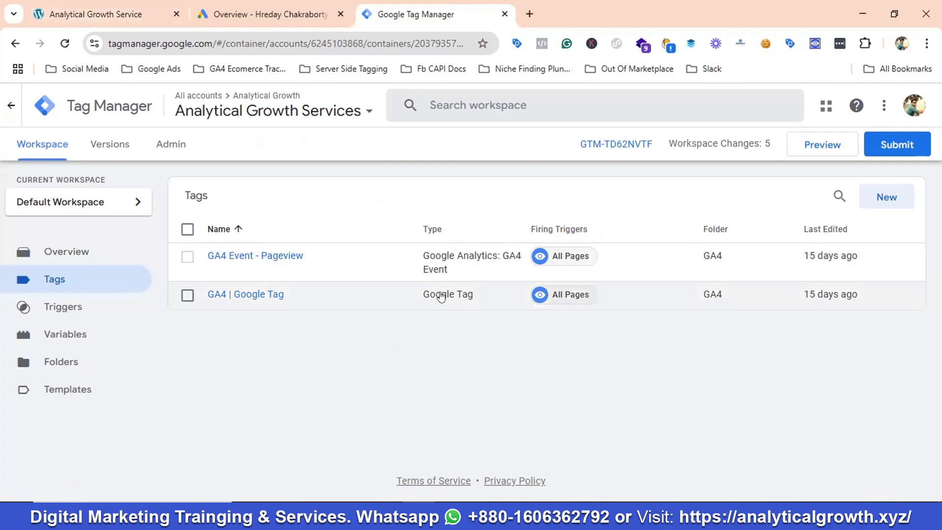
pyautogui.click(816, 147)
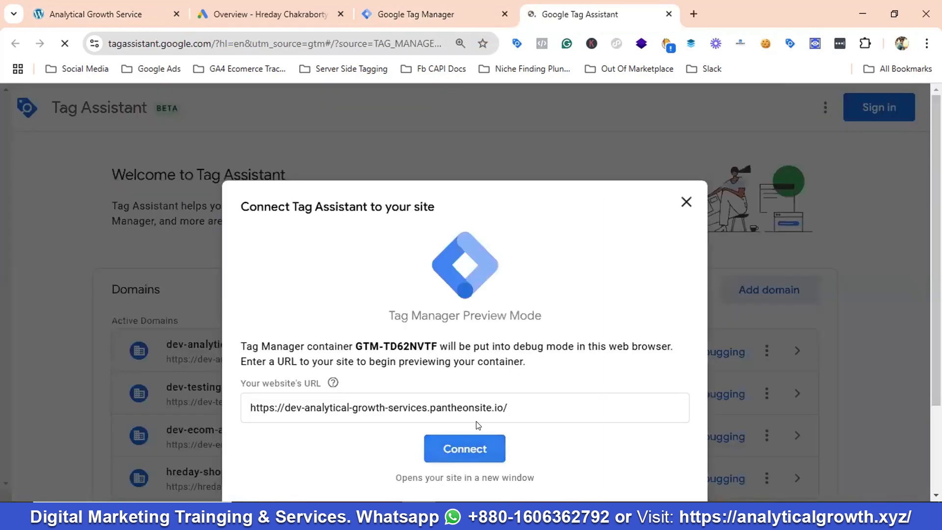
pyautogui.click(466, 448)
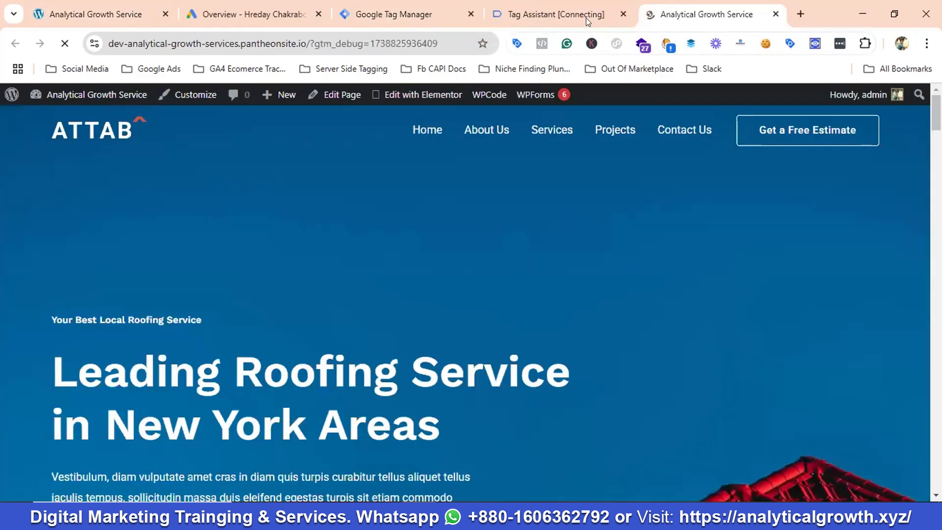
pyautogui.click(568, 13)
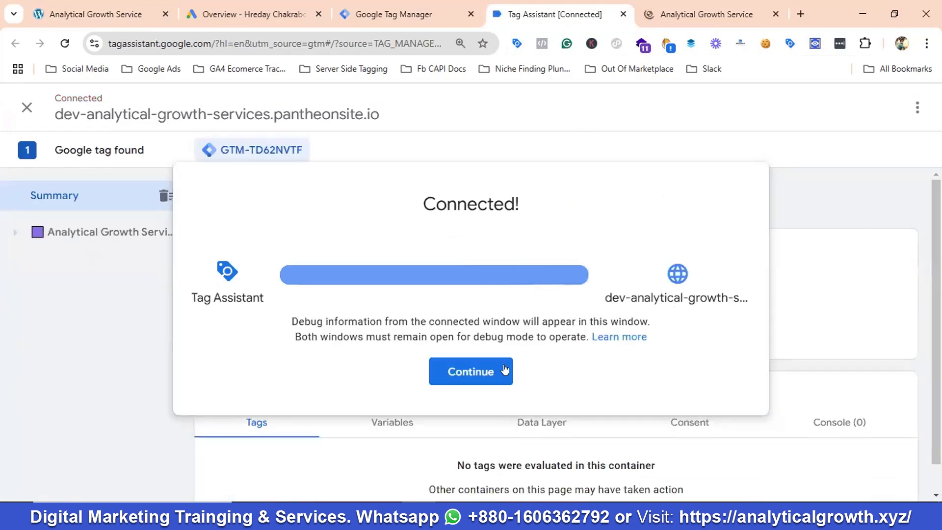
pyautogui.click(470, 373)
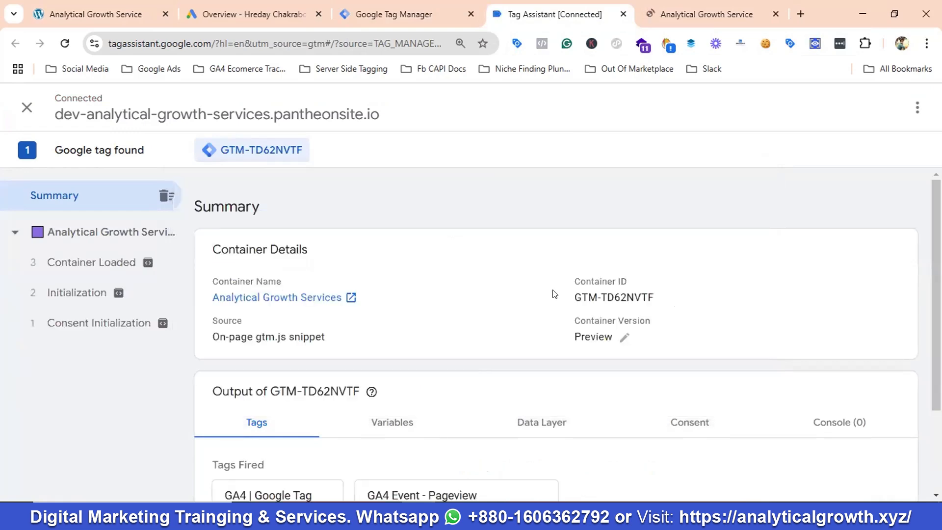
# Check which tags fired in the container and look over the connected website's pages
pyautogui.scroll(-1, 552, 294)
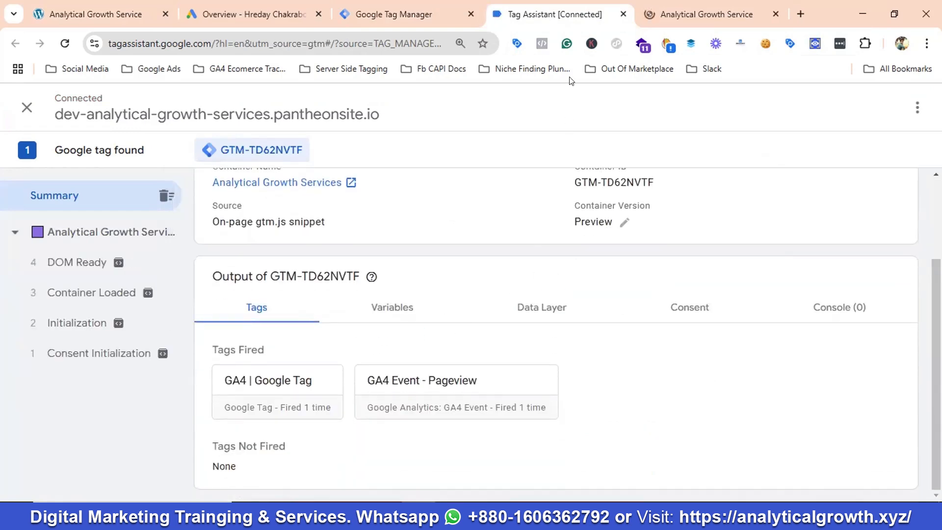
pyautogui.click(680, 8)
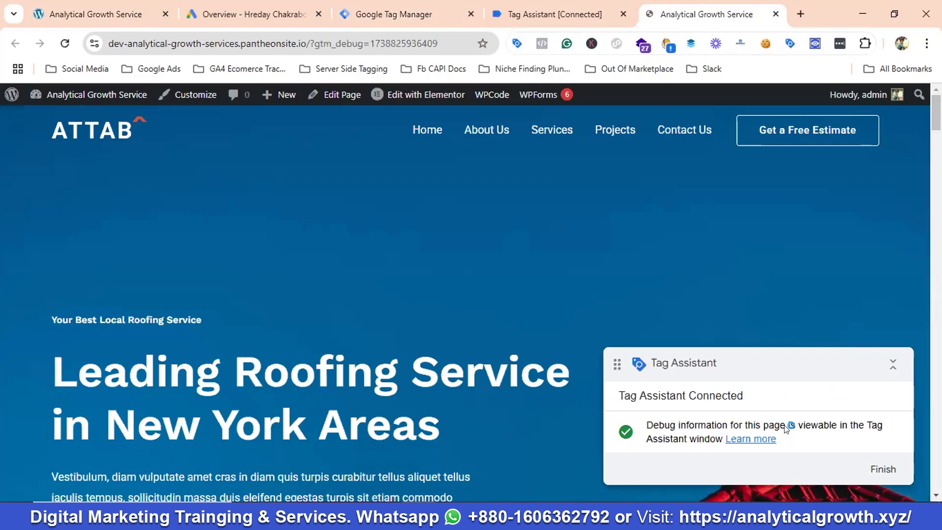
pyautogui.click(147, 15)
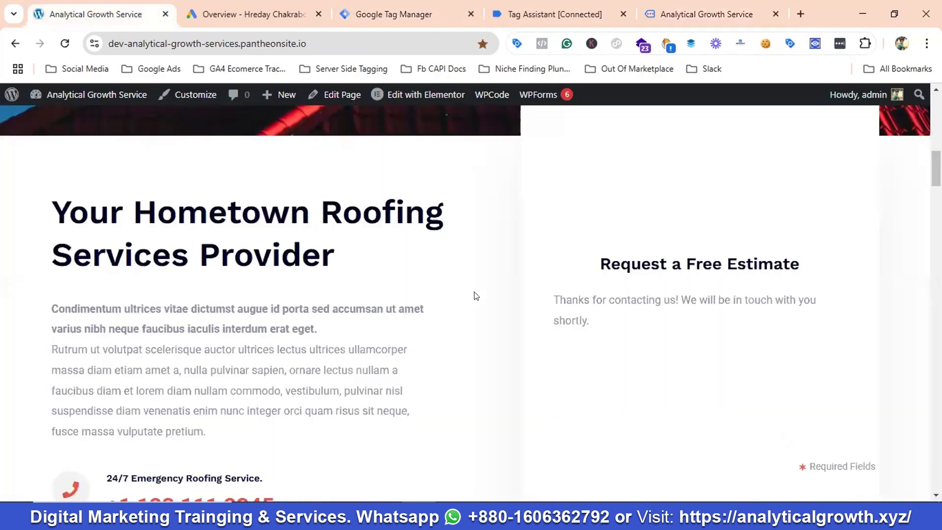
pyautogui.scroll(1, 472, 293)
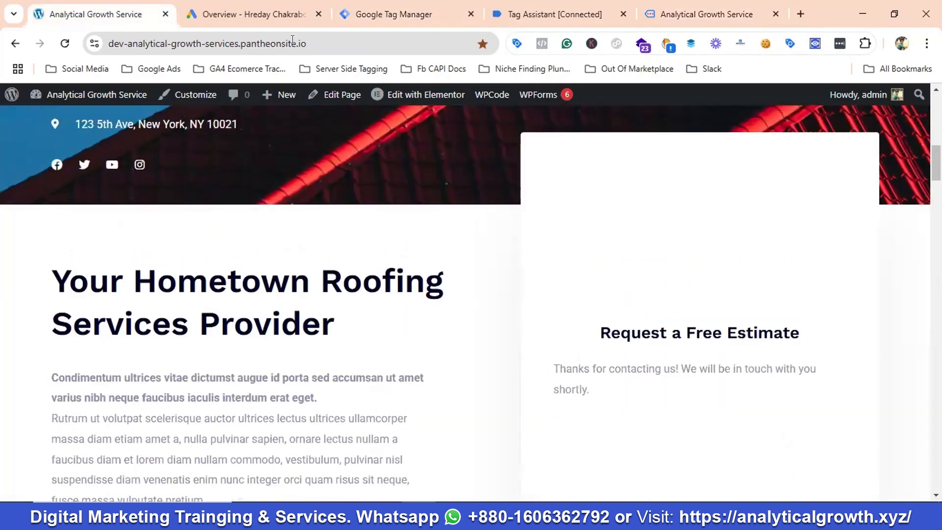
# Switch to Google Ads and dismiss the billing, asset group and campaign alerts on the overview
pyautogui.click(280, 13)
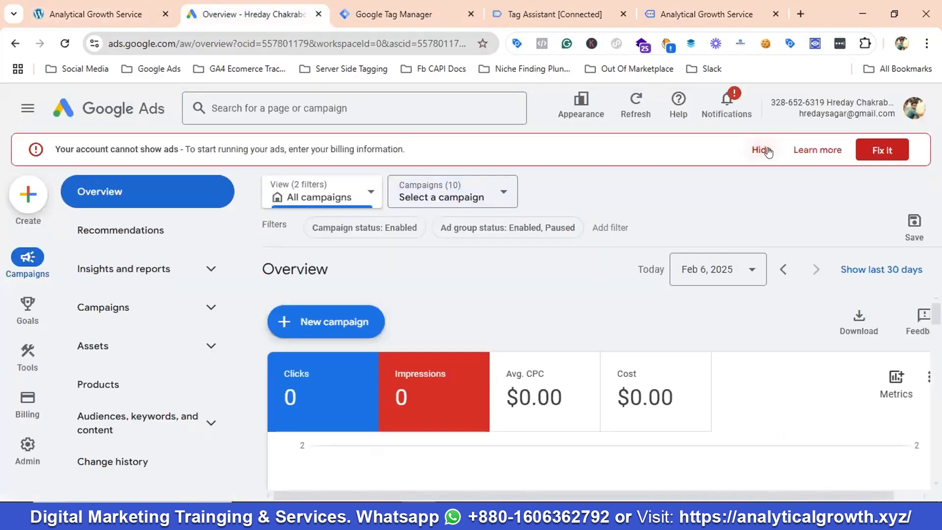
pyautogui.click(767, 150)
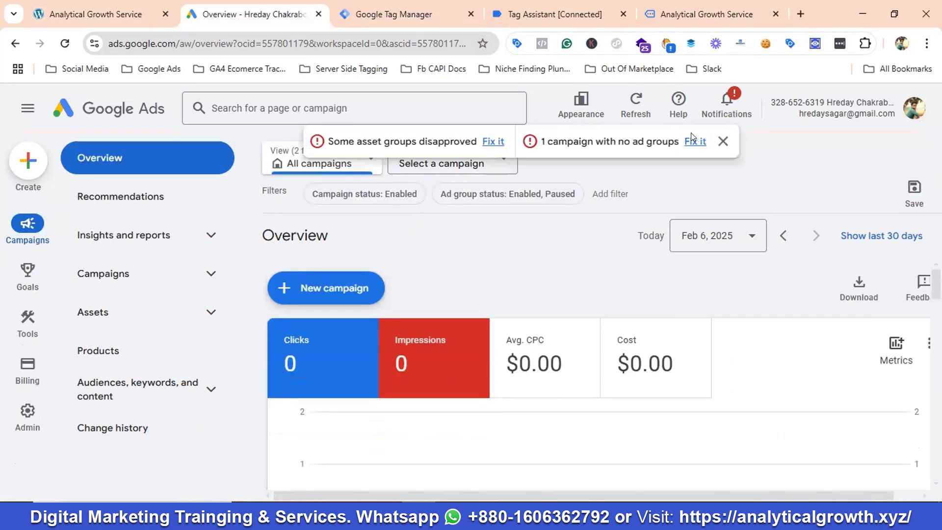
pyautogui.click(727, 137)
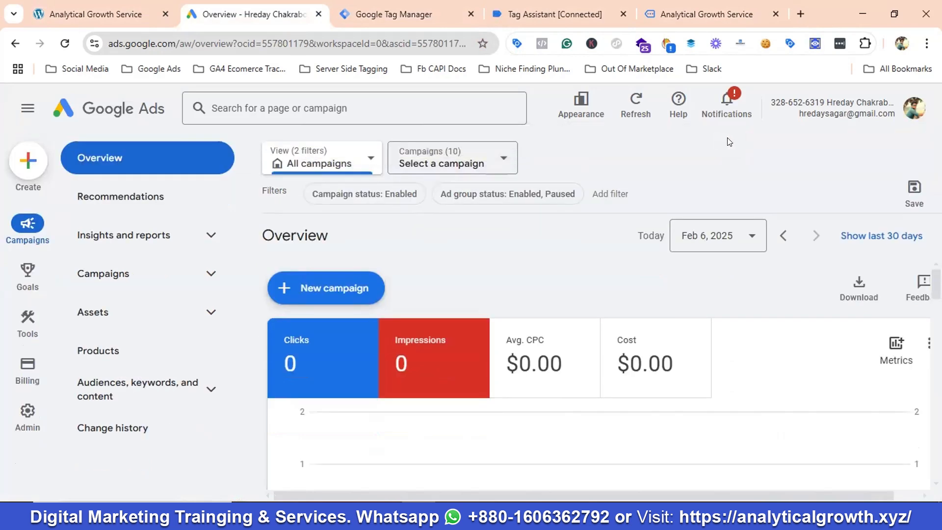
# Go to the conversions summary under Goals and start creating a new conversion action
pyautogui.moveTo(26, 280)
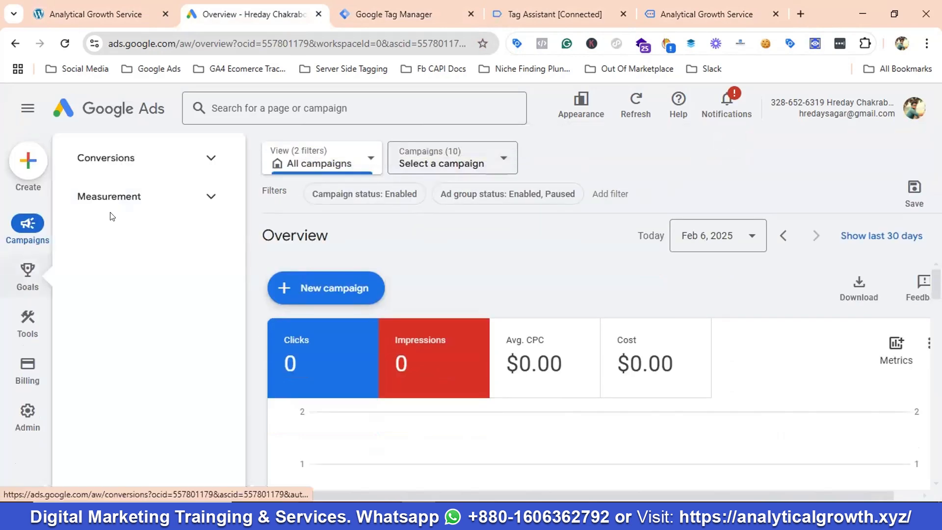
pyautogui.click(127, 160)
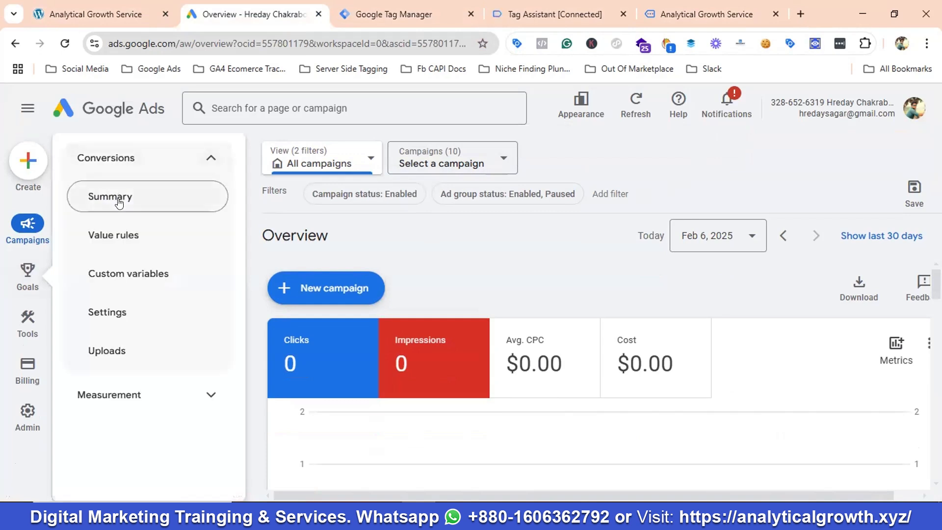
pyautogui.click(217, 197)
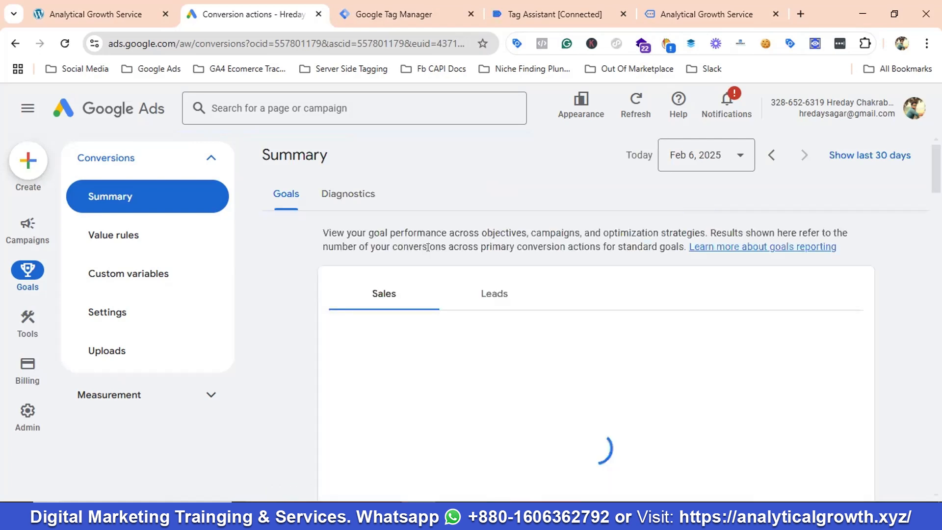
pyautogui.scroll(-1, 437, 251)
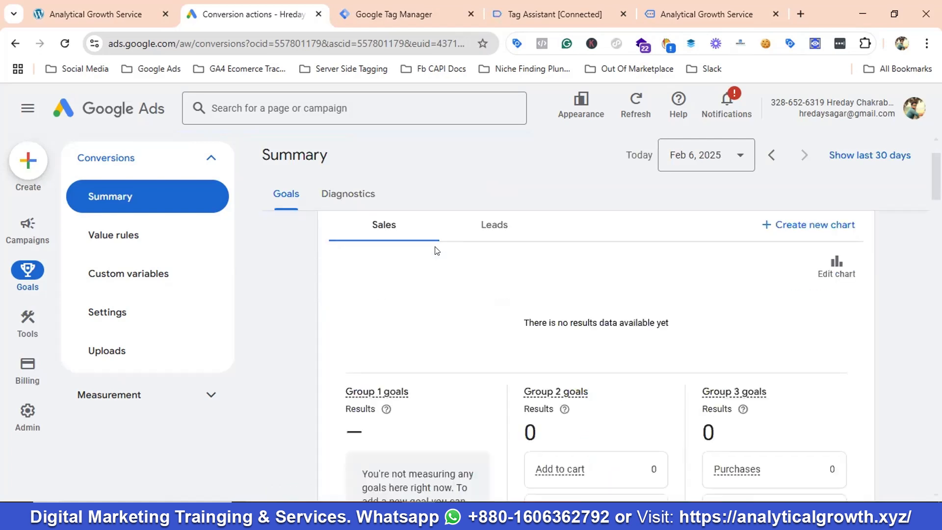
pyautogui.scroll(-4, 437, 250)
pyautogui.scroll(-1, 439, 251)
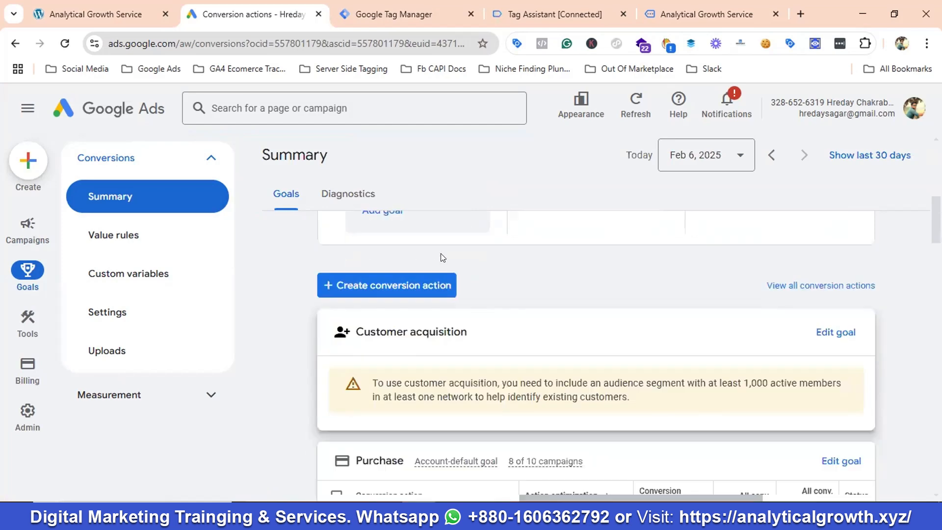
pyautogui.click(394, 285)
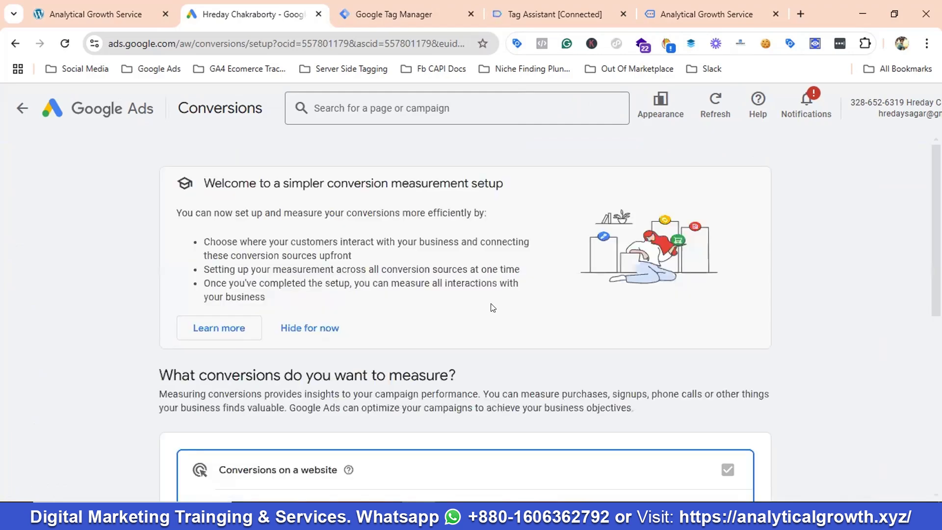
# Examine the conversion sources offered for measurement: website, app, phone calls and offline
pyautogui.scroll(-2, 419, 277)
pyautogui.scroll(-3, 416, 282)
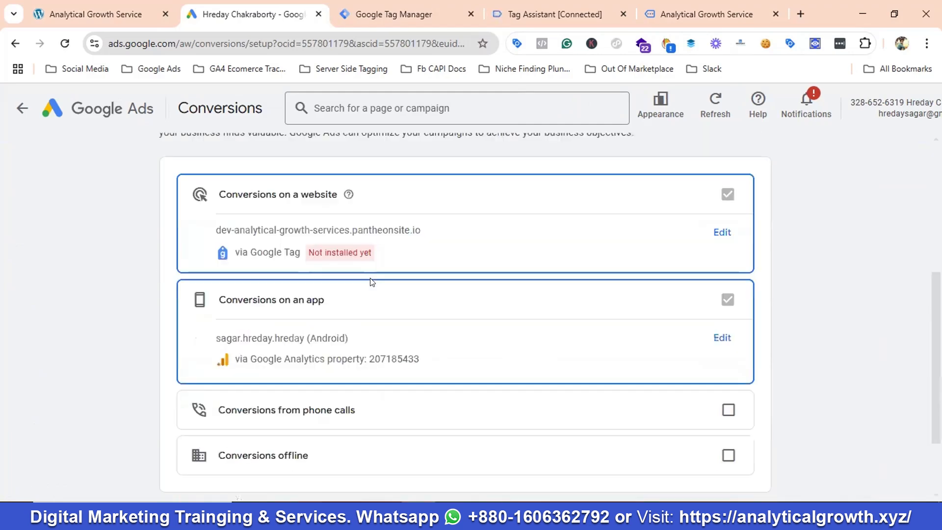
pyautogui.scroll(5, 324, 271)
pyautogui.scroll(-1, 337, 276)
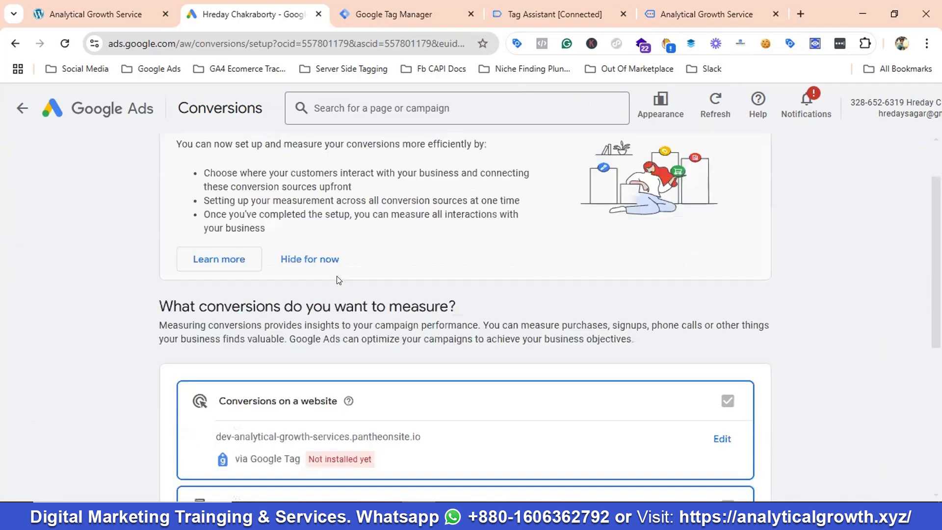
pyautogui.scroll(-2, 226, 271)
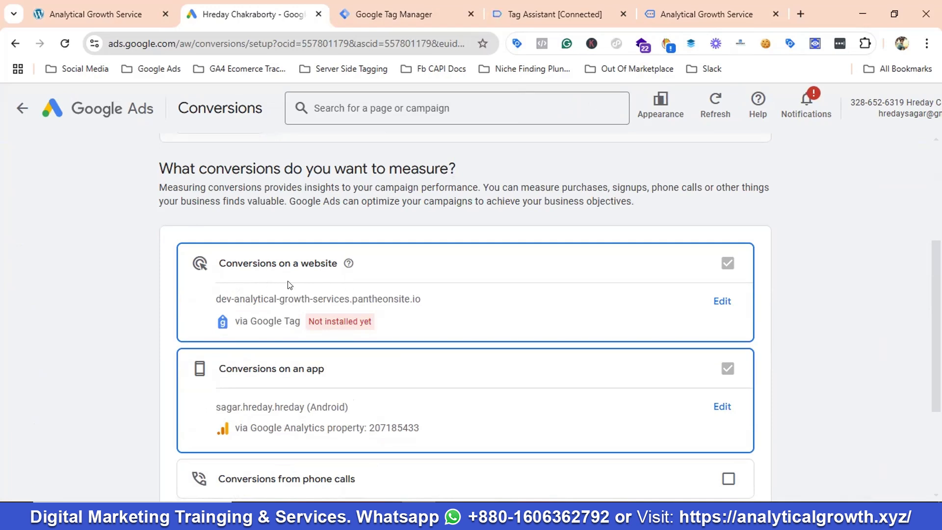
pyautogui.scroll(-1, 378, 306)
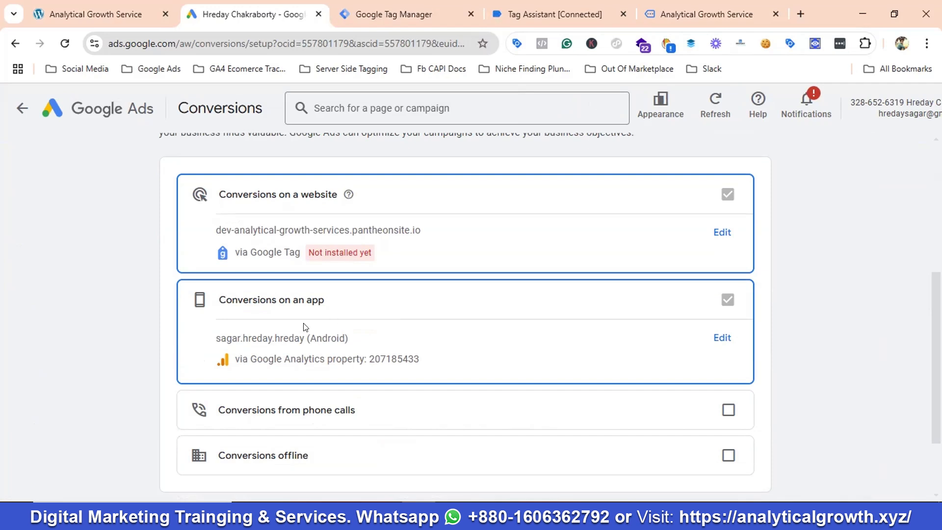
pyautogui.scroll(-1, 367, 340)
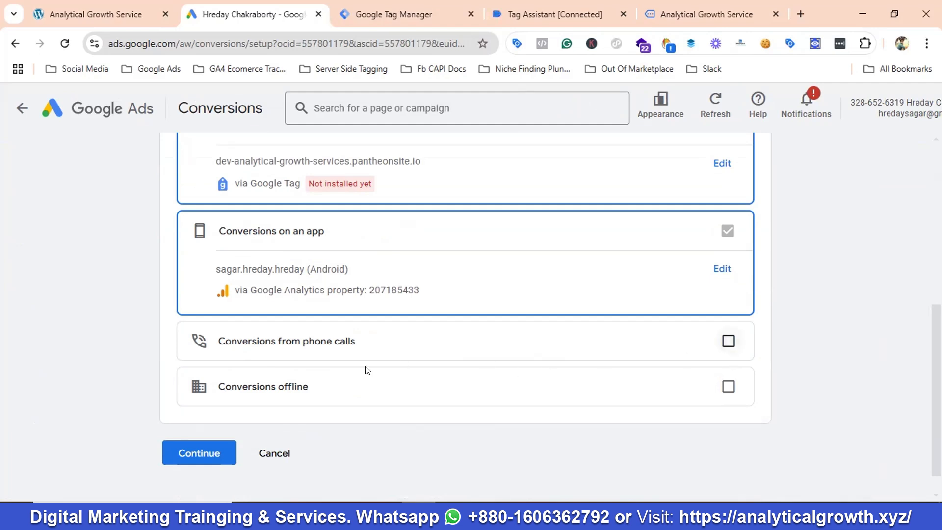
pyautogui.scroll(-1, 367, 370)
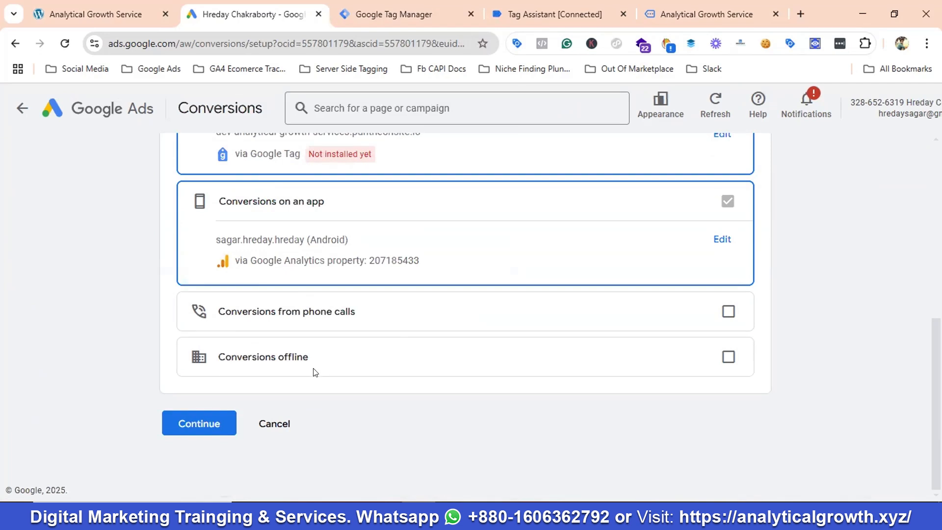
pyautogui.scroll(3, 524, 373)
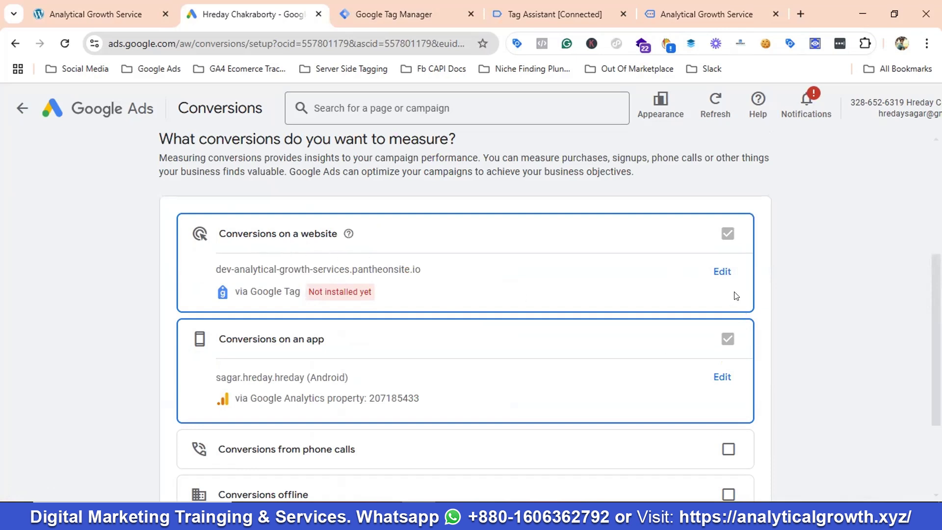
pyautogui.click(723, 276)
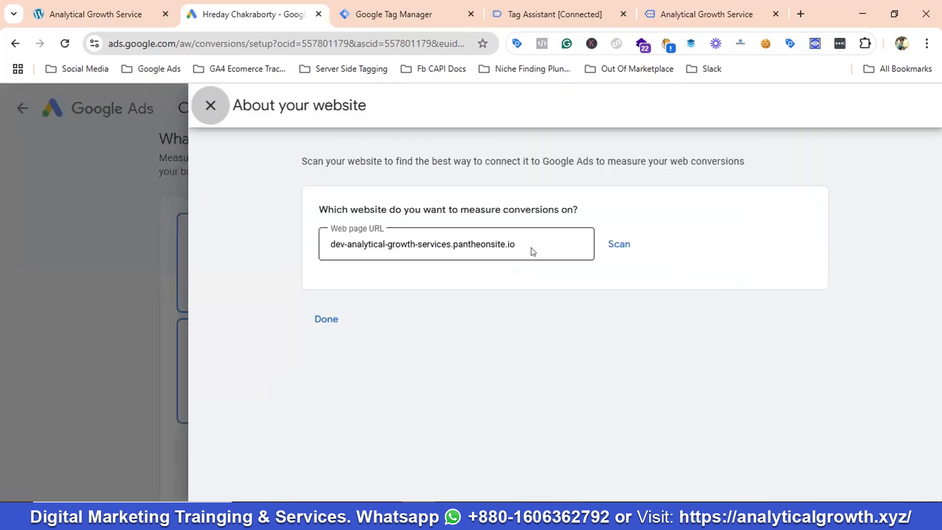
pyautogui.click(529, 240)
pyautogui.click(707, 14)
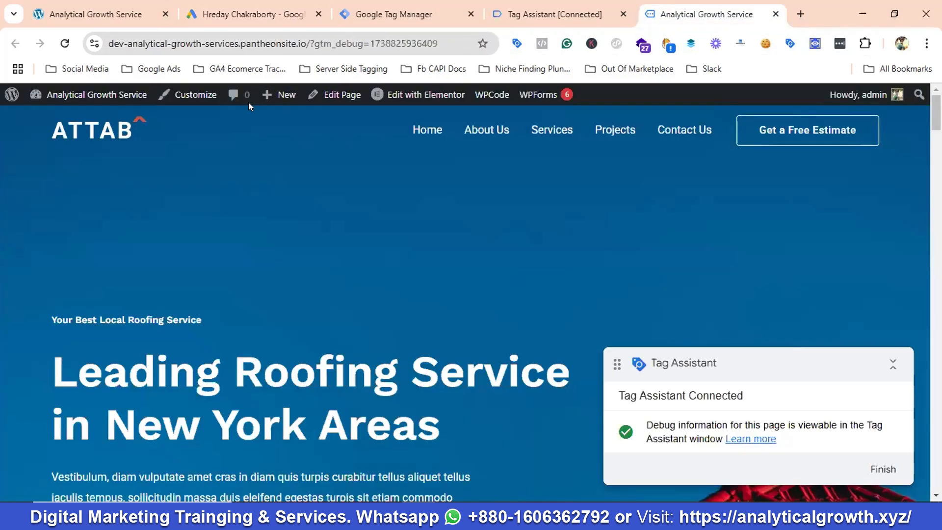
pyautogui.moveTo(310, 44); pyautogui.dragTo(124, 41)
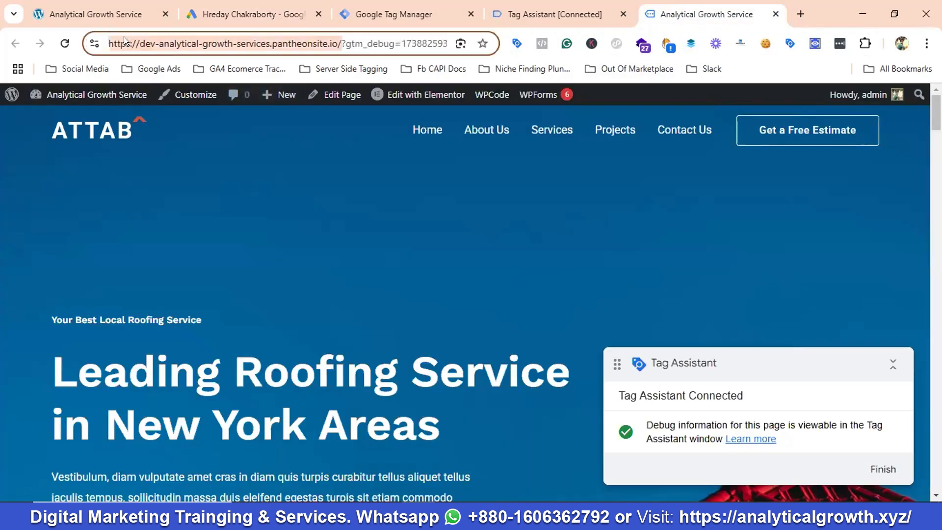
pyautogui.rightClick(127, 47)
pyautogui.click(173, 176)
pyautogui.click(253, 14)
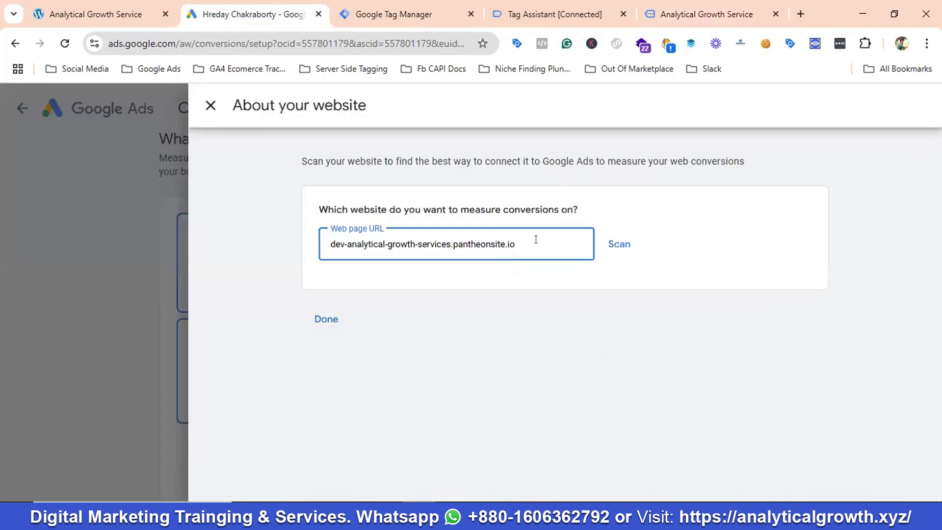
pyautogui.hotkey('ctrl', 'a')
pyautogui.hotkey('ctrl', 'v')
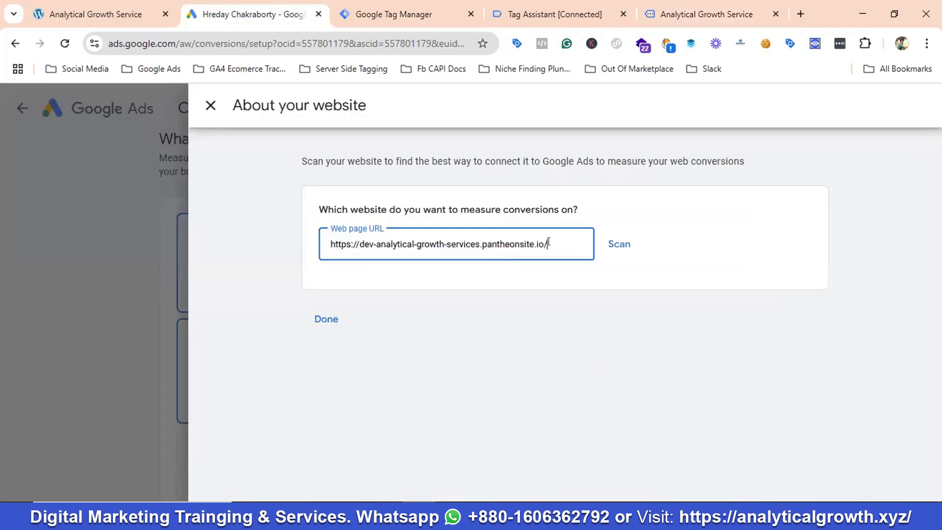
pyautogui.click(618, 245)
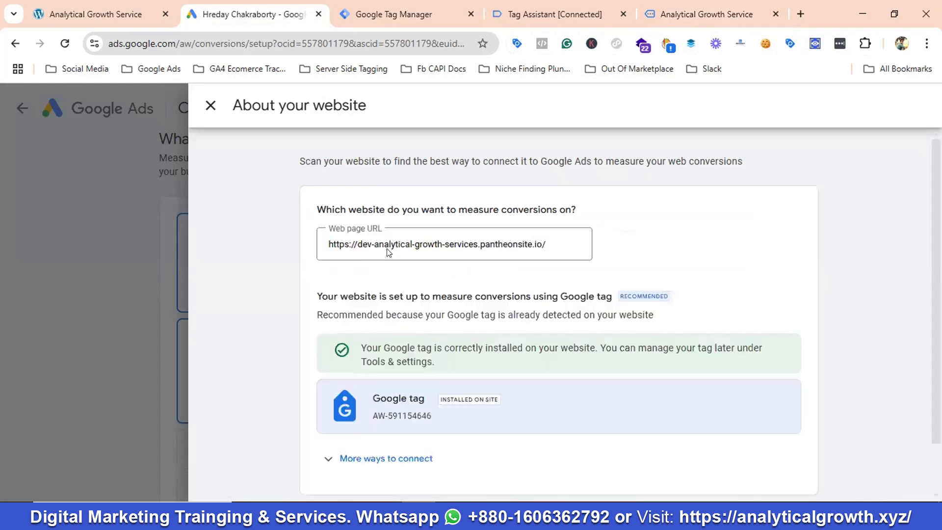
pyautogui.scroll(-2, 377, 253)
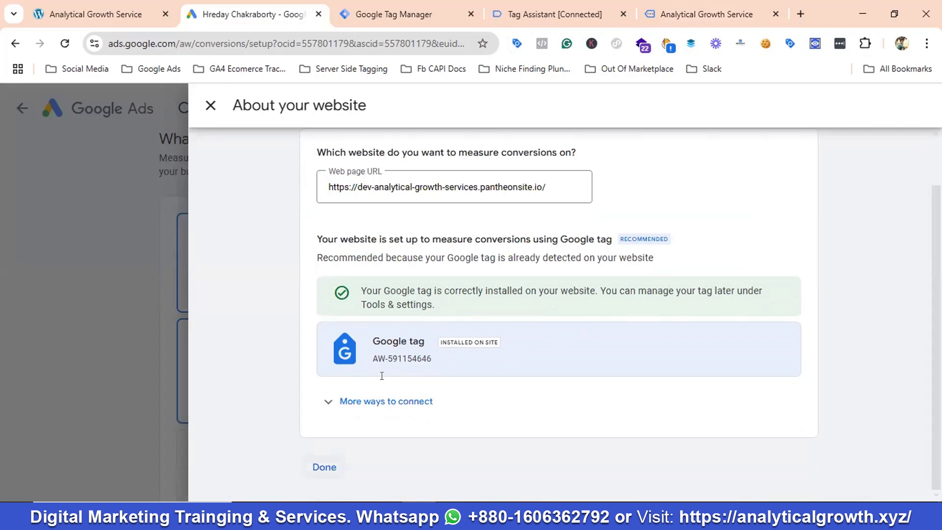
pyautogui.press('Escape')
# Continue with the website and app conversion sources and expand the list to all conversion categories
pyautogui.scroll(-3, 373, 326)
pyautogui.scroll(1, 382, 326)
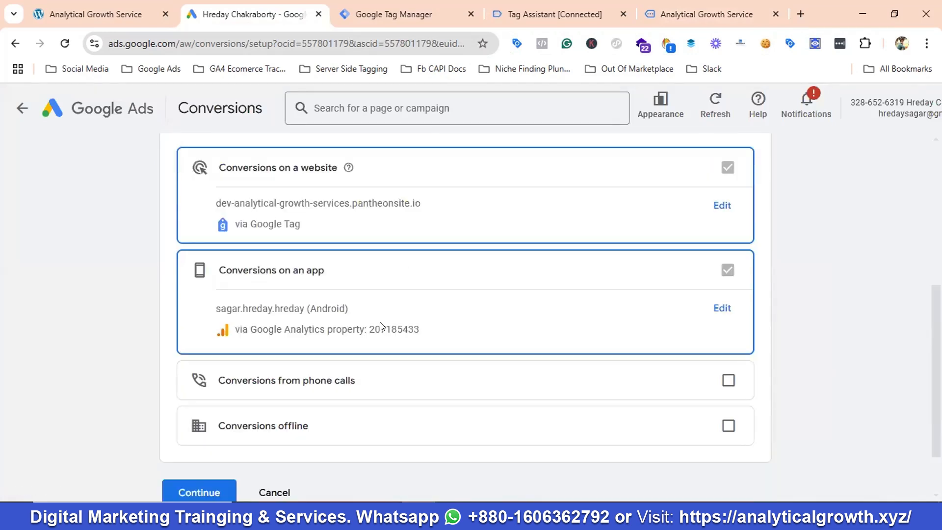
pyautogui.scroll(-1, 336, 297)
pyautogui.click(204, 422)
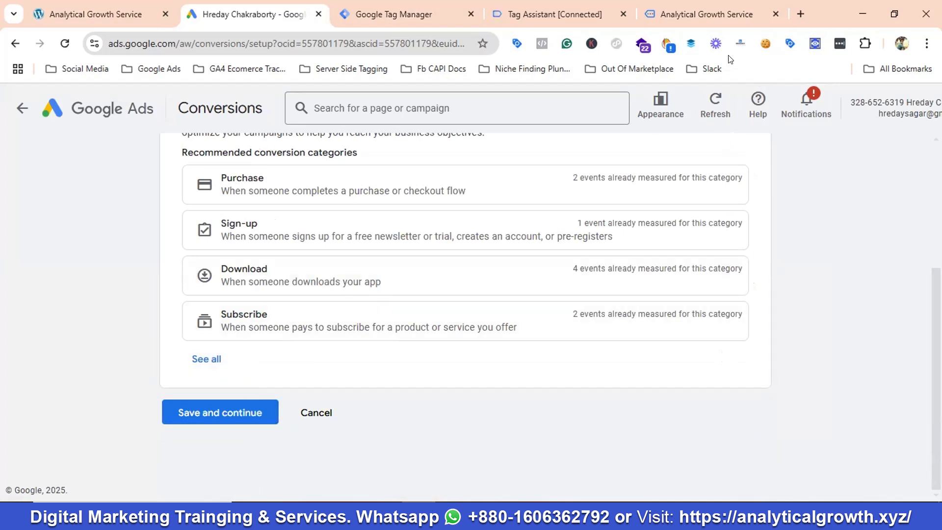
pyautogui.click(207, 363)
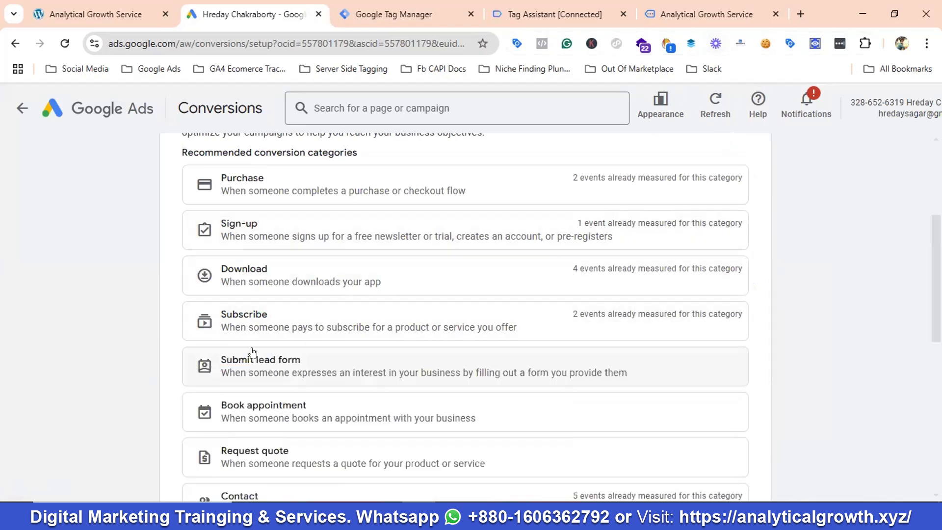
# Add the Submit lead form conversion category and start an event in it for the dev-analytical-growth-services.pantheonsite.io web source
pyautogui.scroll(-1, 344, 325)
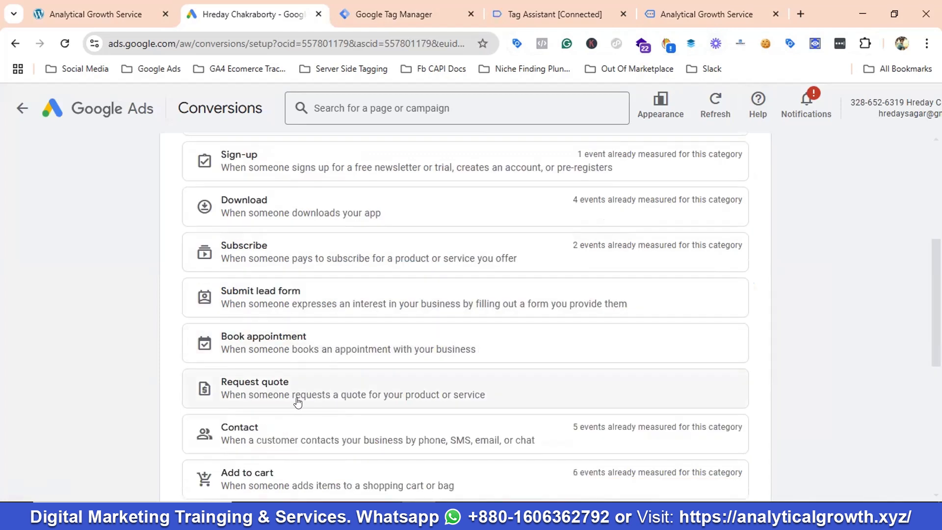
pyautogui.click(260, 304)
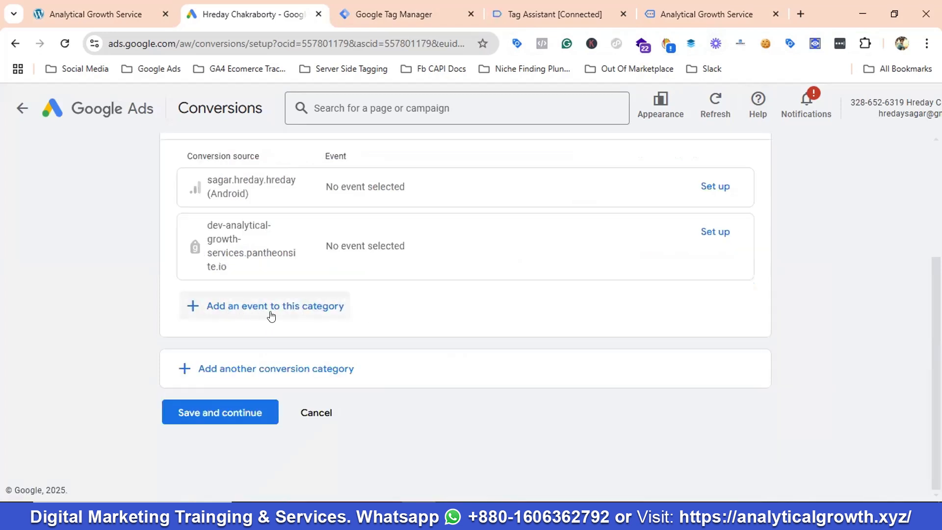
pyautogui.click(290, 309)
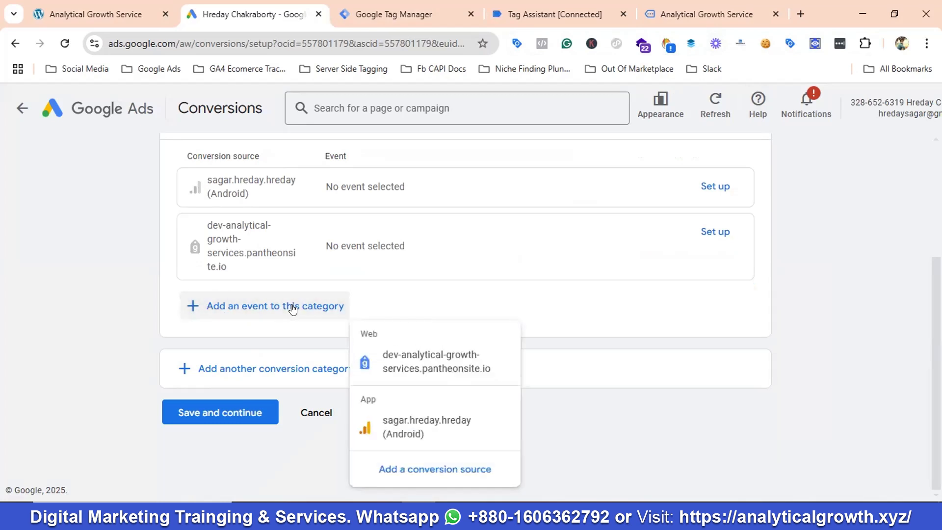
pyautogui.click(414, 362)
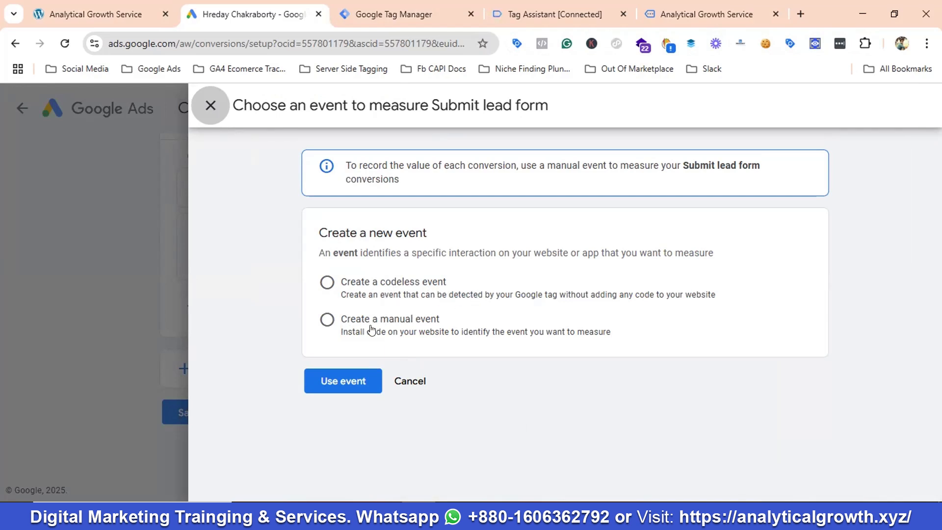
# Try a codeless event with the Page load event type, matching when the URL contains a value
pyautogui.click(361, 292)
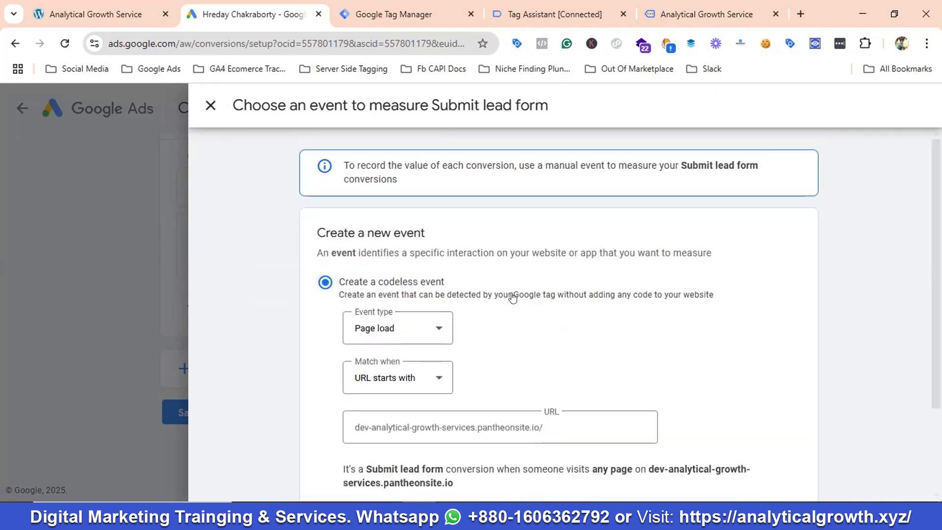
pyautogui.scroll(-2, 511, 297)
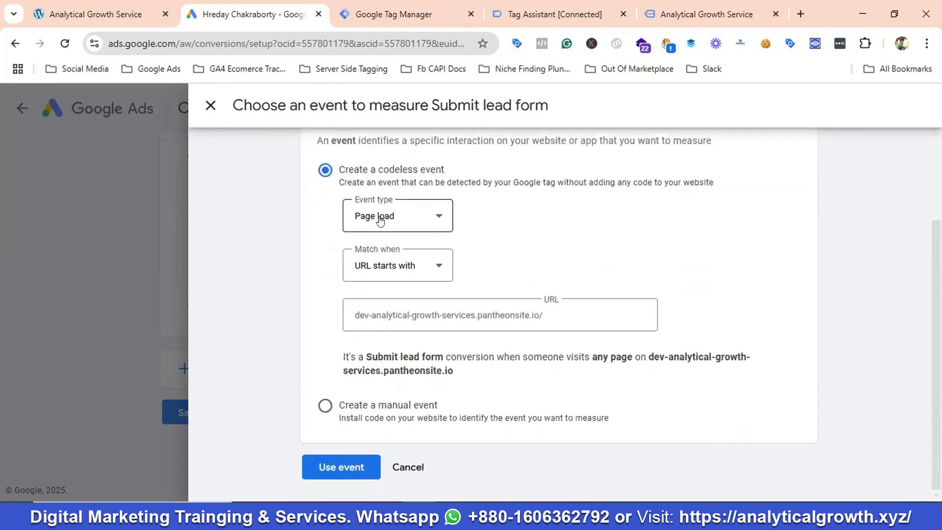
pyautogui.click(404, 217)
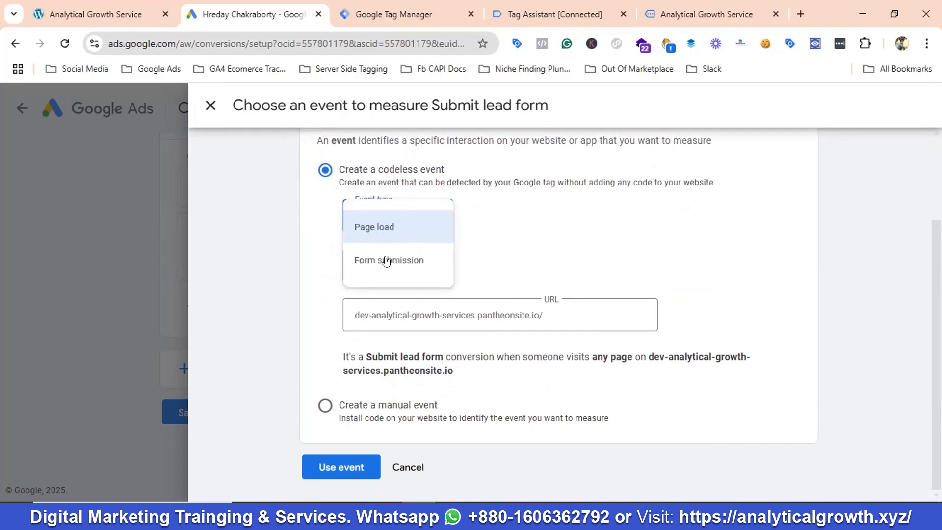
pyautogui.click(371, 227)
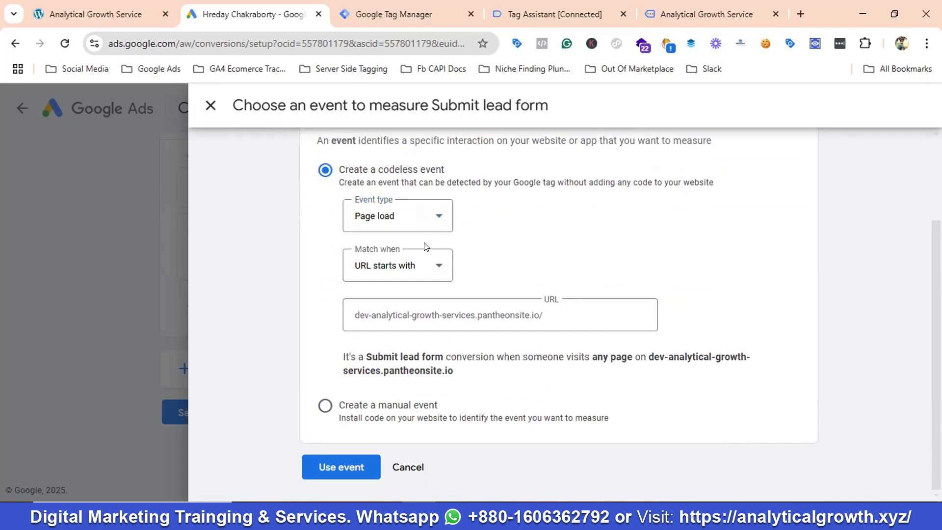
pyautogui.click(411, 271)
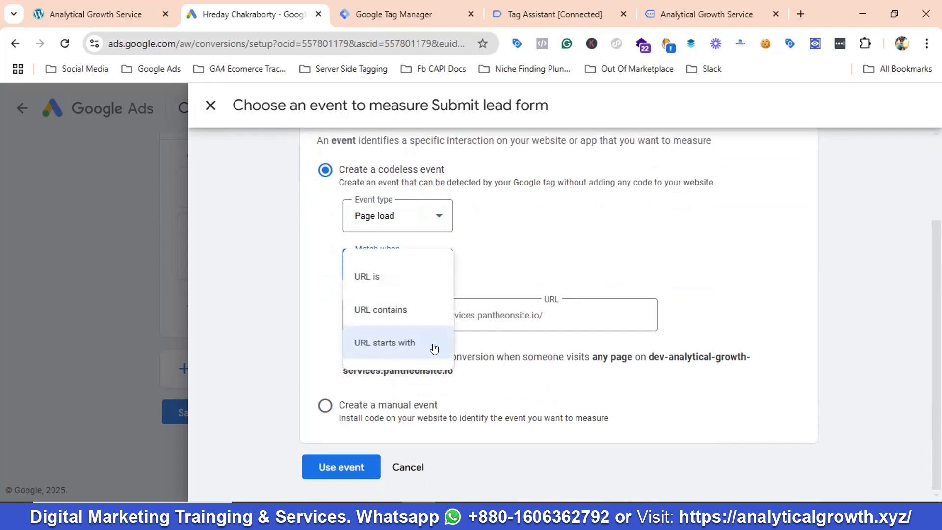
pyautogui.click(389, 295)
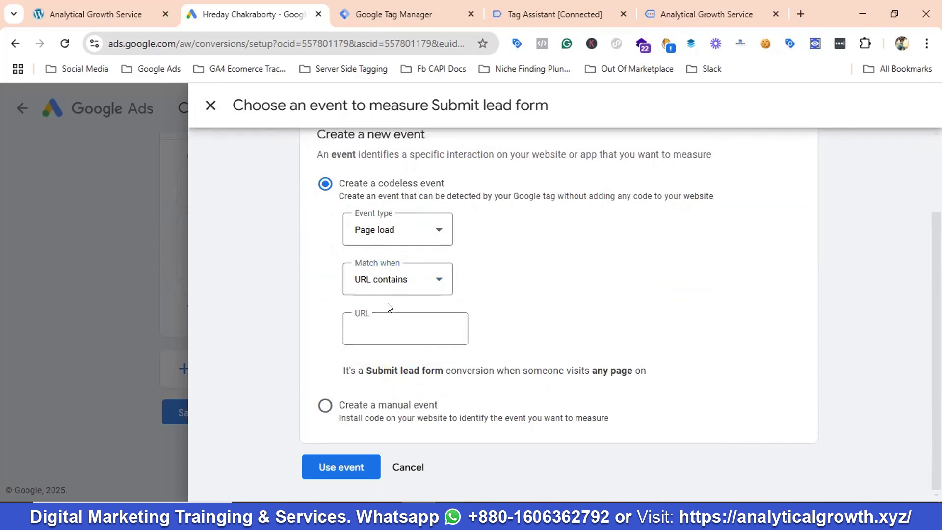
# Examine the Request a Free Estimate form on the live website
pyautogui.click(680, 9)
pyautogui.scroll(-15, 522, 287)
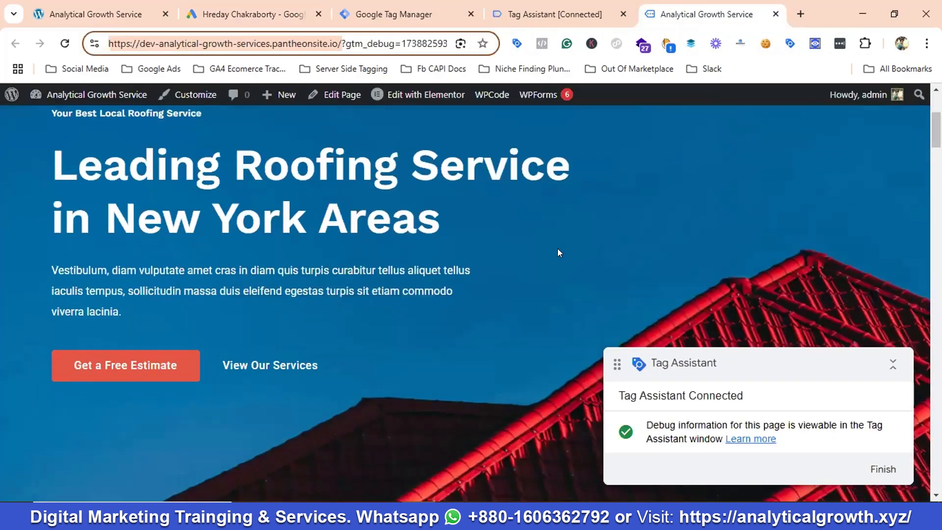
pyautogui.scroll(-4, 617, 254)
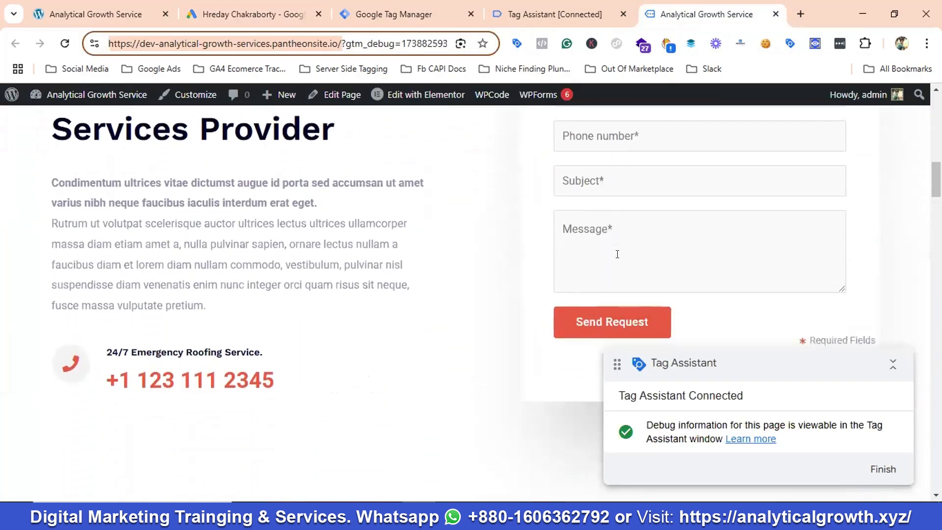
pyautogui.scroll(7, 565, 246)
pyautogui.scroll(-5, 666, 269)
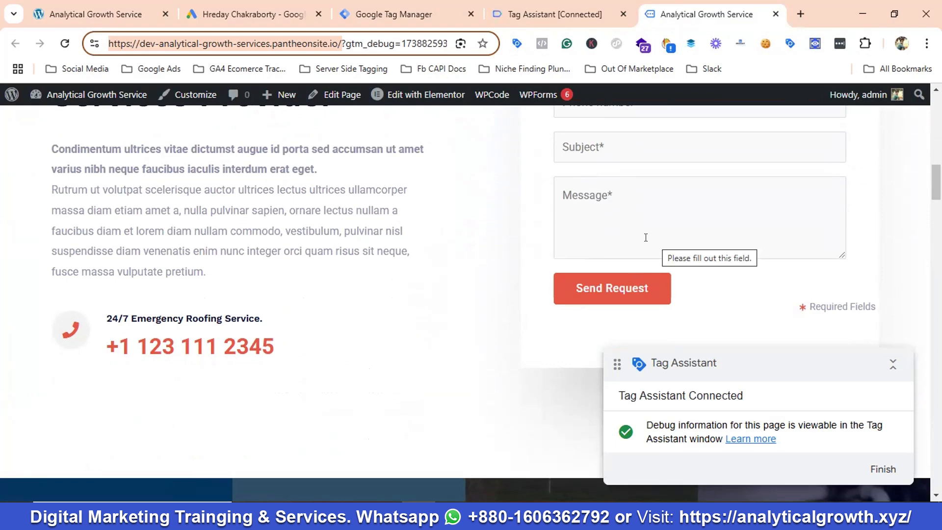
# Back in Google Ads, use a manual event named "Google Ads Conversion - Lead" for the category and save the conversion setup
pyautogui.click(249, 10)
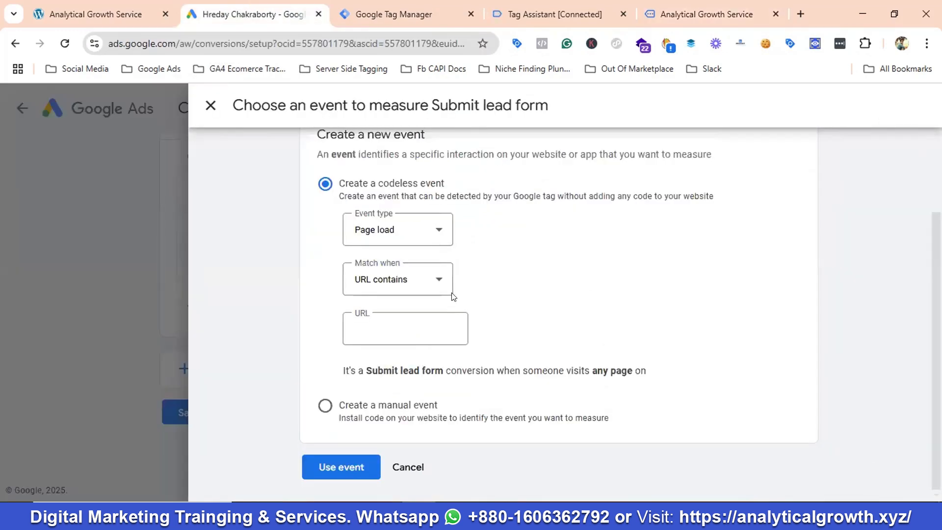
pyautogui.scroll(-2, 401, 279)
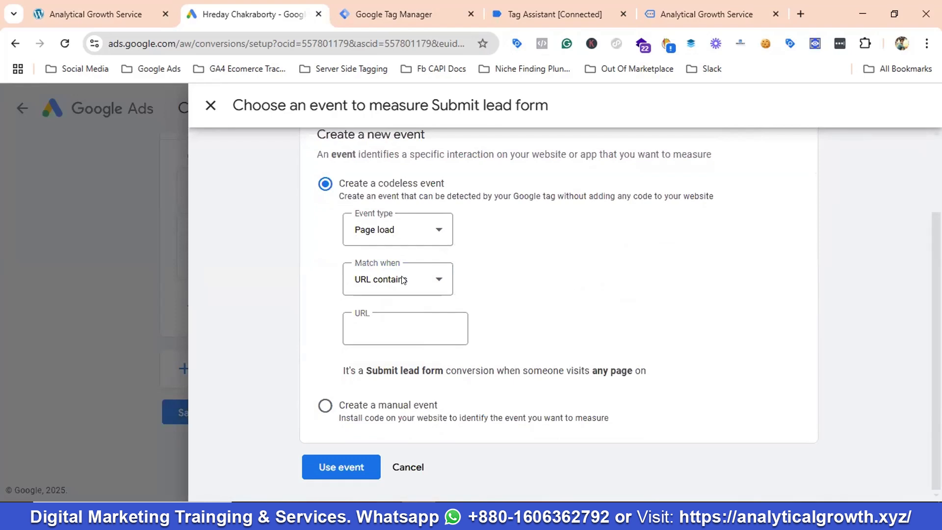
pyautogui.click(322, 406)
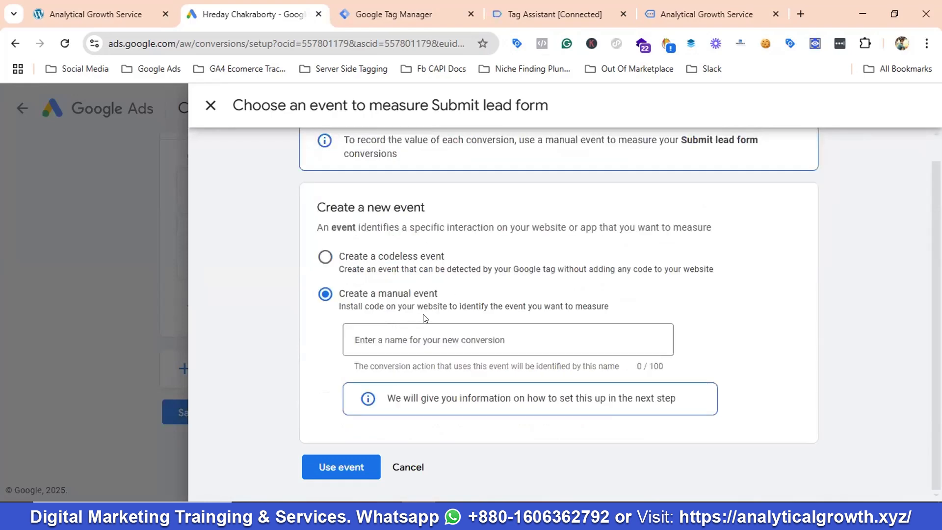
pyautogui.click(415, 337)
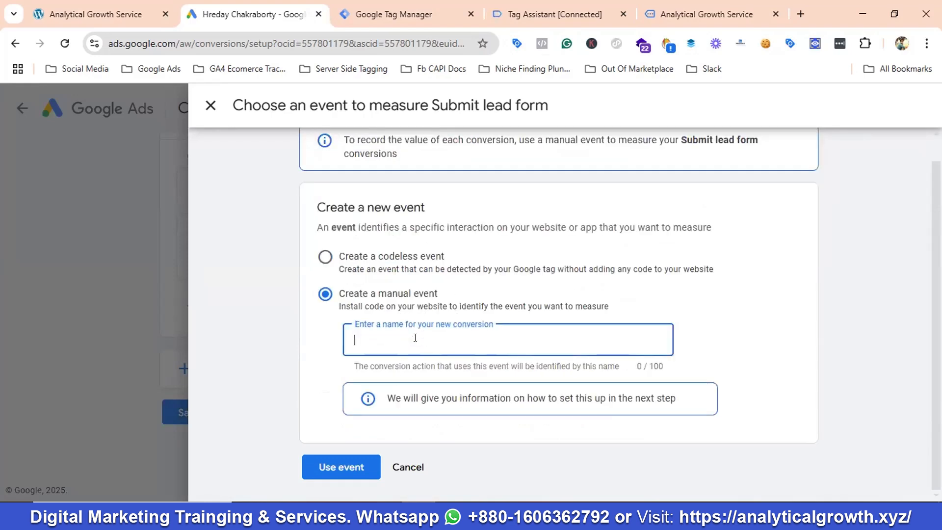
pyautogui.write('Google Ads Conversion - Lead')
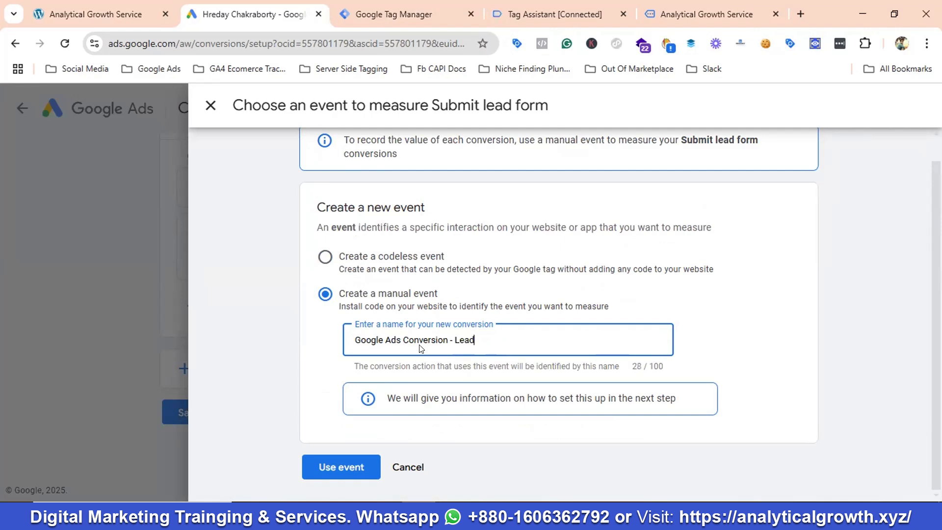
pyautogui.click(341, 467)
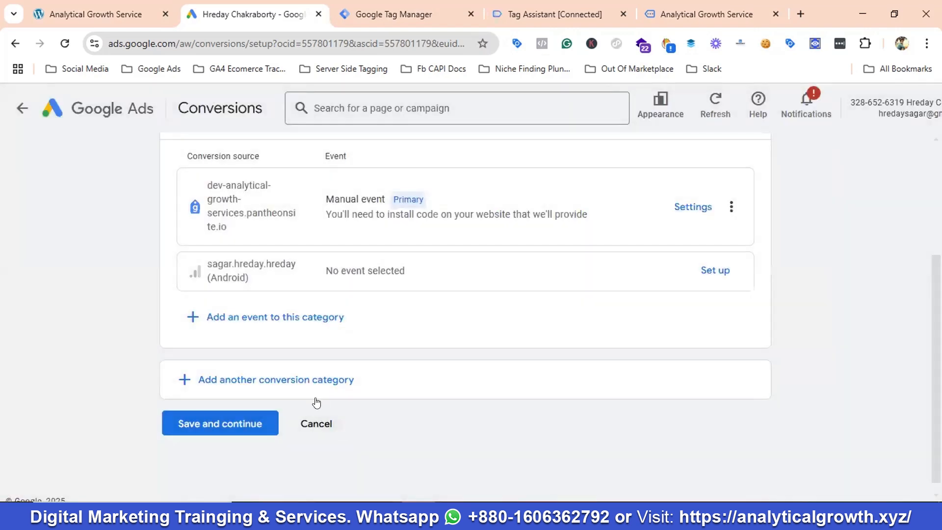
pyautogui.click(204, 424)
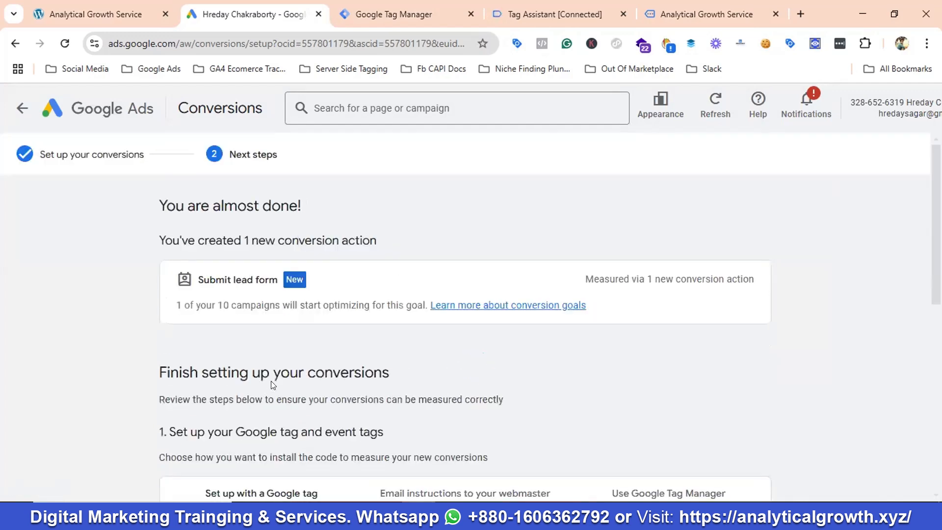
# Show the Google Tag Manager setup instructions and examine the conversion ID, conversion label and Conversion Linker requirement
pyautogui.scroll(-2, 272, 382)
pyautogui.scroll(-3, 276, 380)
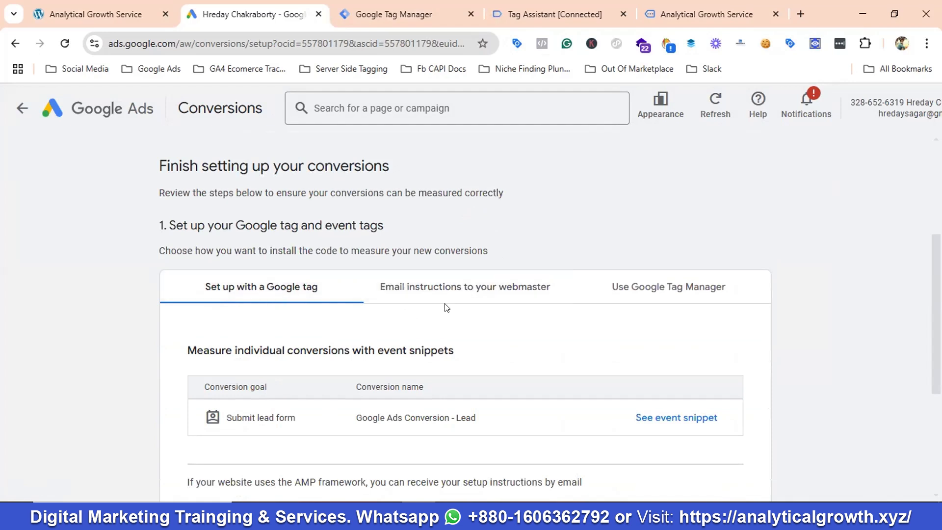
pyautogui.click(644, 294)
pyautogui.scroll(-5, 465, 336)
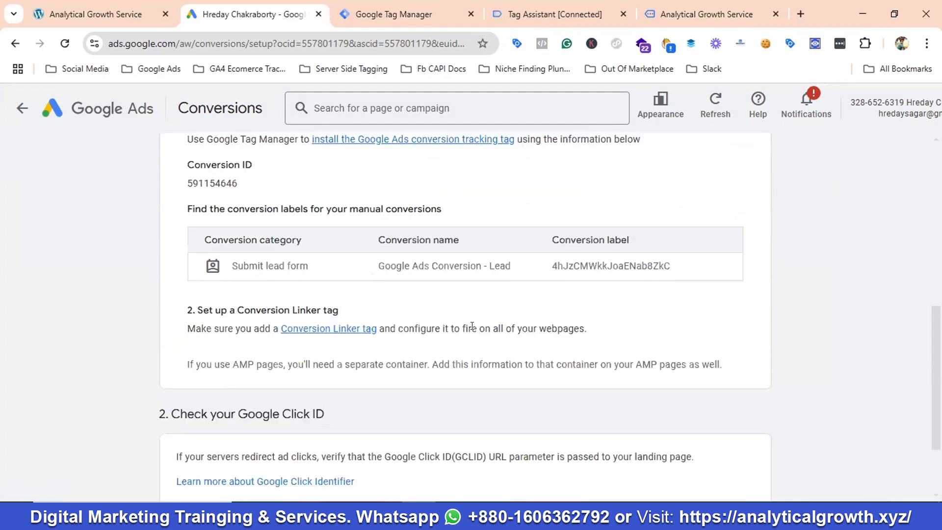
pyautogui.scroll(-2, 474, 327)
pyautogui.scroll(3, 473, 326)
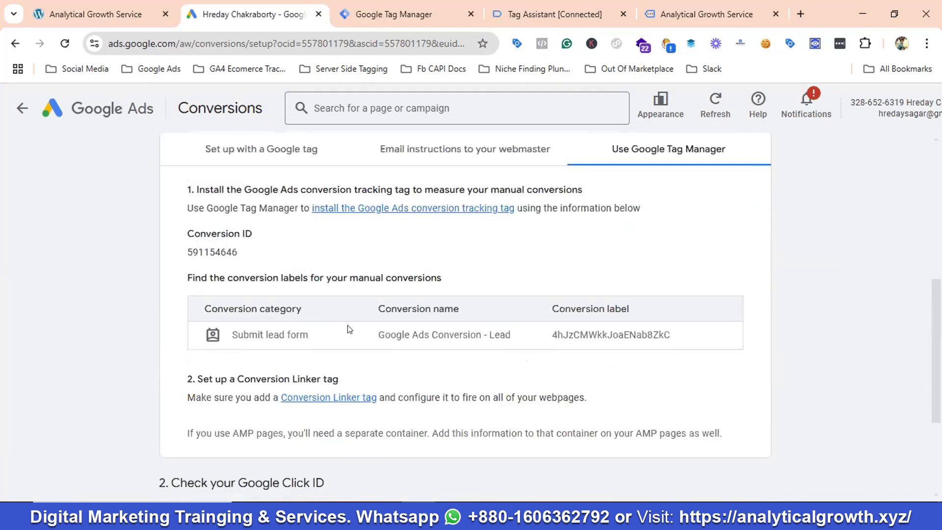
pyautogui.scroll(-2, 588, 318)
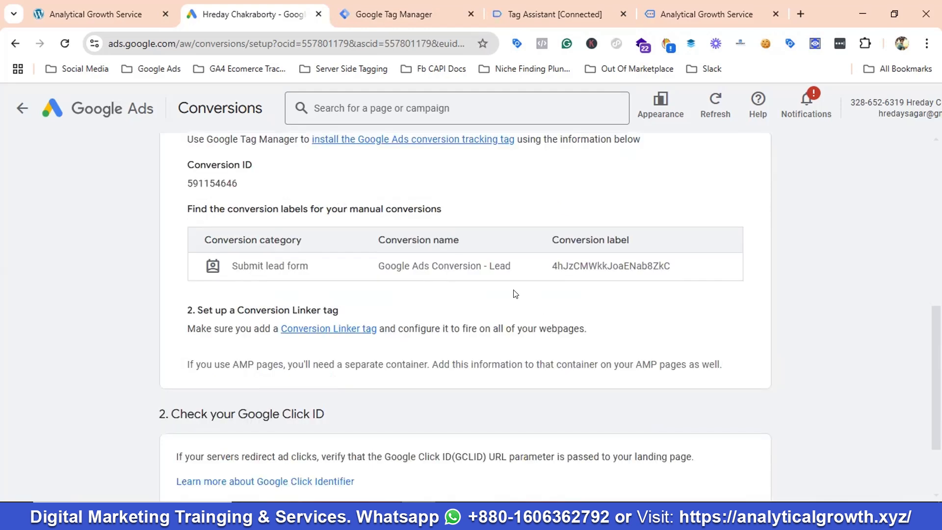
# Check the container's tags in Google Tag Manager, then return to the estimate form on the live website in debug mode
pyautogui.click(426, 15)
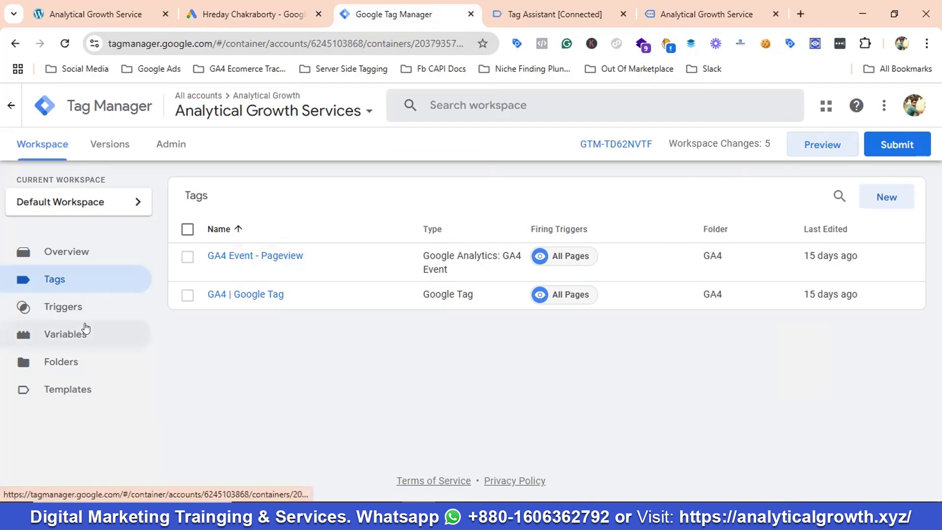
pyautogui.click(826, 147)
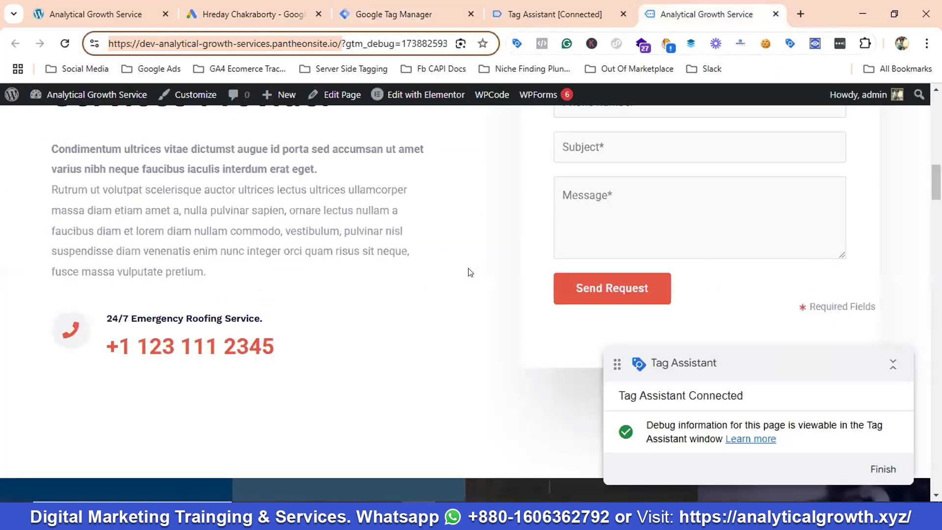
pyautogui.scroll(-3, 715, 227)
pyautogui.scroll(5, 732, 231)
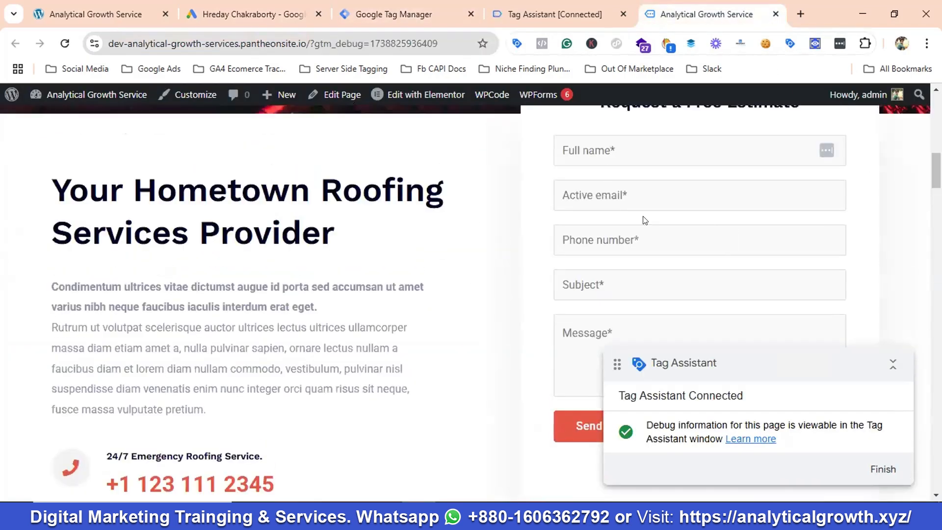
pyautogui.scroll(1, 636, 210)
pyautogui.scroll(-1, 638, 214)
# Fill in the estimate form with the full name, email and phone number, enter "test" as subject and message, and submit it
pyautogui.click(628, 150)
pyautogui.click(660, 191)
pyautogui.scroll(-1, 660, 195)
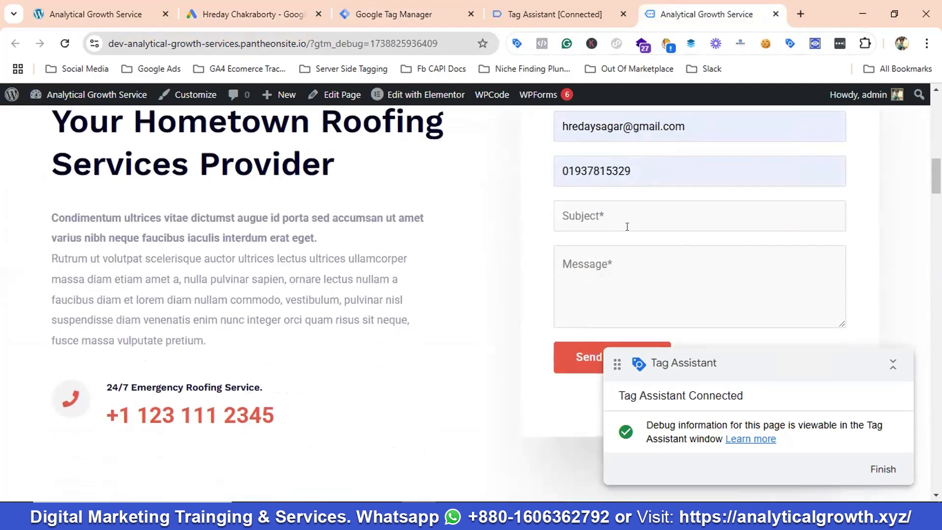
pyautogui.click(613, 216)
pyautogui.write('tes')
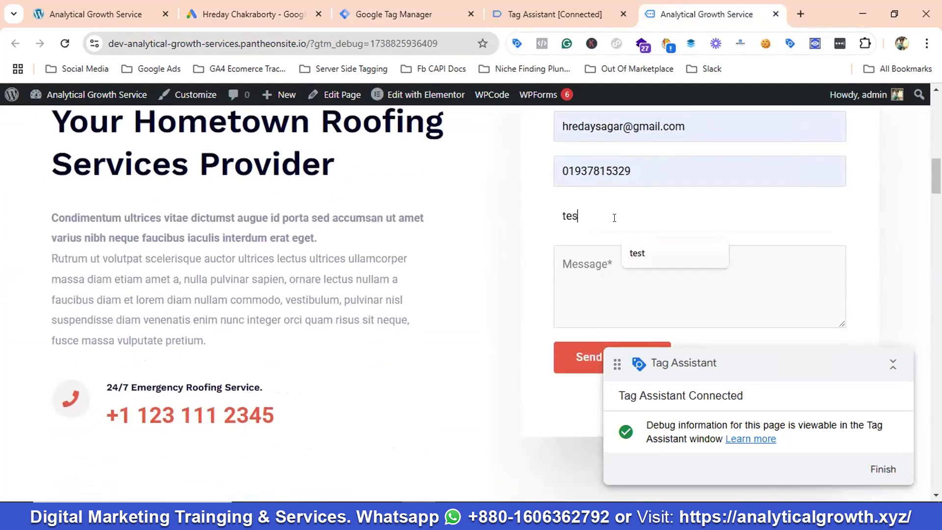
pyautogui.write('t')
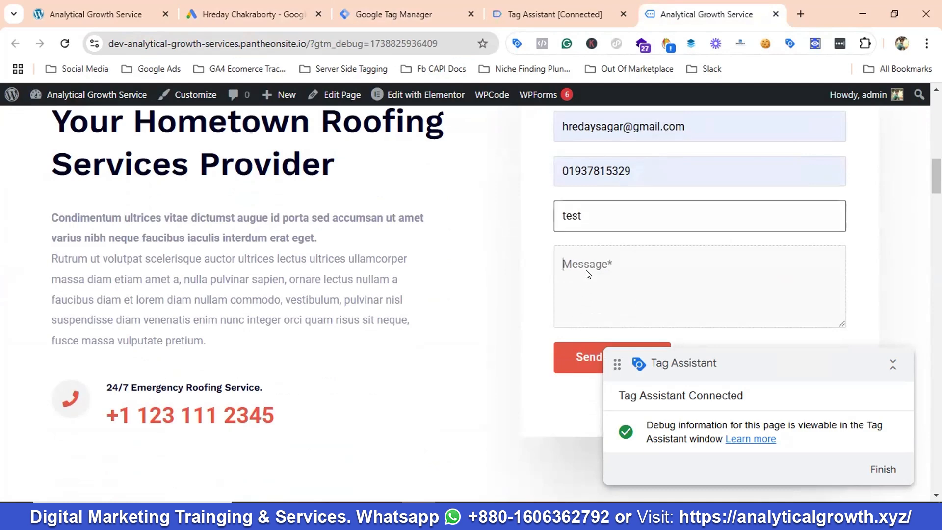
pyautogui.click(587, 273)
pyautogui.write('test')
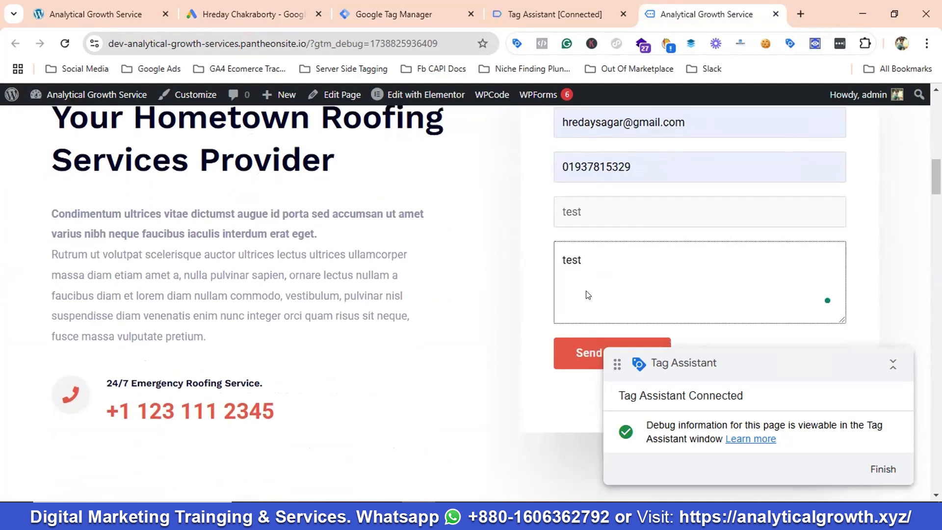
pyautogui.scroll(-2, 584, 275)
pyautogui.click(582, 220)
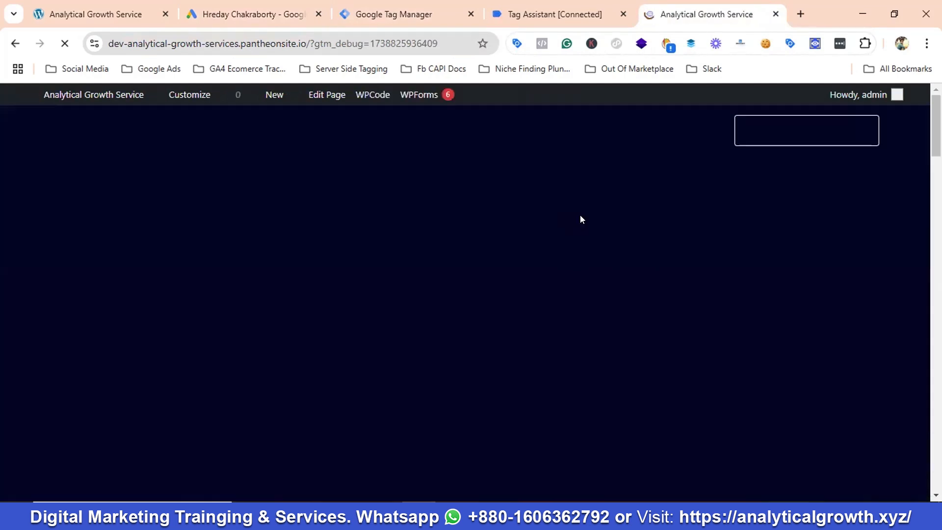
# Inspect the estimate form's thank-you message on the website, copy its CSS selector and close the developer tools
pyautogui.scroll(-15, 577, 220)
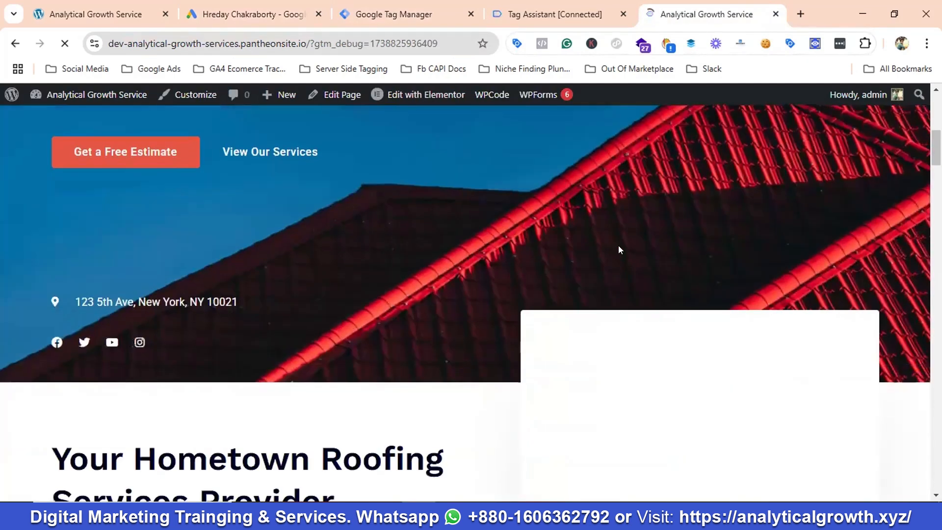
pyautogui.scroll(6, 619, 250)
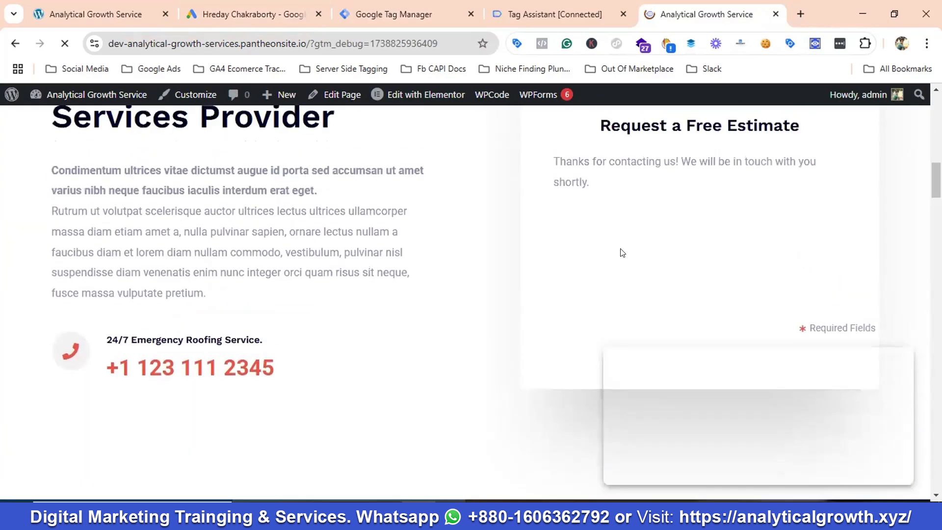
pyautogui.moveTo(547, 228); pyautogui.dragTo(604, 252)
pyautogui.rightClick(567, 231)
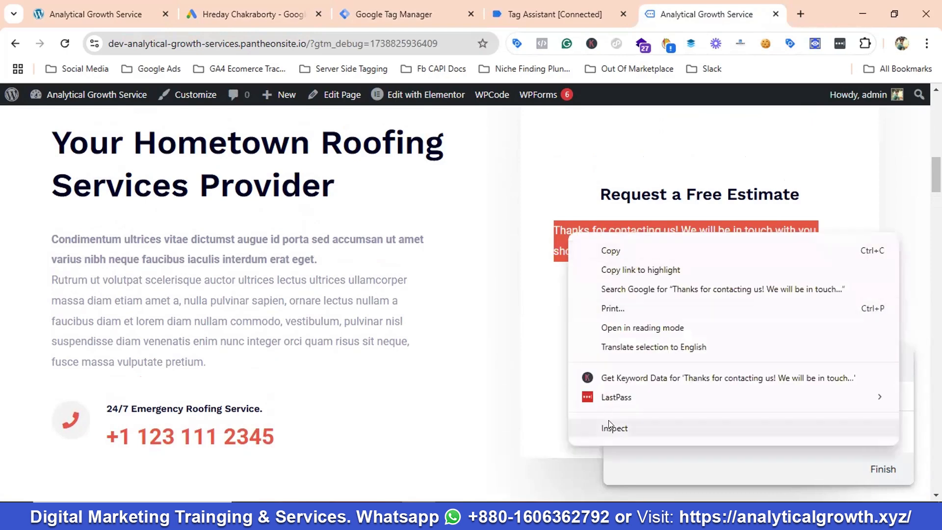
pyautogui.click(611, 429)
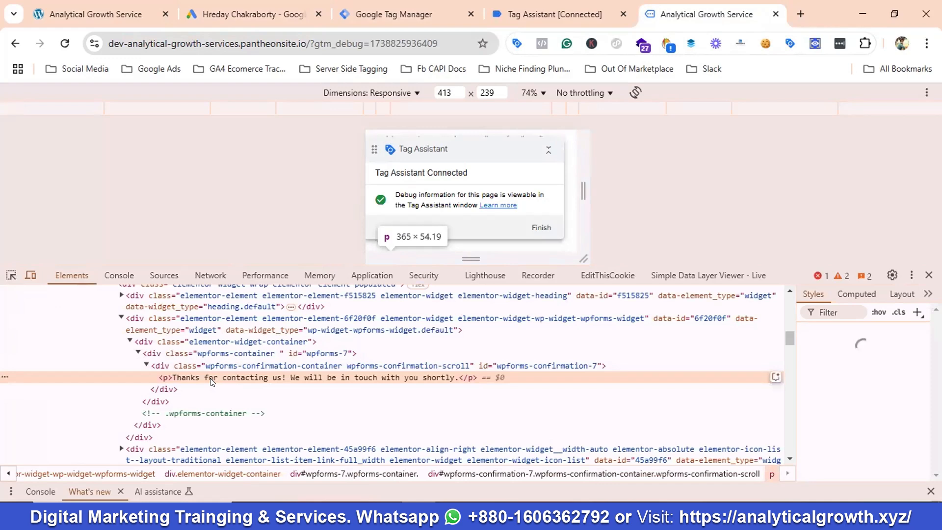
pyautogui.rightClick(210, 379)
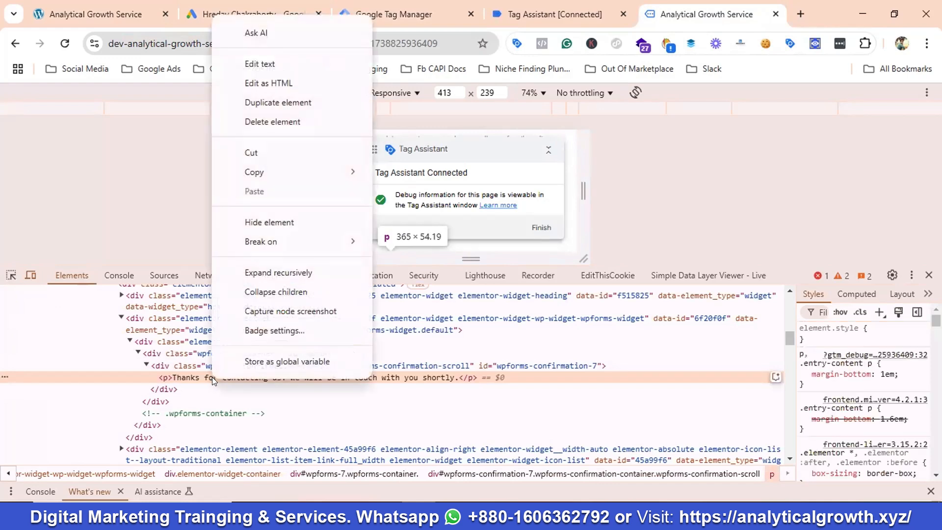
pyautogui.moveTo(304, 181)
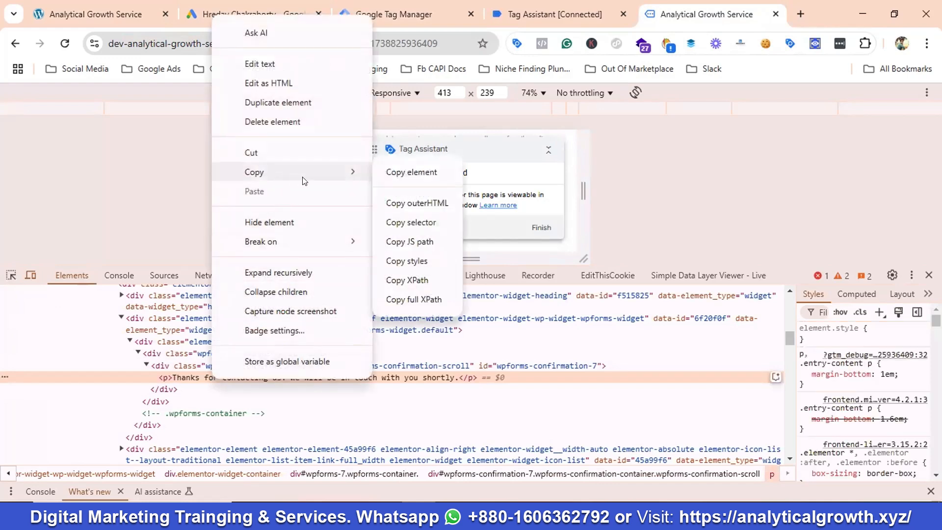
pyautogui.click(420, 221)
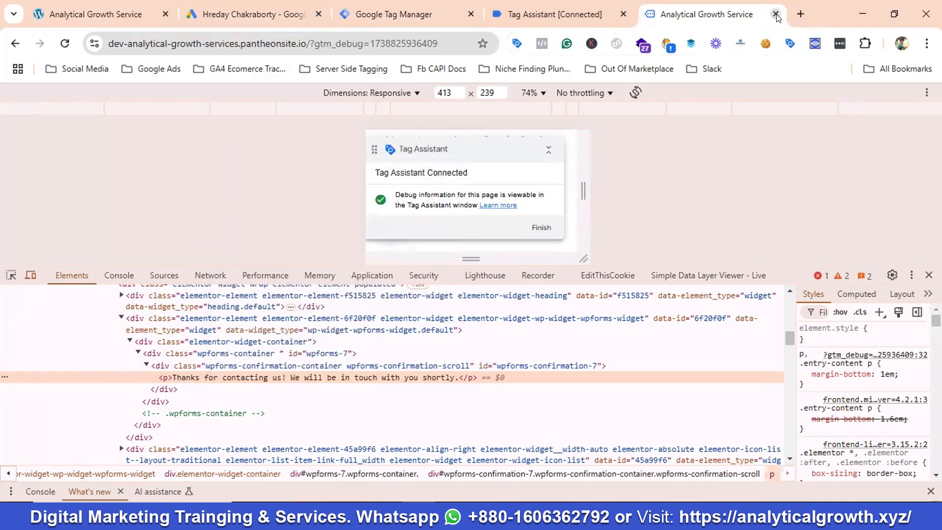
pyautogui.click(927, 274)
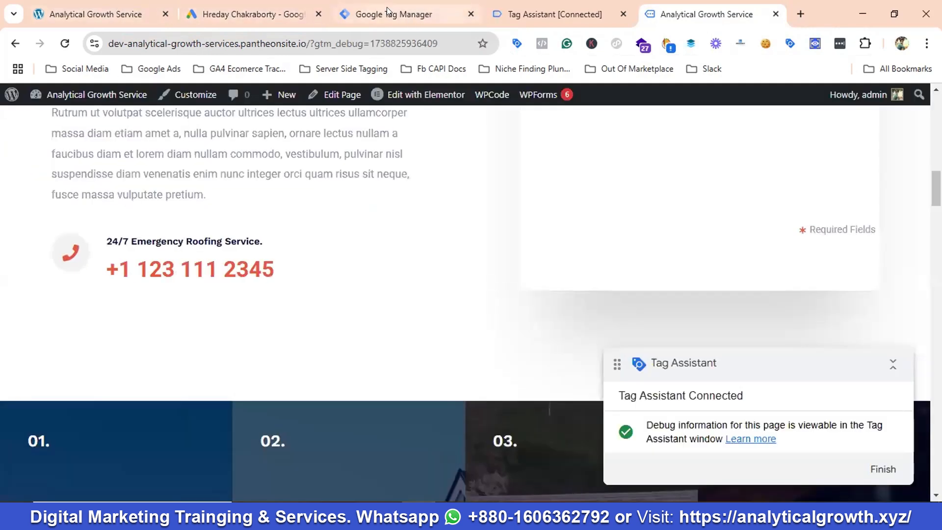
# Create a new trigger in Google Tag Manager and name it "Element Visibility Lead Trigger"
pyautogui.click(388, 11)
pyautogui.click(81, 312)
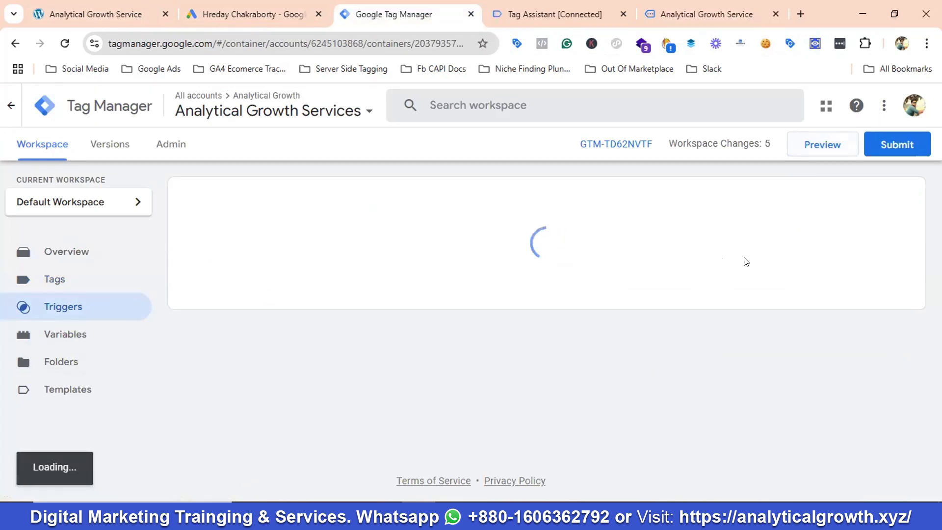
pyautogui.click(883, 196)
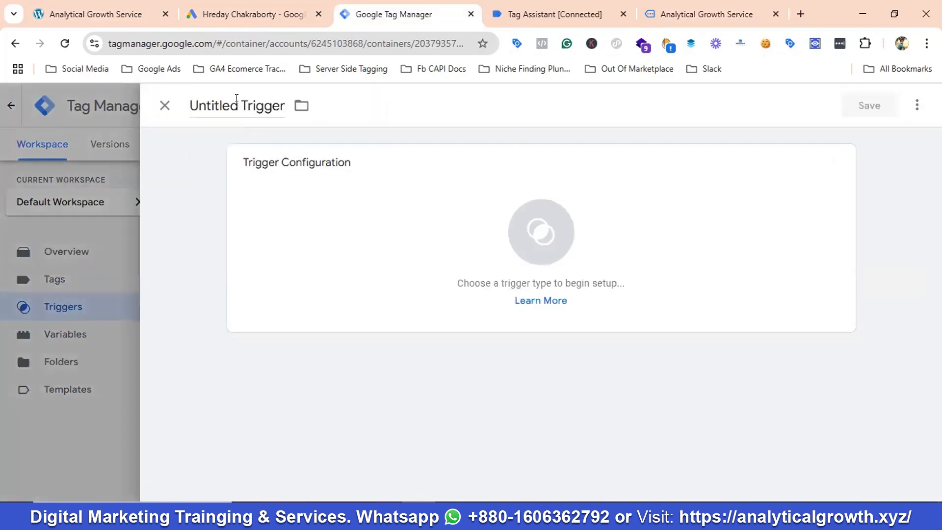
pyautogui.doubleClick(204, 99)
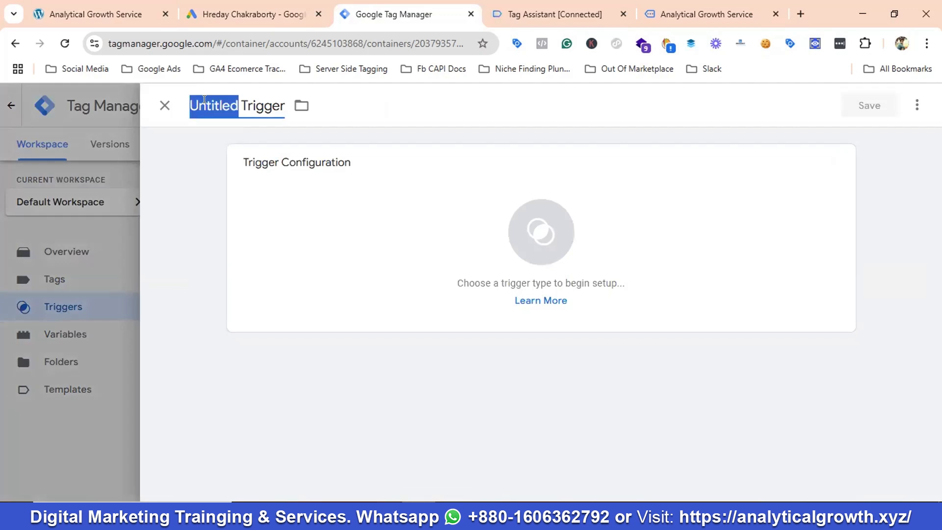
pyautogui.press('BackSpace')
pyautogui.write('Elemen')
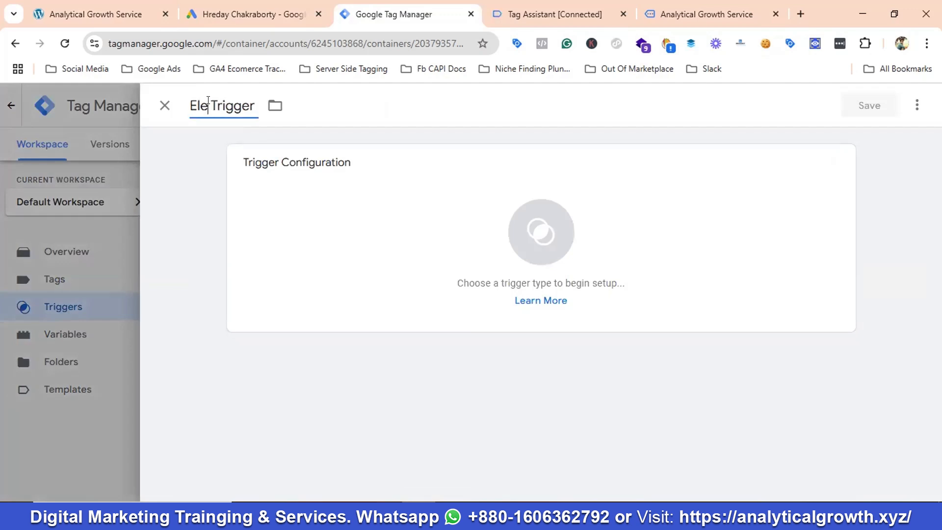
pyautogui.write('t Visib')
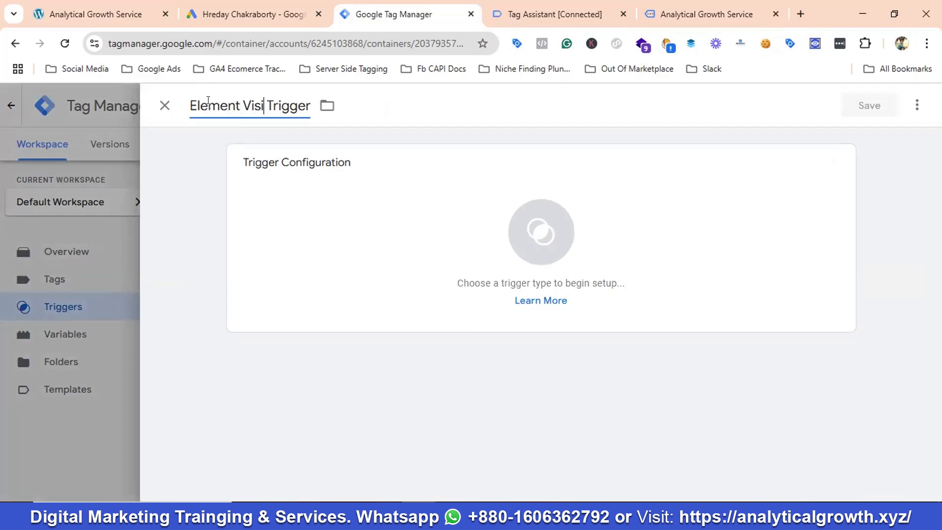
pyautogui.write('ili')
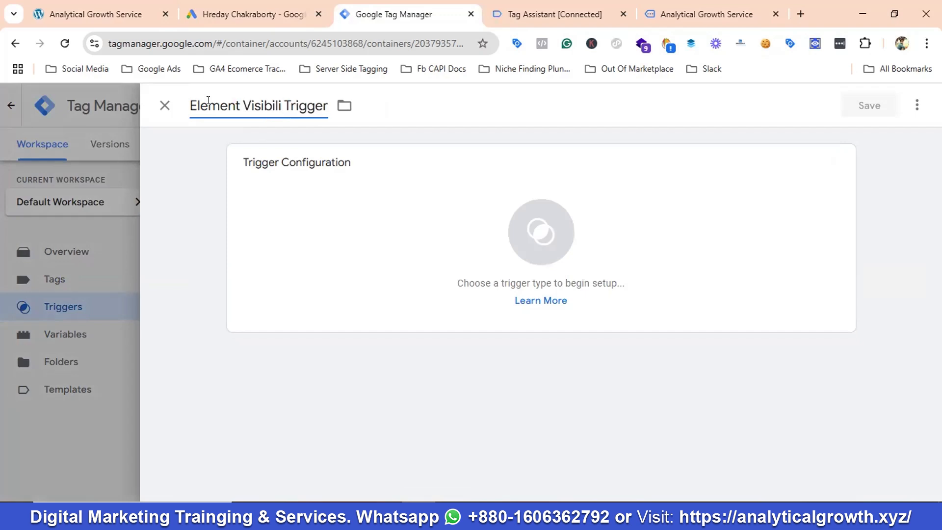
pyautogui.write('ty Lea')
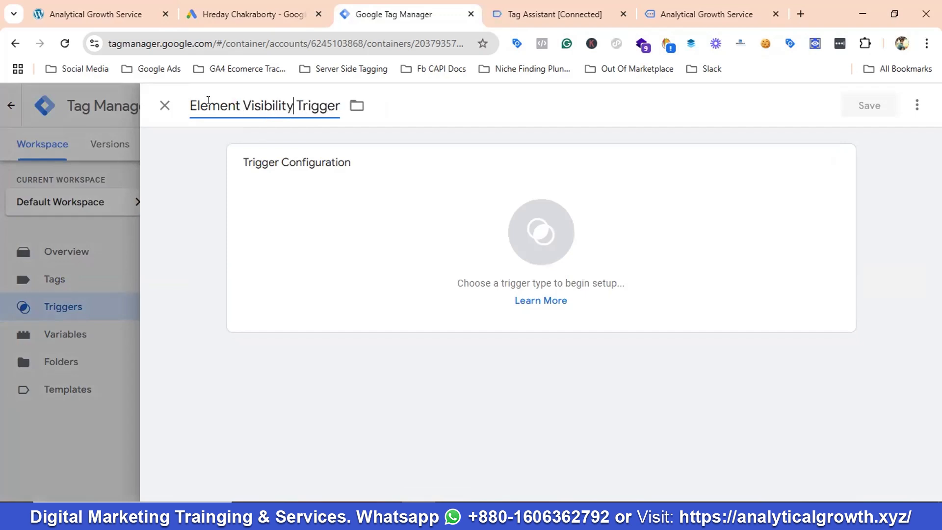
pyautogui.write('d')
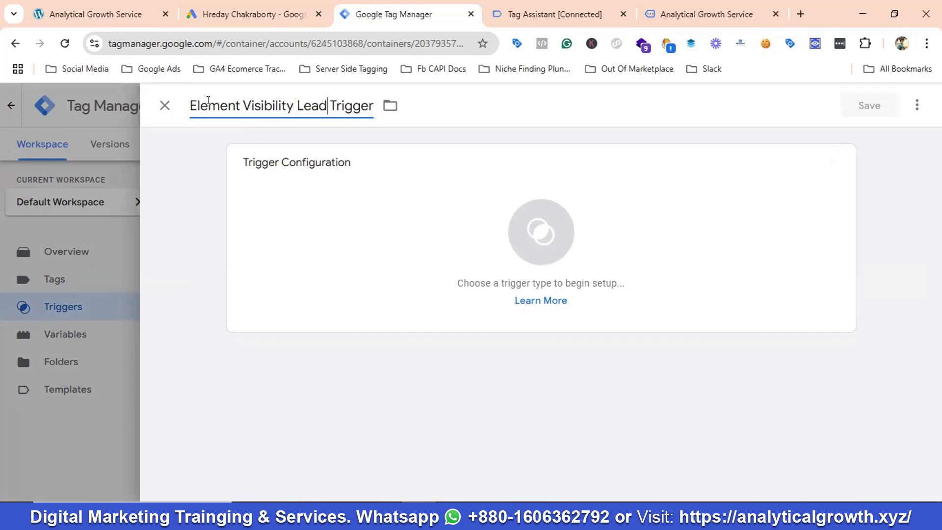
# Choose Element Visibility as the type of the new trigger
pyautogui.click(525, 204)
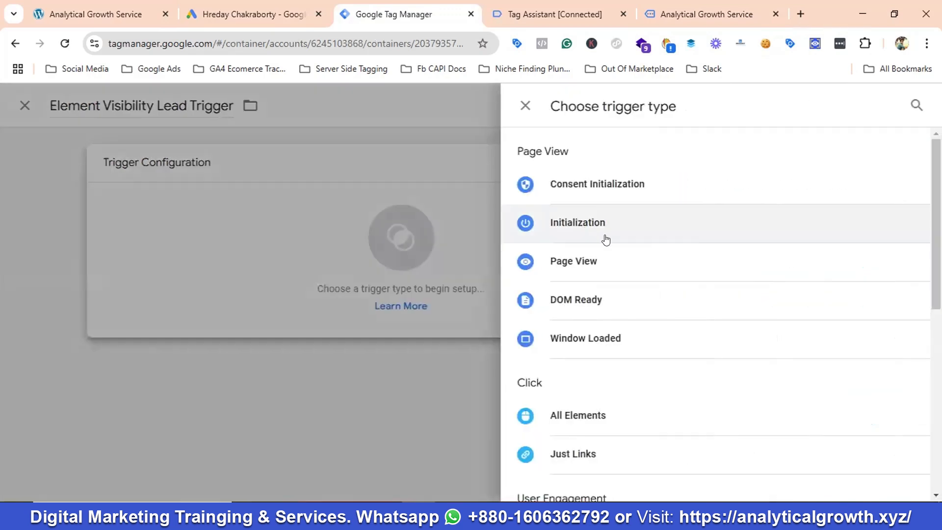
pyautogui.scroll(-1, 607, 239)
pyautogui.scroll(-3, 607, 240)
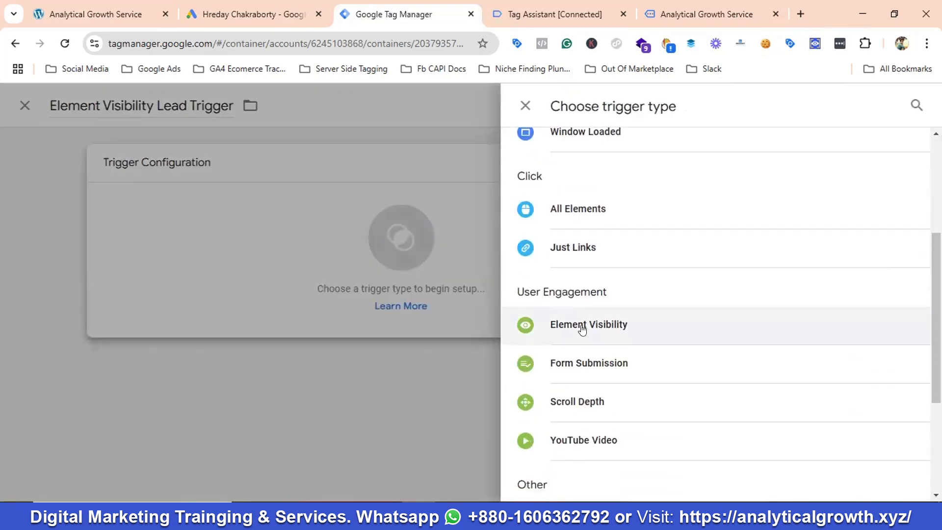
pyautogui.click(588, 327)
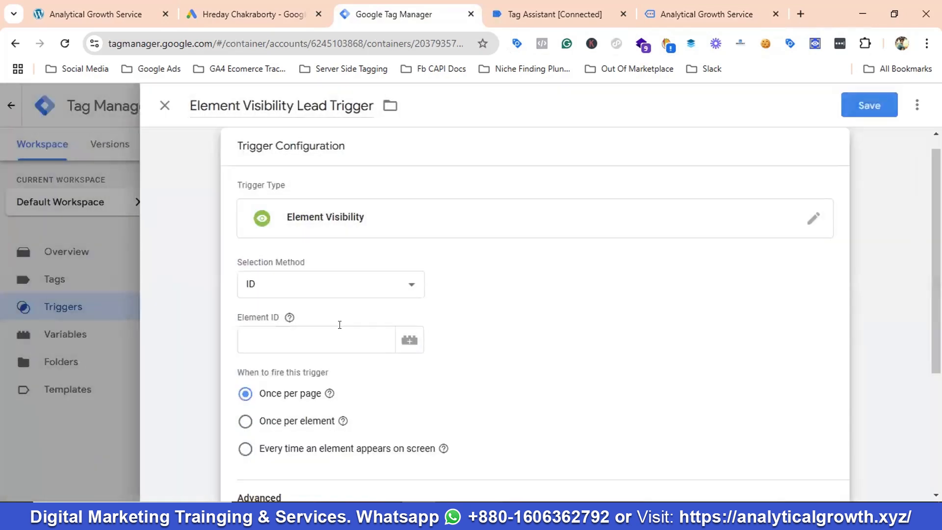
# Set the trigger's selection method to CSS Selector and enter "#wpforms-confirmation-7 > p" as the element selector
pyautogui.click(300, 285)
pyautogui.click(288, 323)
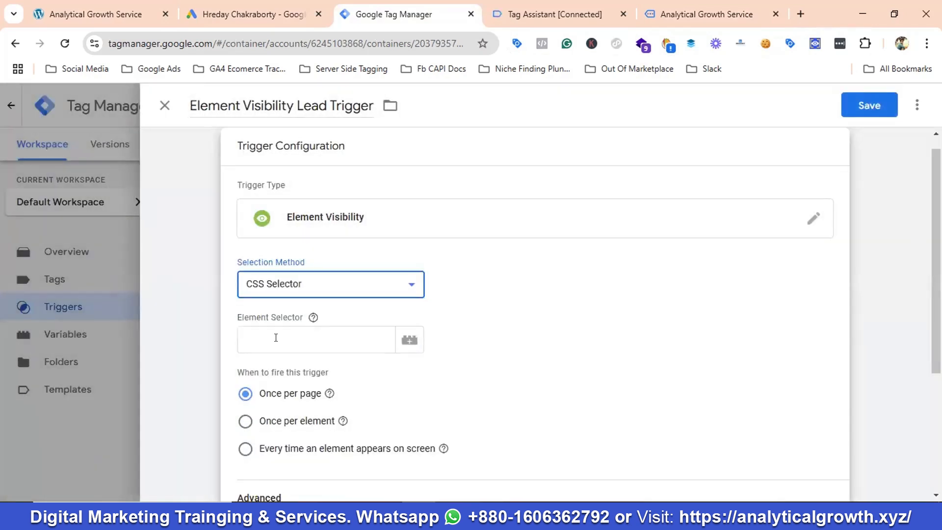
pyautogui.click(272, 338)
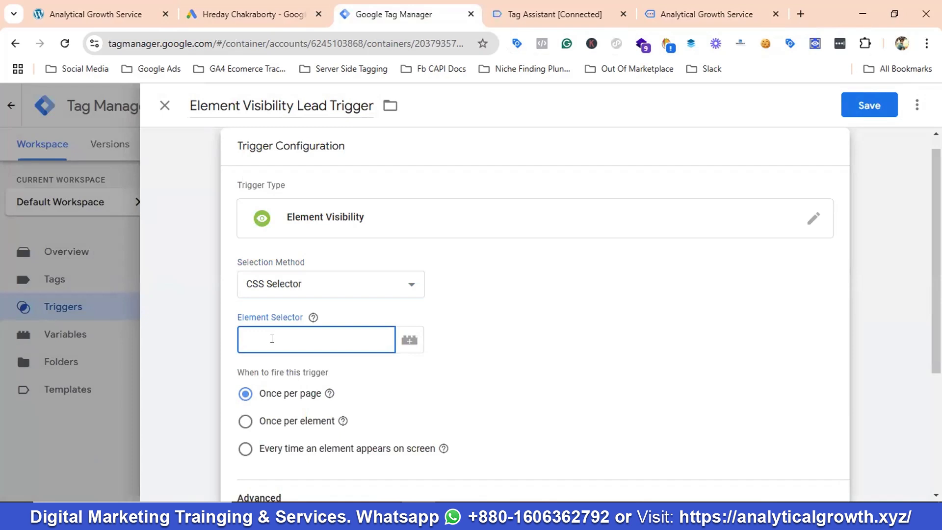
pyautogui.write('#wpforms-confirmation-7 > p')
pyautogui.scroll(-2, 319, 339)
pyautogui.click(385, 302)
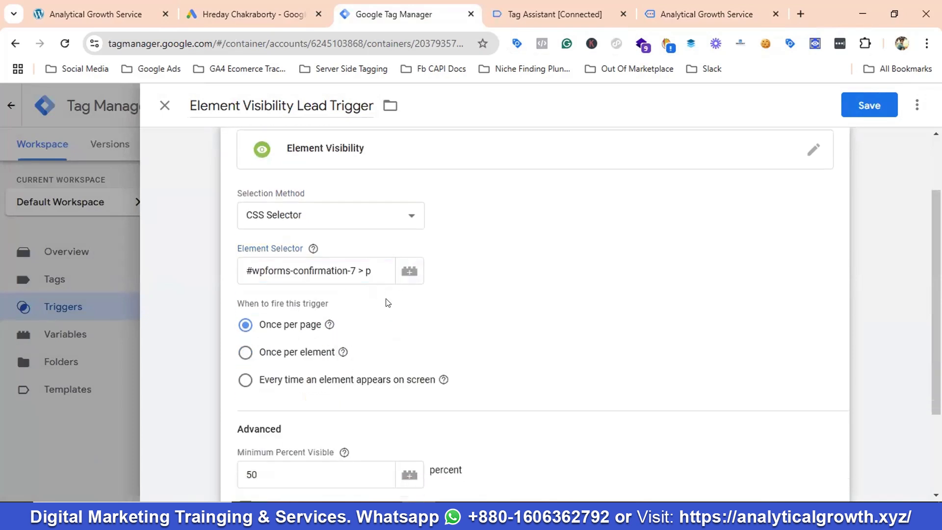
# Turn on observing DOM changes for the visibility trigger and save the trigger
pyautogui.scroll(-2, 385, 303)
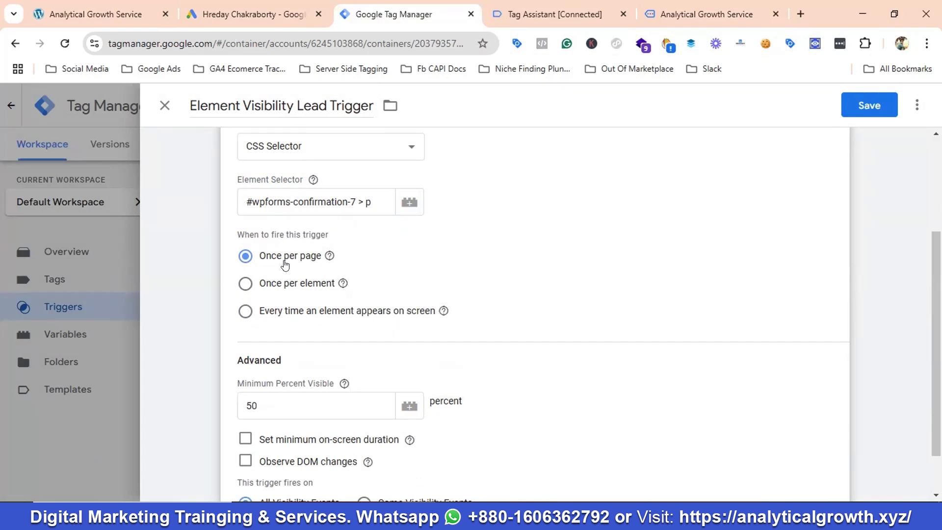
pyautogui.scroll(-1, 499, 259)
pyautogui.scroll(-2, 499, 259)
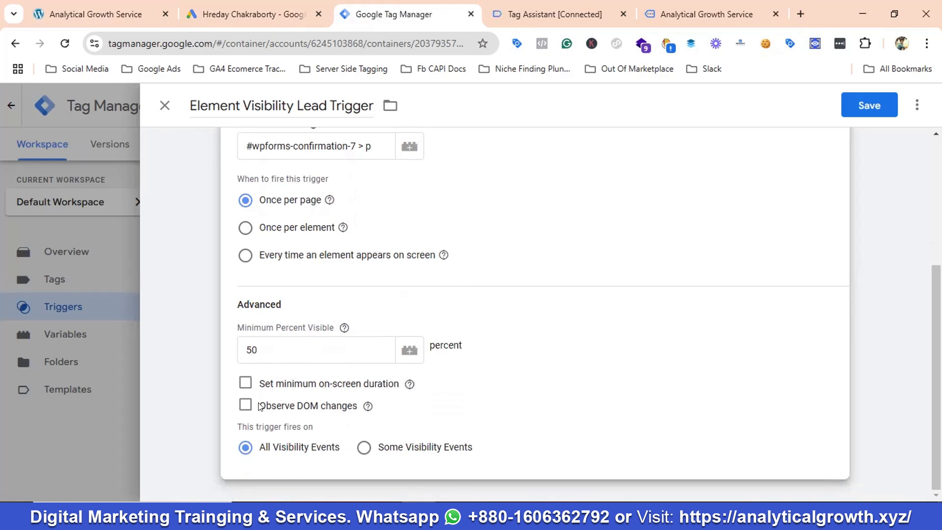
pyautogui.click(243, 407)
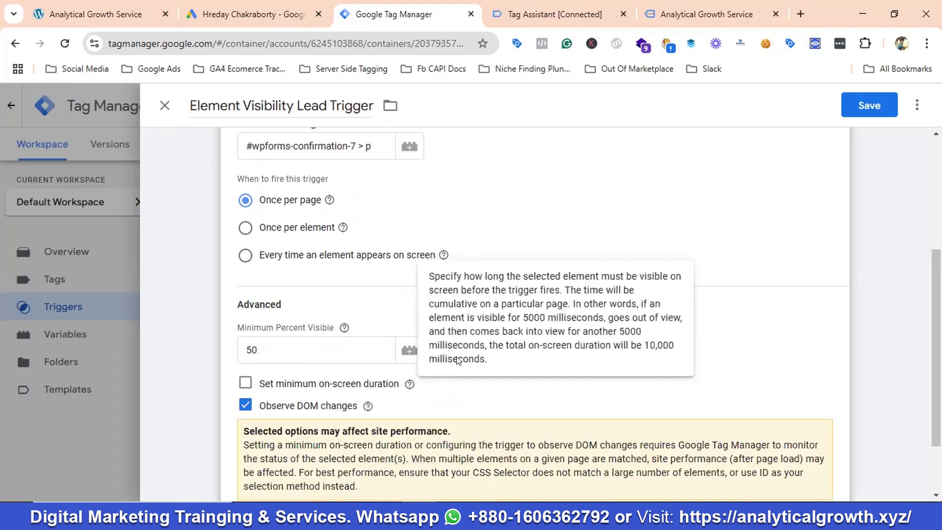
pyautogui.scroll(-3, 362, 336)
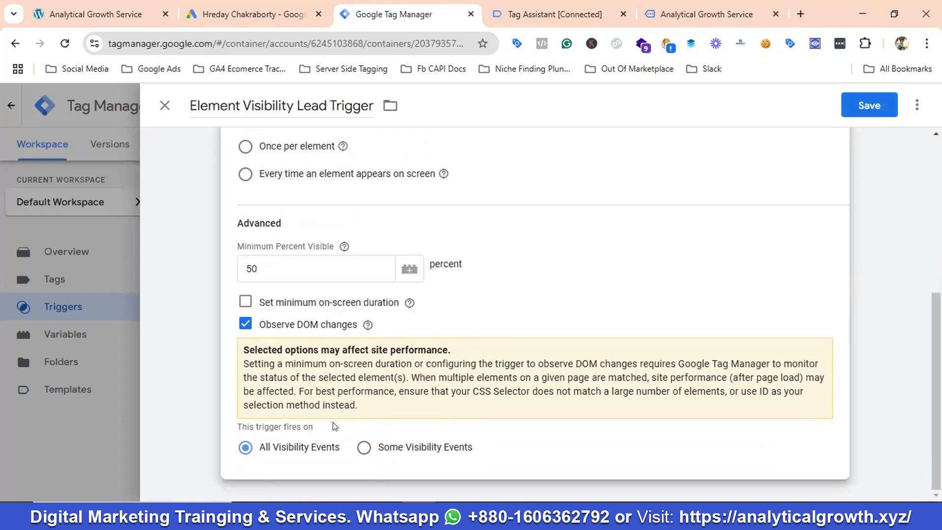
pyautogui.click(865, 107)
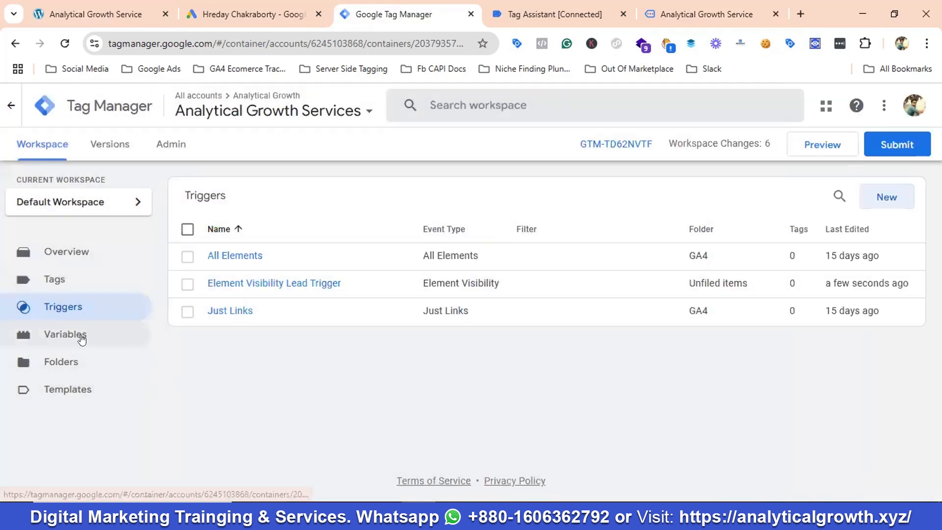
# Enable the built-in visibility variables Percent Visible and On-Screen Duration, and close the variable configuration
pyautogui.click(81, 336)
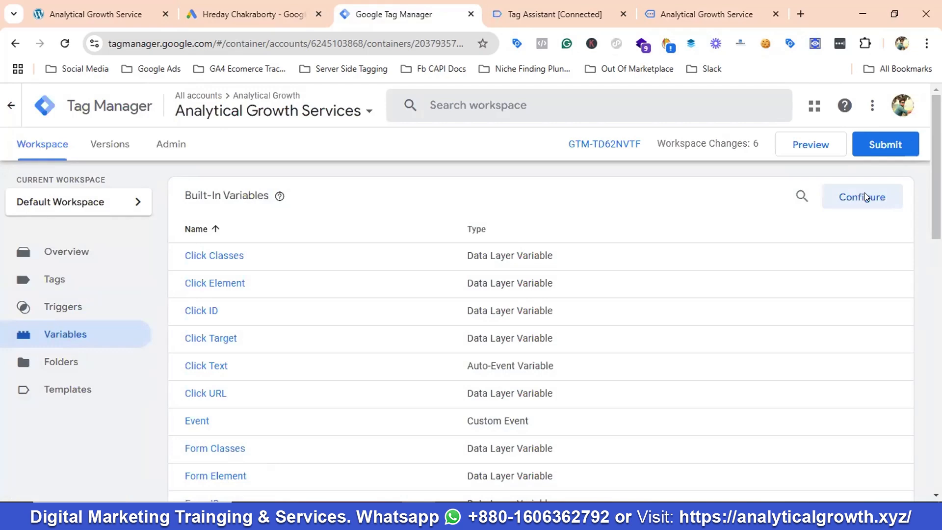
pyautogui.click(865, 196)
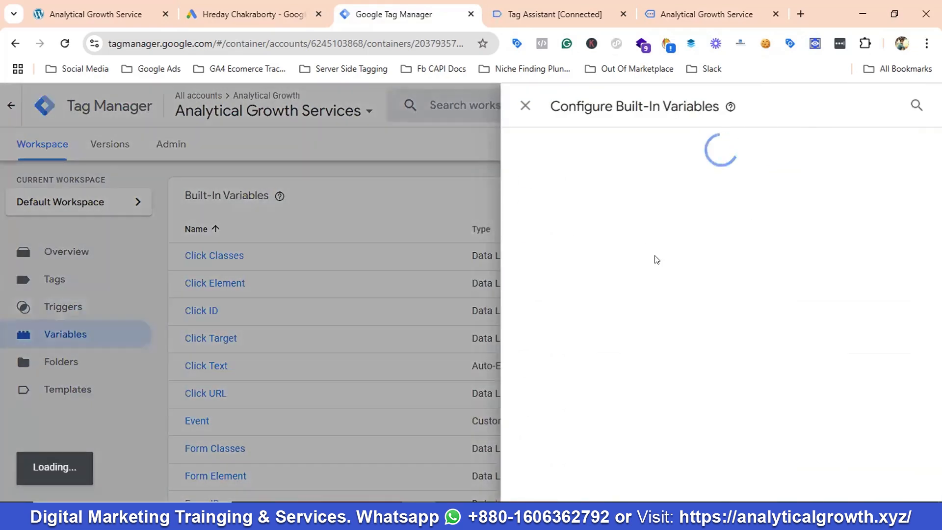
pyautogui.scroll(-20, 657, 260)
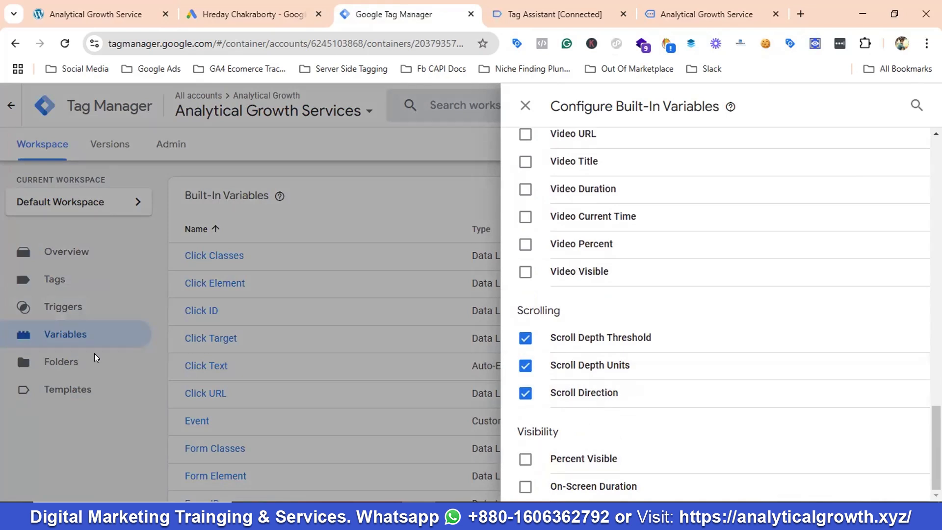
pyautogui.click(535, 462)
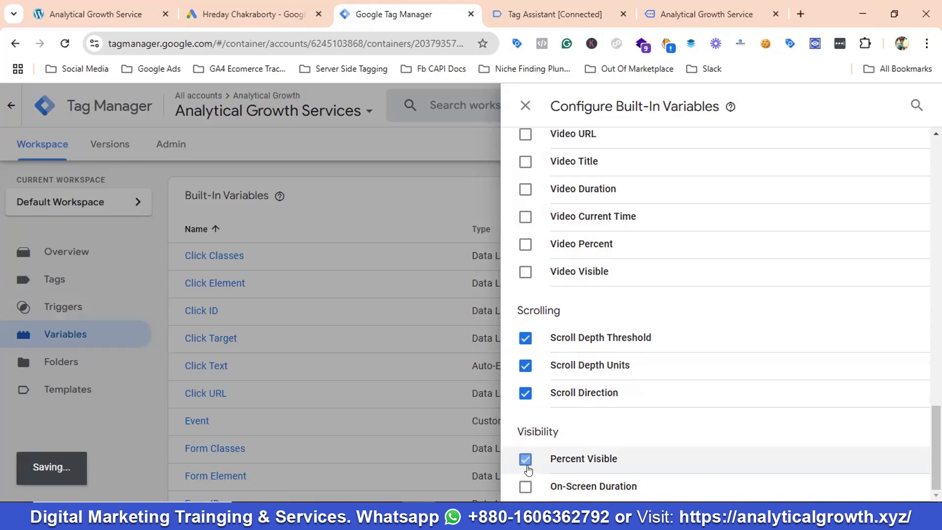
pyautogui.click(537, 489)
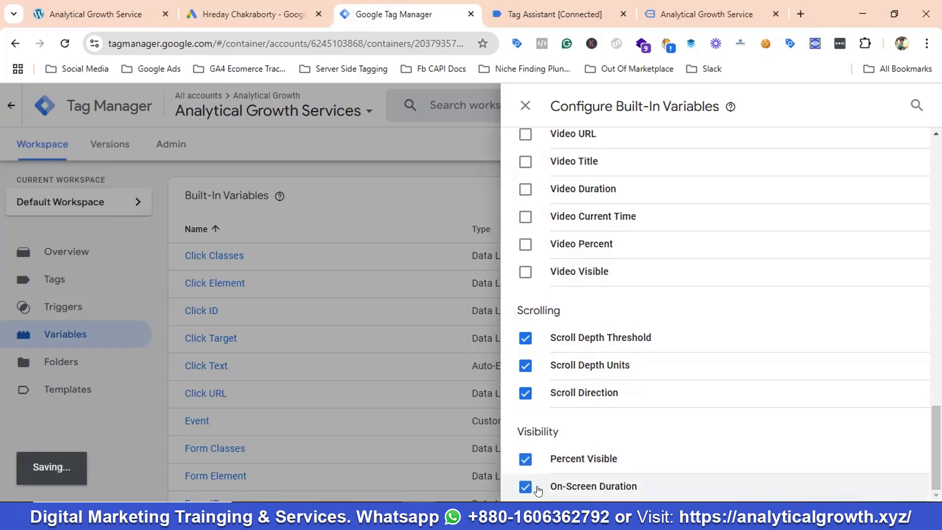
pyautogui.click(398, 240)
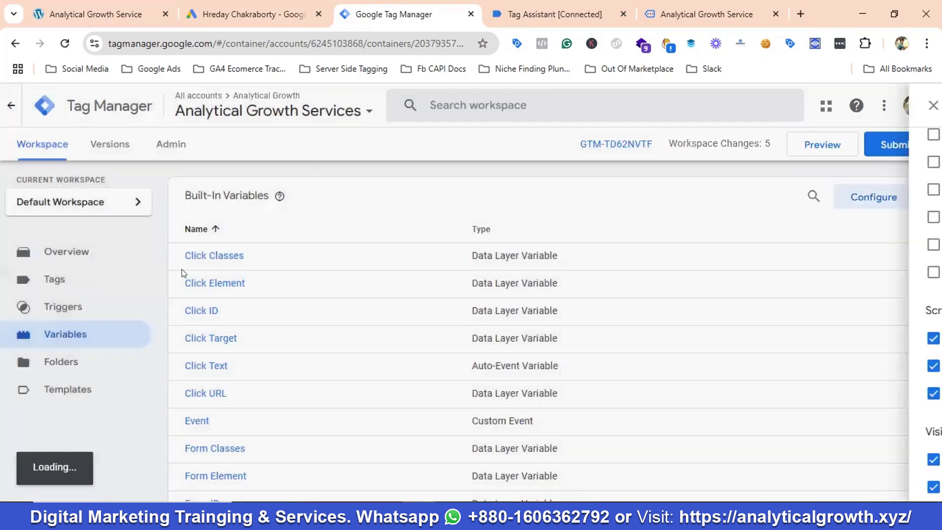
# Create a new tag in the container and name it "Conversion Linker"
pyautogui.click(79, 279)
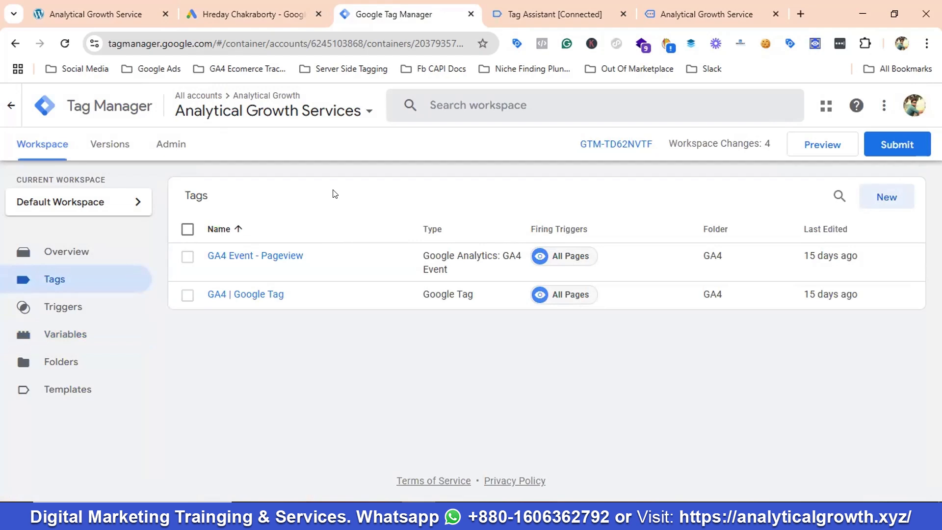
pyautogui.click(890, 197)
pyautogui.click(244, 105)
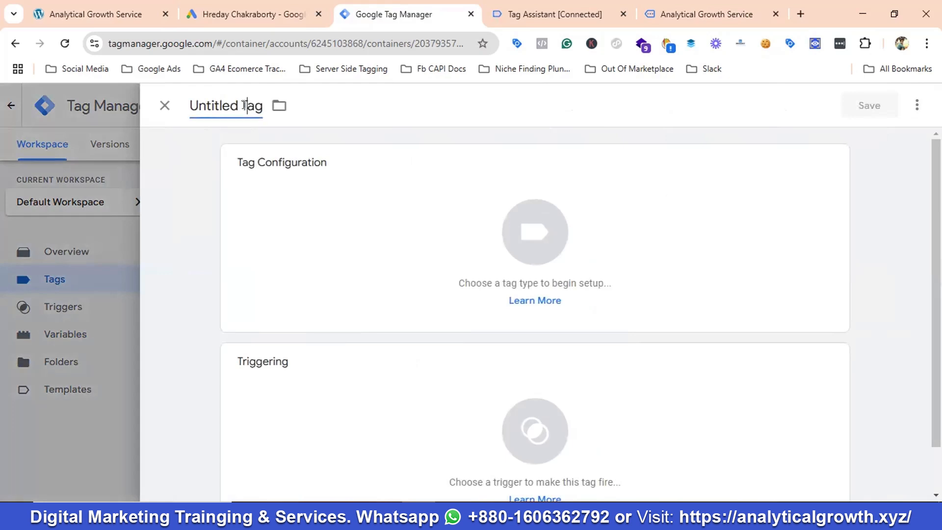
pyautogui.hotkey('ctrl', 'a')
pyautogui.press('BackSpace')
pyautogui.write('C')
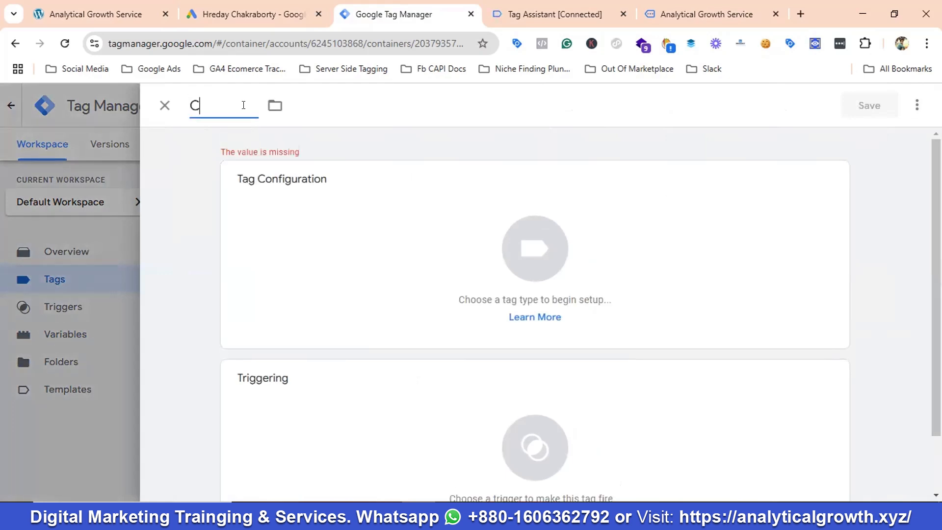
pyautogui.write('onvers')
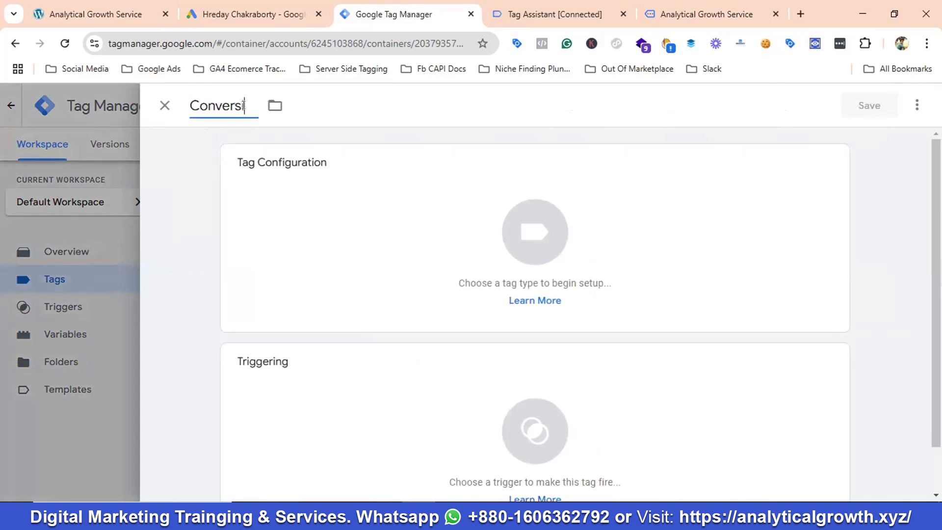
pyautogui.write('ion Linker')
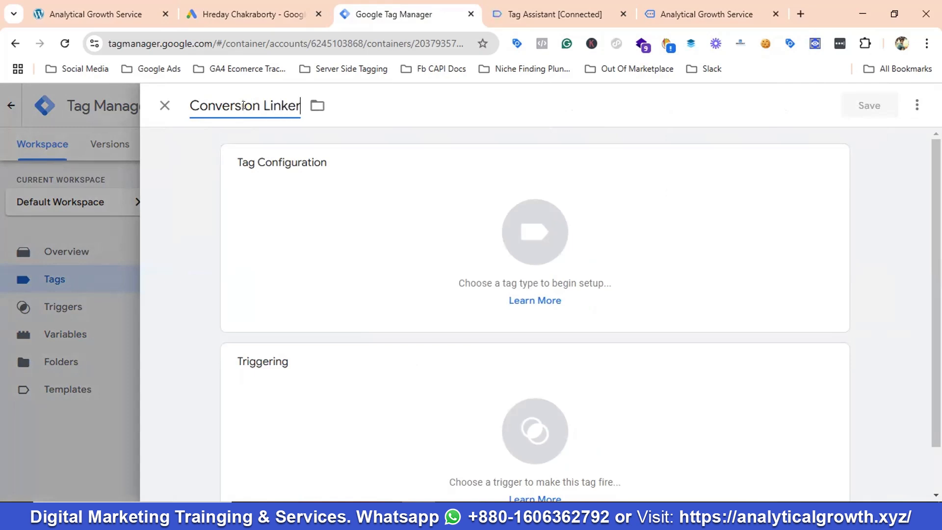
# Set the new tag's type to Conversion Linker from the Google Ads tag types
pyautogui.click(522, 212)
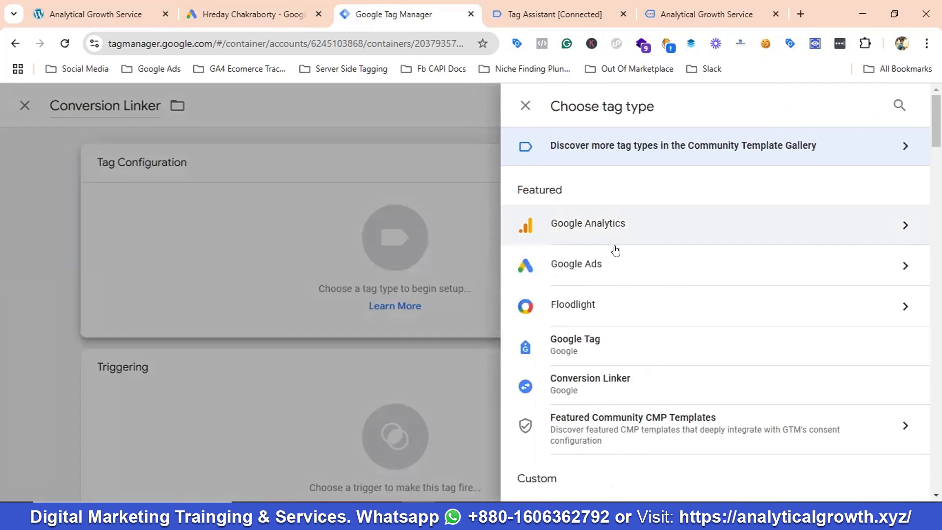
pyautogui.click(581, 265)
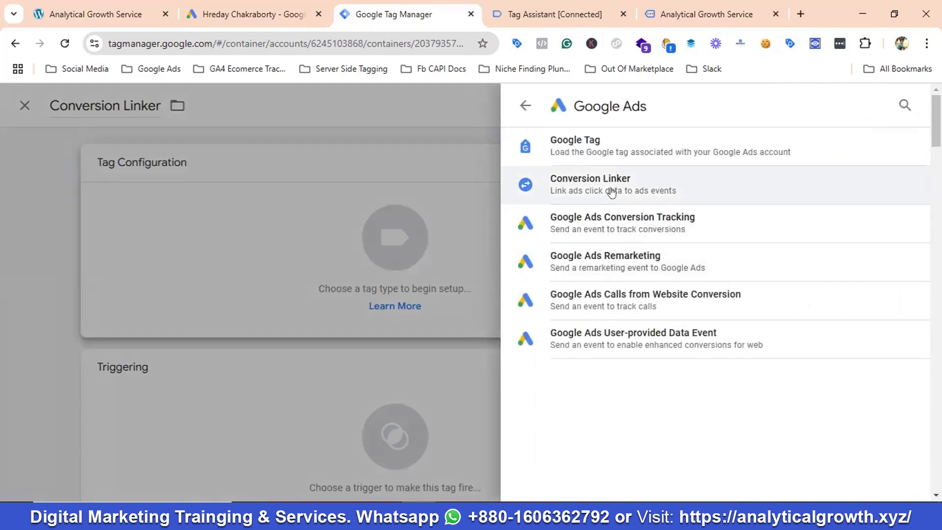
pyautogui.click(611, 186)
# Assign the All Pages trigger to the Conversion Linker tag and save the tag
pyautogui.scroll(-2, 624, 196)
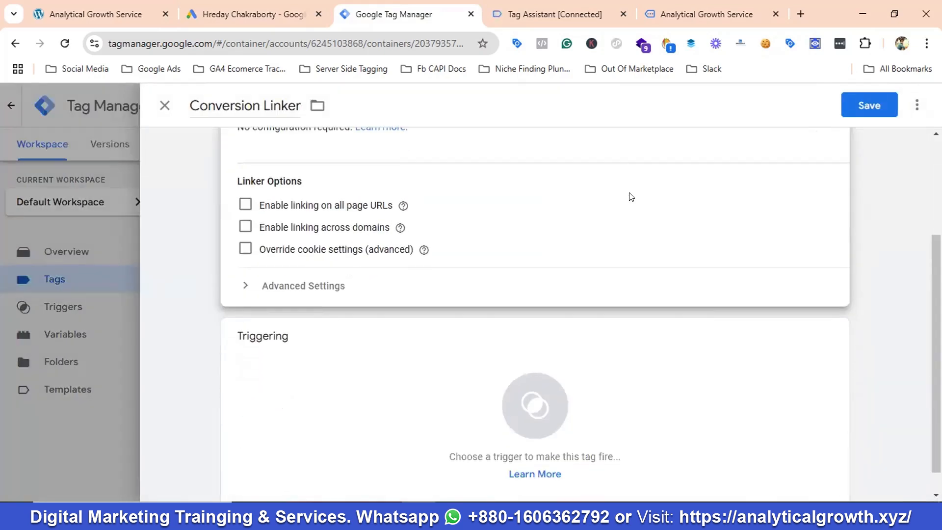
pyautogui.click(570, 318)
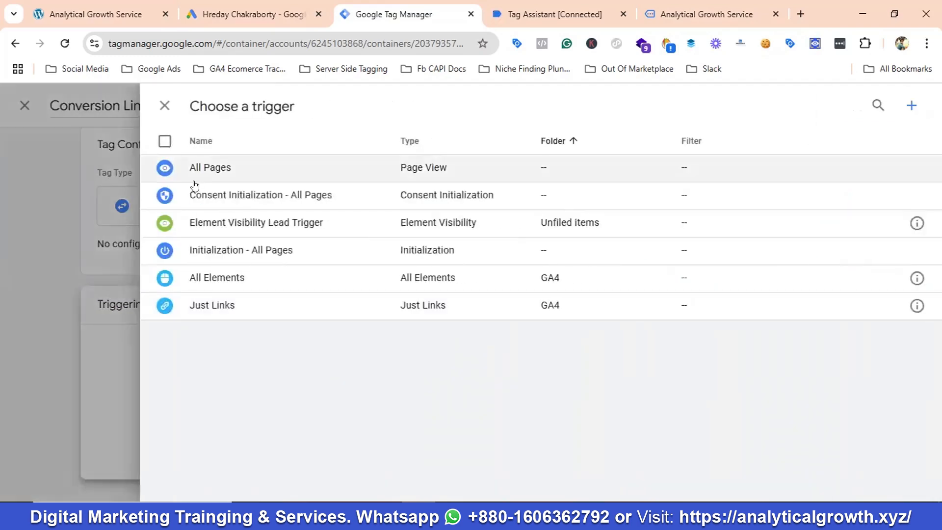
pyautogui.click(198, 167)
pyautogui.click(870, 105)
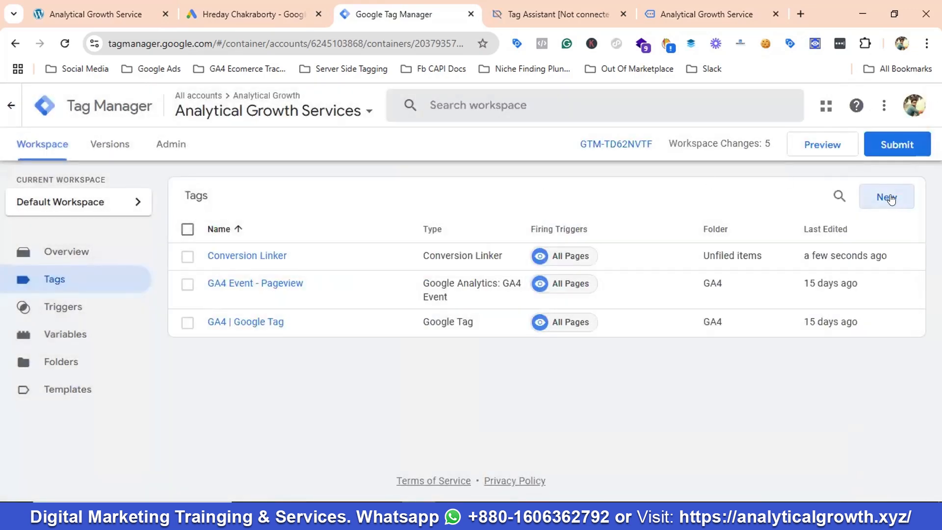
# Create another new tag and name it "Google Ads Conversion - Lead"
pyautogui.click(888, 197)
pyautogui.click(209, 101)
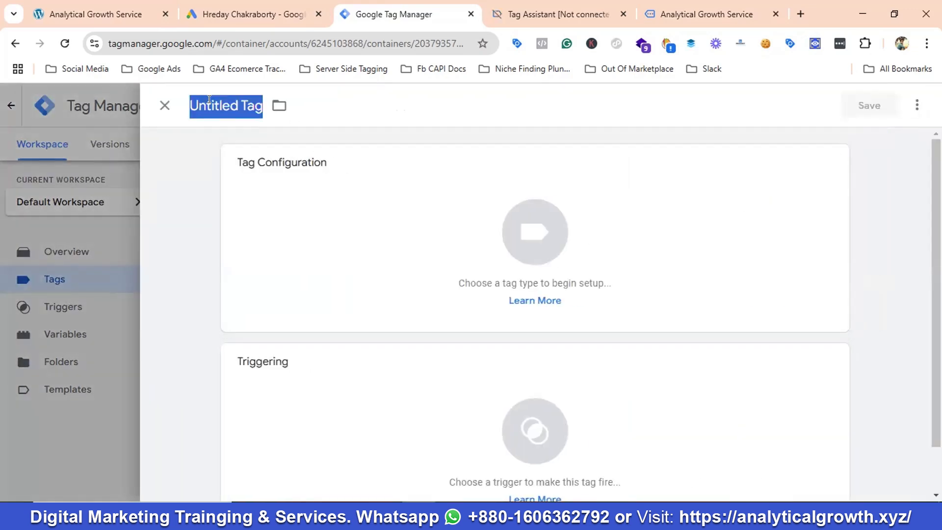
pyautogui.press('BackSpace')
pyautogui.write('Go')
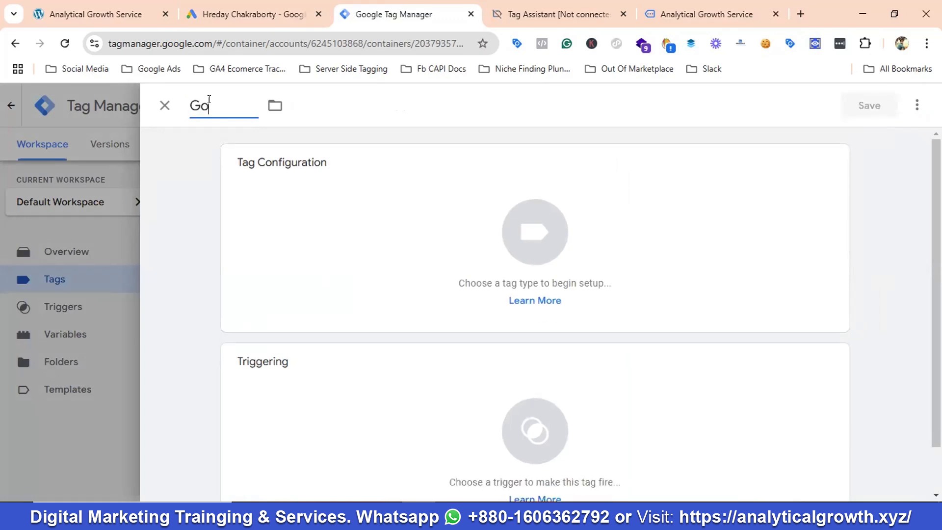
pyautogui.write('ogle Ads')
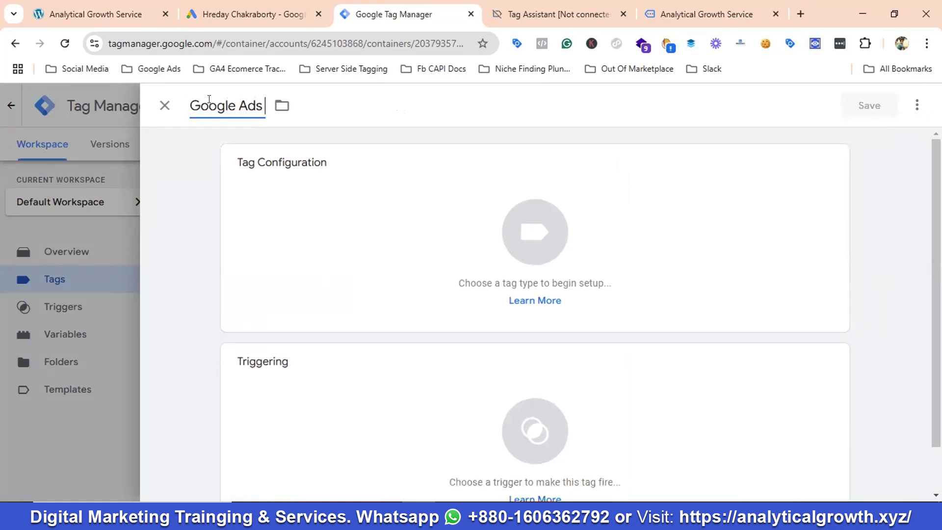
pyautogui.write(' Convers')
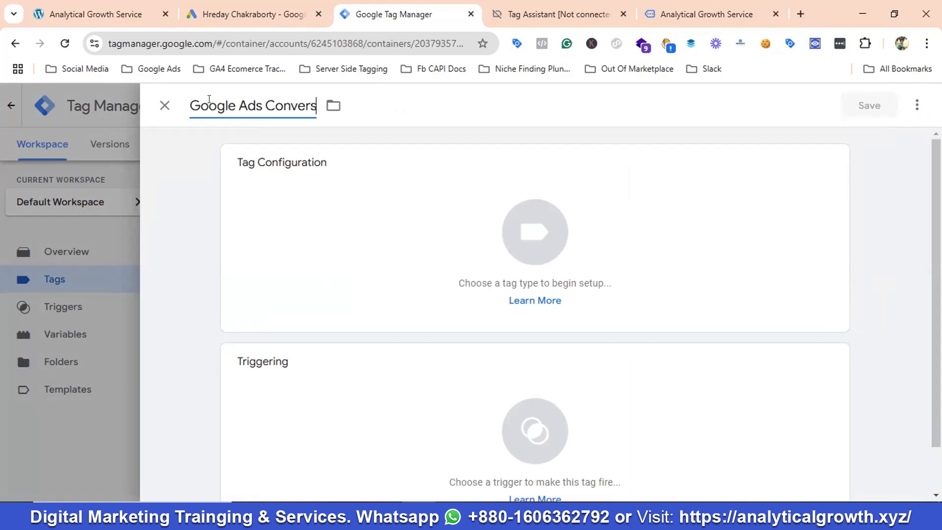
pyautogui.write('ion - Lead')
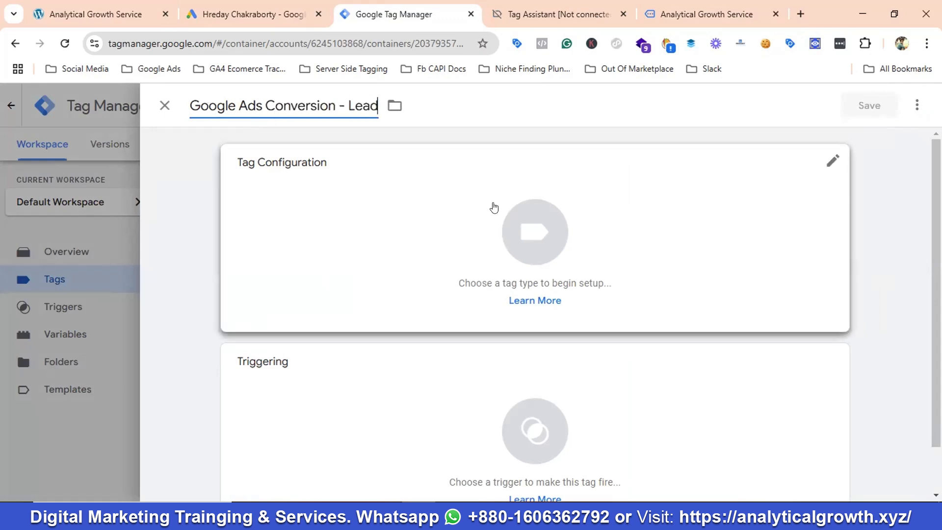
# Set the lead tag's type to Google Ads Conversion Tracking
pyautogui.click(492, 206)
pyautogui.click(591, 265)
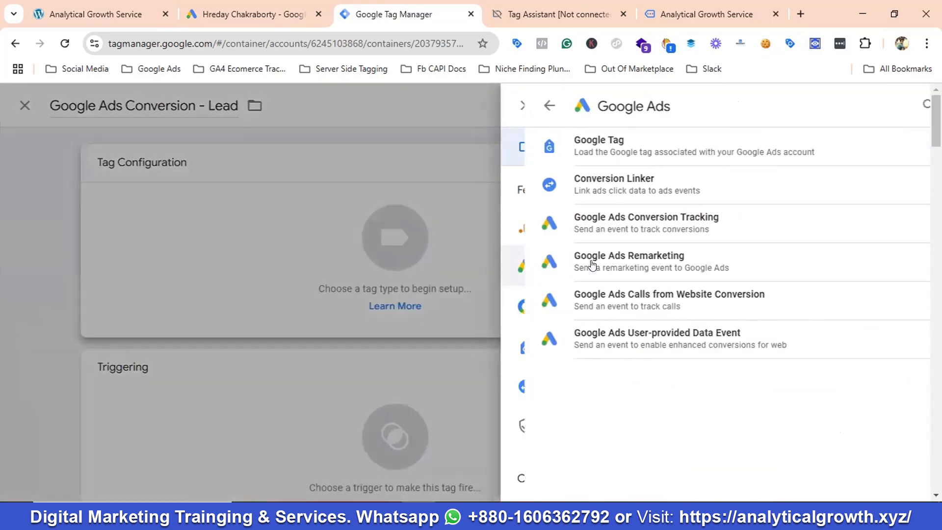
pyautogui.click(615, 219)
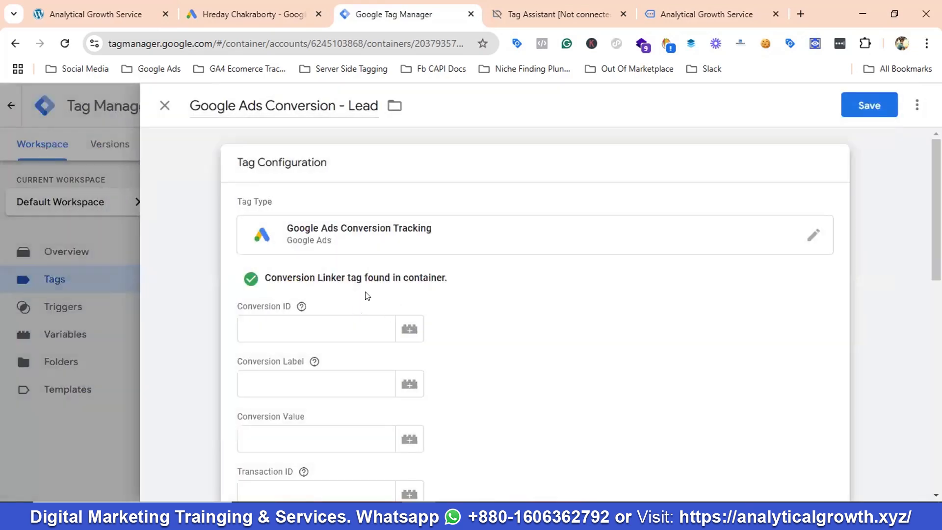
# Copy the Conversion ID from the Google Ads conversion setup page into the lead tag's Conversion ID field
pyautogui.click(320, 254)
pyautogui.click(383, 309)
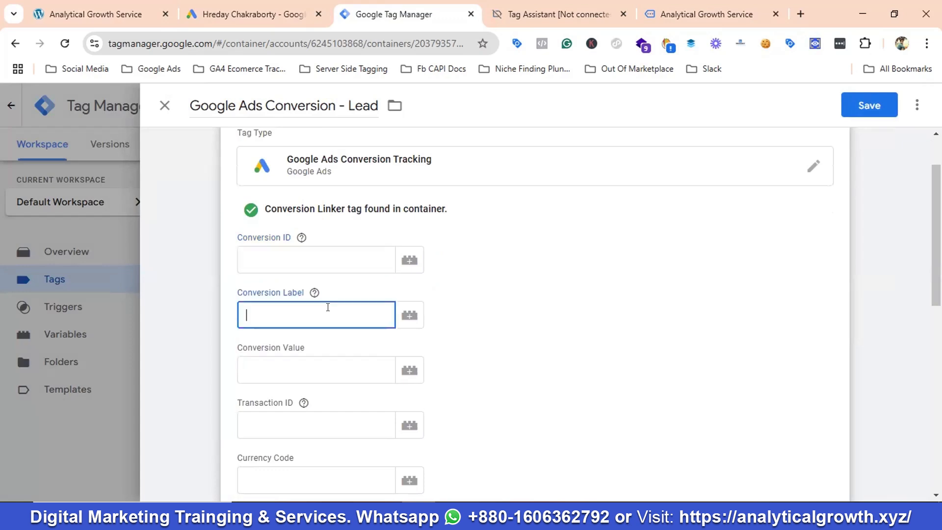
pyautogui.click(227, 11)
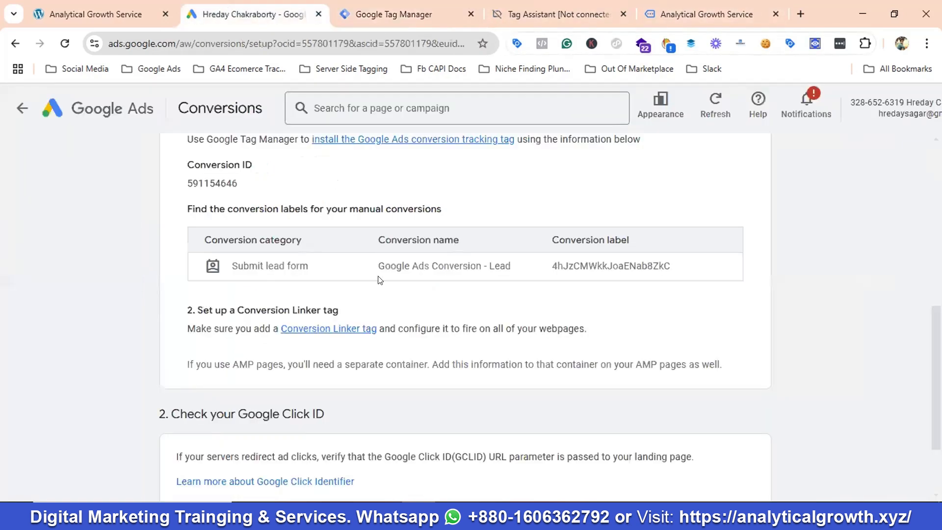
pyautogui.doubleClick(208, 182)
pyautogui.rightClick(212, 187)
pyautogui.click(249, 202)
pyautogui.click(425, 7)
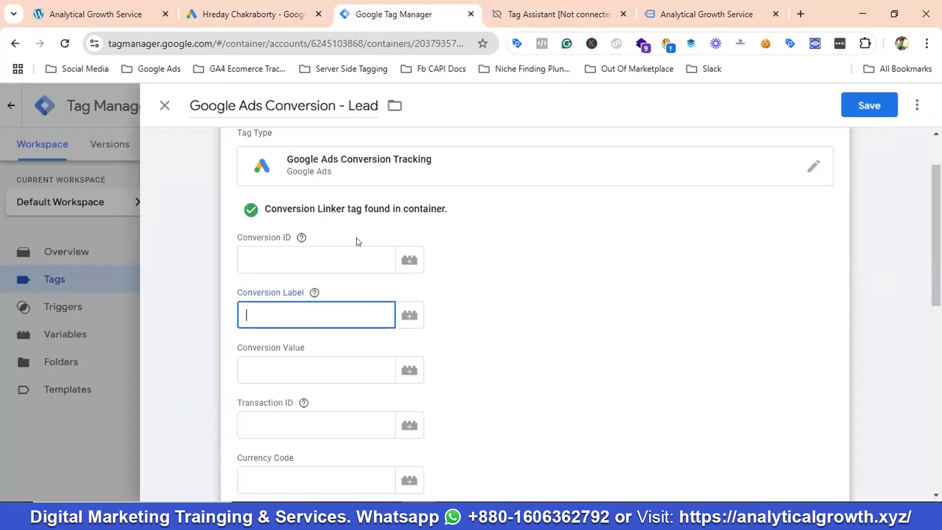
pyautogui.click(325, 250)
pyautogui.hotkey('ctrl', 'v')
# Copy the conversion label of the Submit lead form conversion from Google Ads into the lead tag's Conversion Label field
pyautogui.click(318, 306)
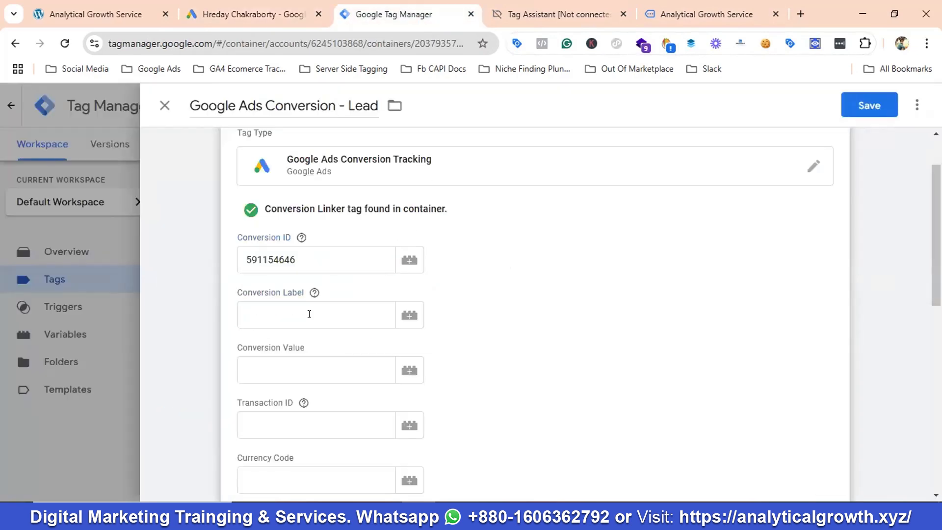
pyautogui.click(239, 6)
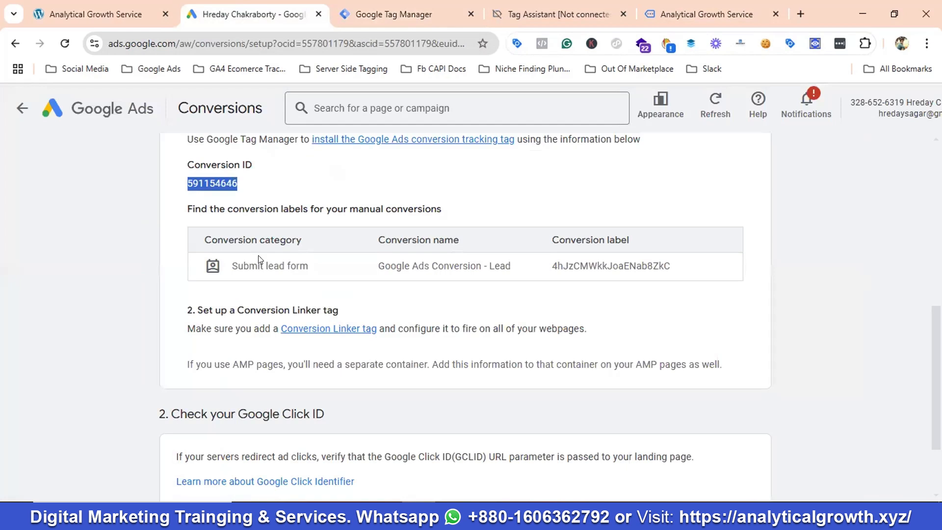
pyautogui.doubleClick(584, 265)
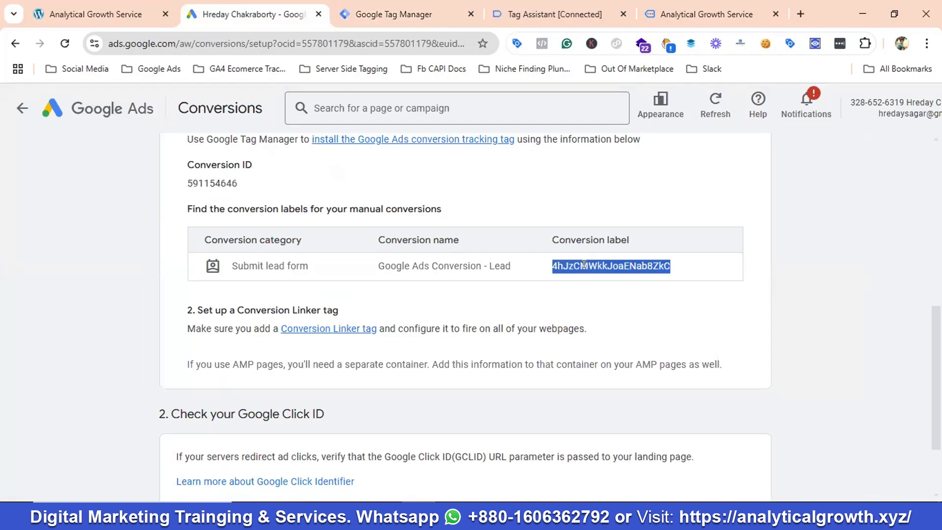
pyautogui.rightClick(588, 270)
pyautogui.click(629, 288)
pyautogui.click(388, 15)
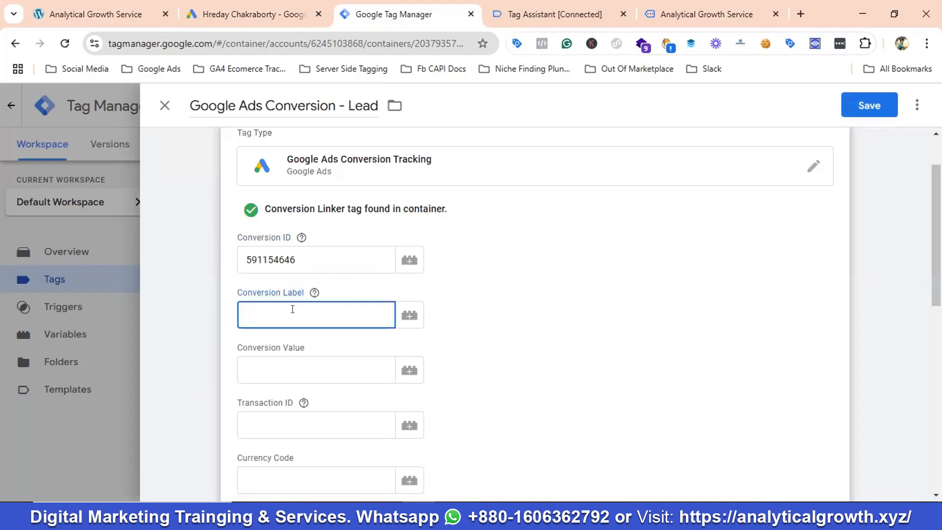
pyautogui.hotkey('ctrl', 'v')
pyautogui.click(503, 308)
# Switch to Google Ads and finish the setup of the lead conversion action
pyautogui.scroll(-4, 526, 296)
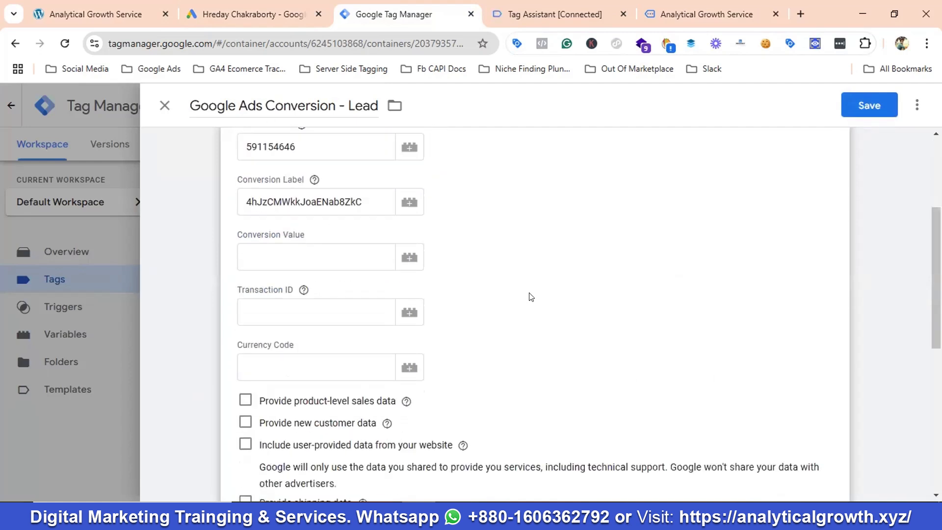
pyautogui.scroll(-2, 530, 299)
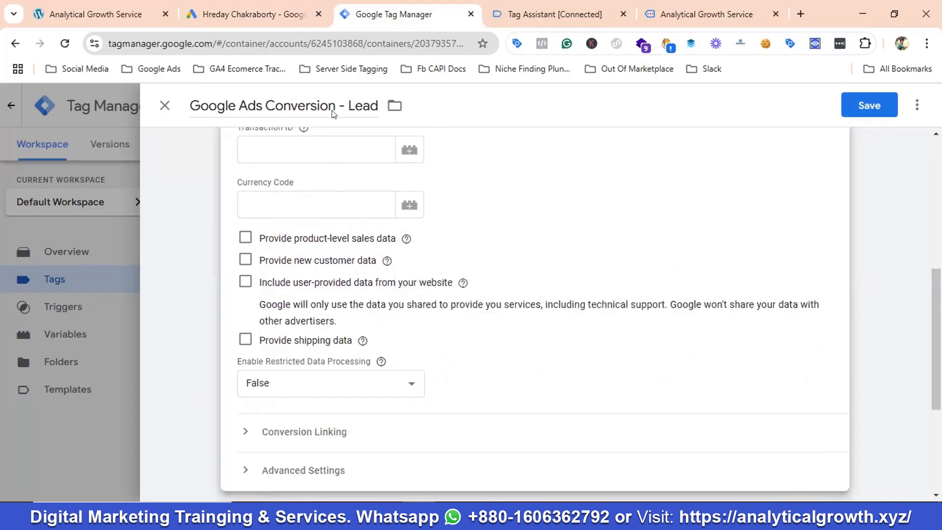
pyautogui.click(281, 6)
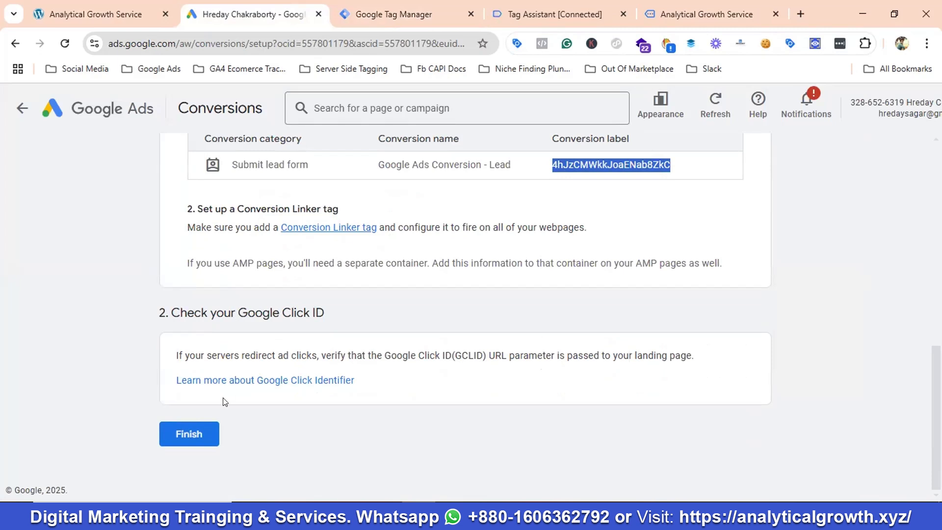
pyautogui.click(191, 436)
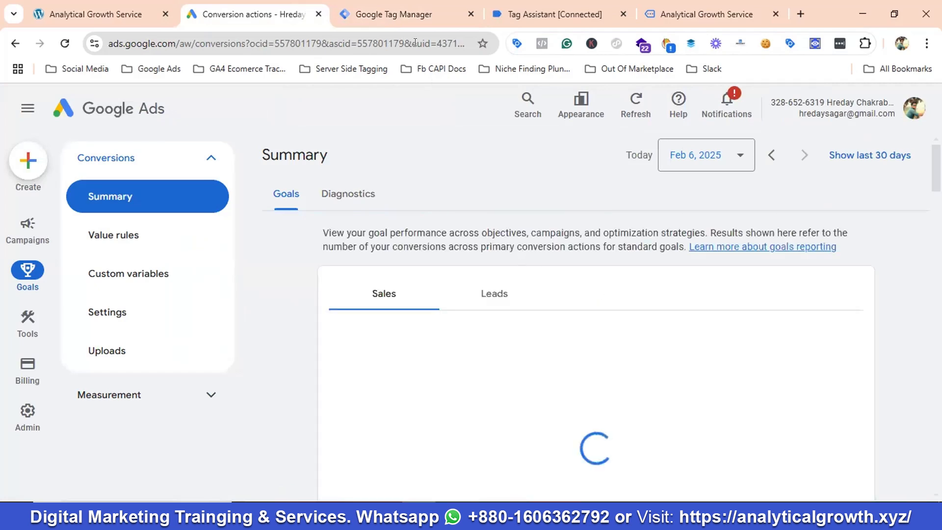
# Back in Tag Manager, assign Element Visibility Lead Trigger to the Google Ads Conversion - Lead tag and save the tag
pyautogui.hotkey('ctrl', 'Tab')
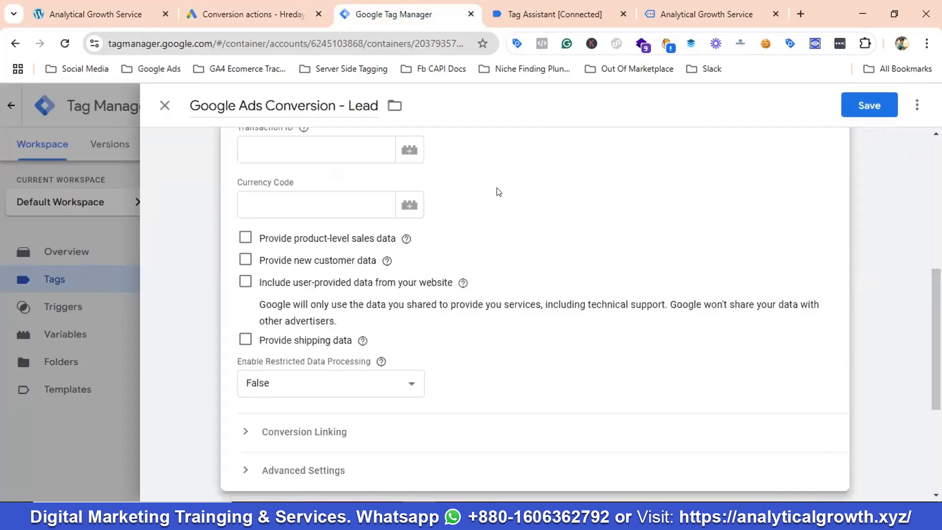
pyautogui.scroll(-4, 524, 202)
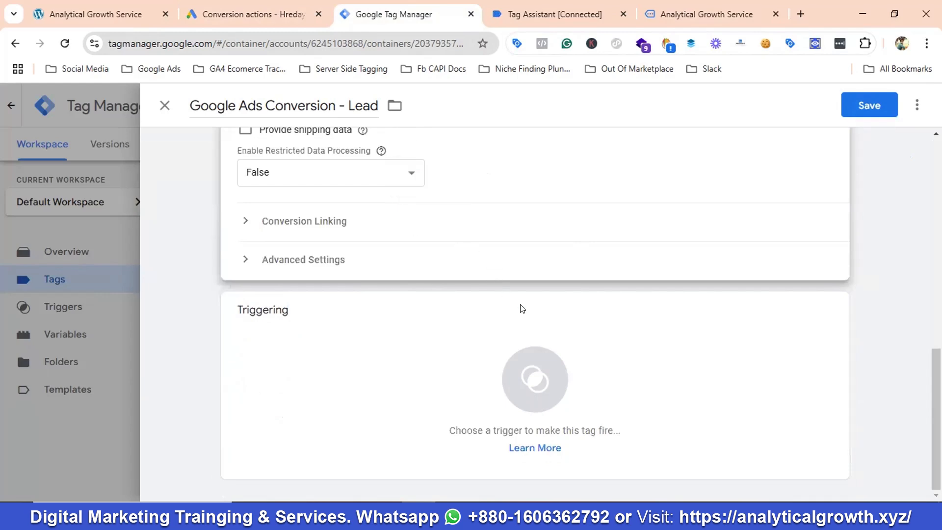
pyautogui.click(520, 309)
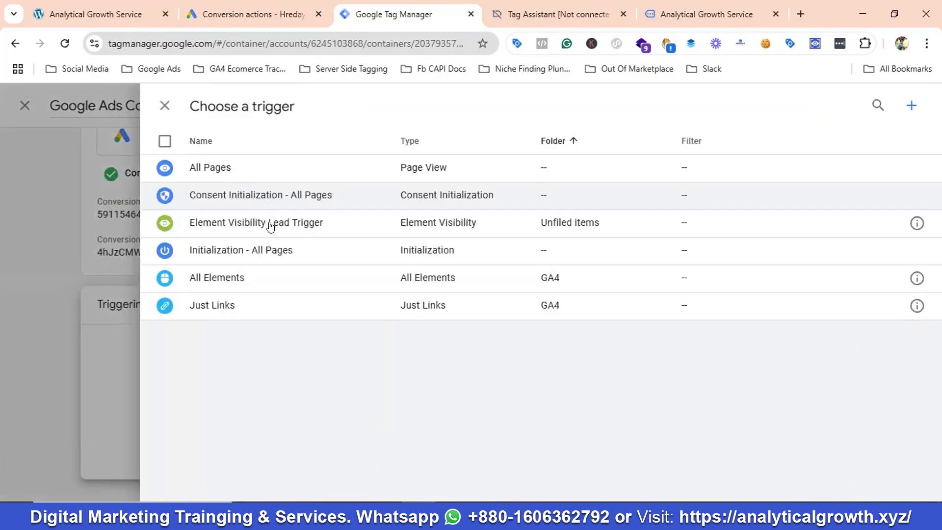
pyautogui.click(238, 223)
pyautogui.click(869, 105)
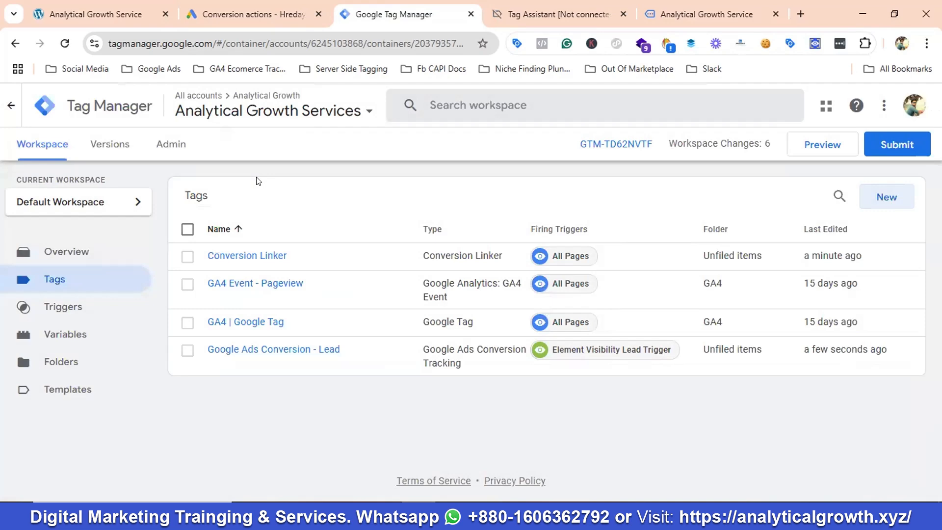
# Start previewing the container in Tag Assistant and go to the Request a Free Estimate form on the connected website
pyautogui.click(831, 148)
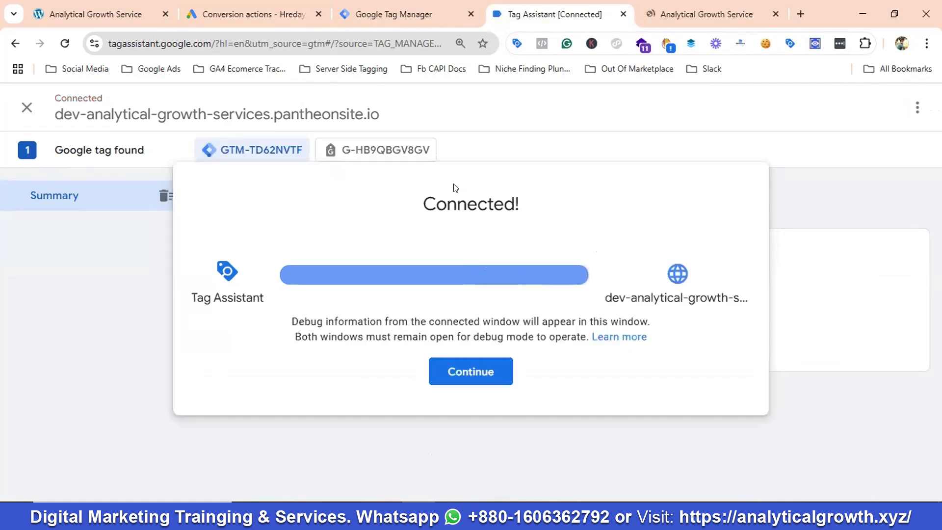
pyautogui.click(702, 7)
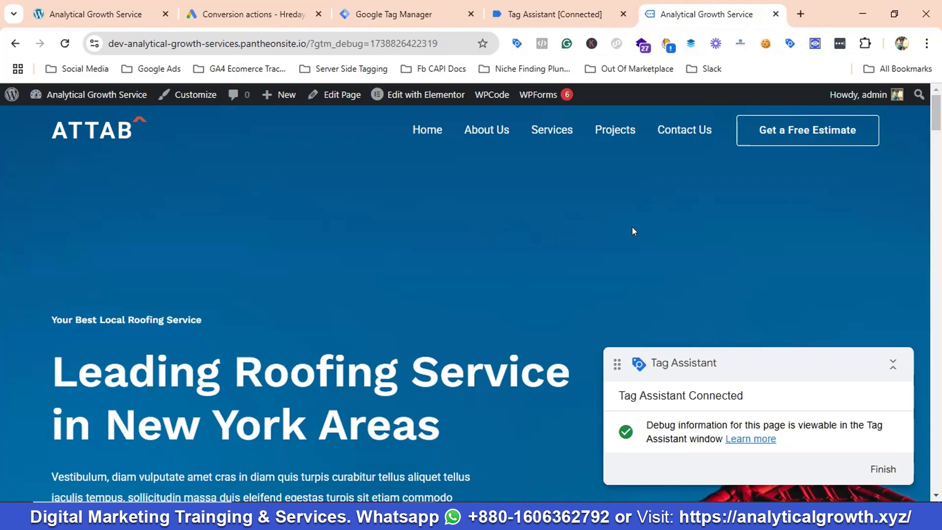
pyautogui.scroll(-3, 632, 231)
pyautogui.scroll(-5, 657, 228)
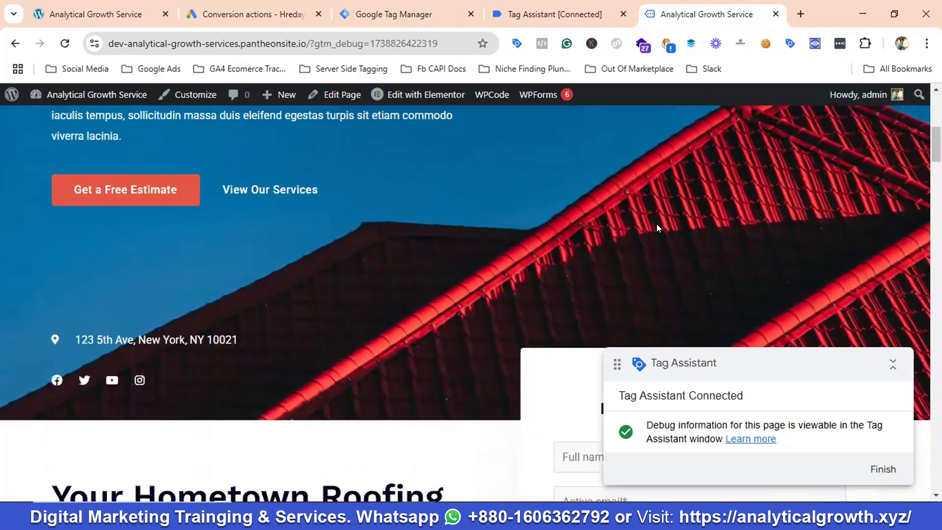
pyautogui.scroll(-5, 657, 228)
# Fill in the estimate form with the saved contact details, subject "test" and message "test", and submit the request
pyautogui.click(644, 151)
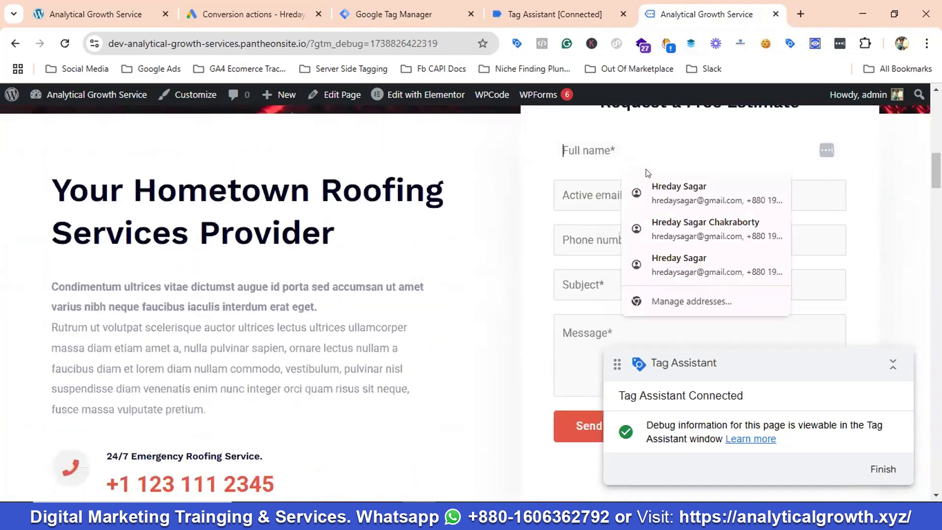
pyautogui.click(663, 187)
pyautogui.scroll(-2, 638, 206)
pyautogui.click(607, 215)
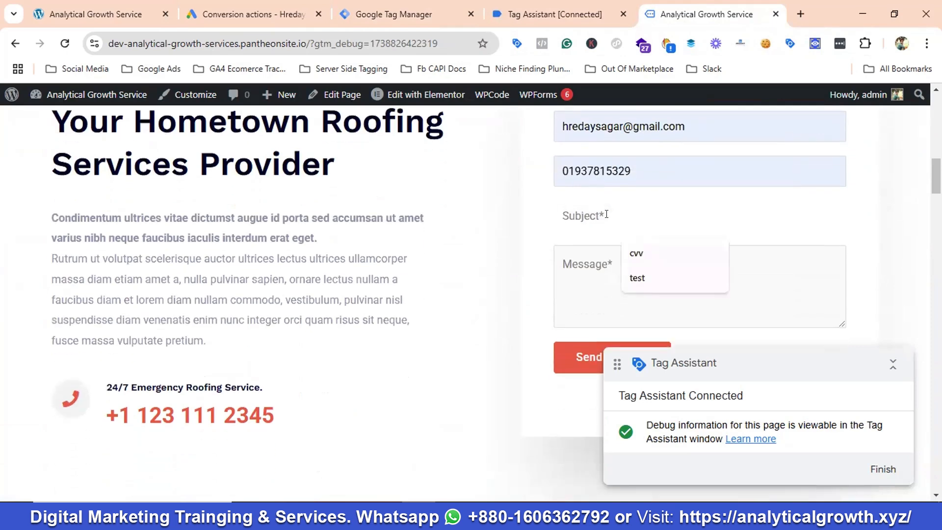
pyautogui.click(637, 277)
pyautogui.click(568, 270)
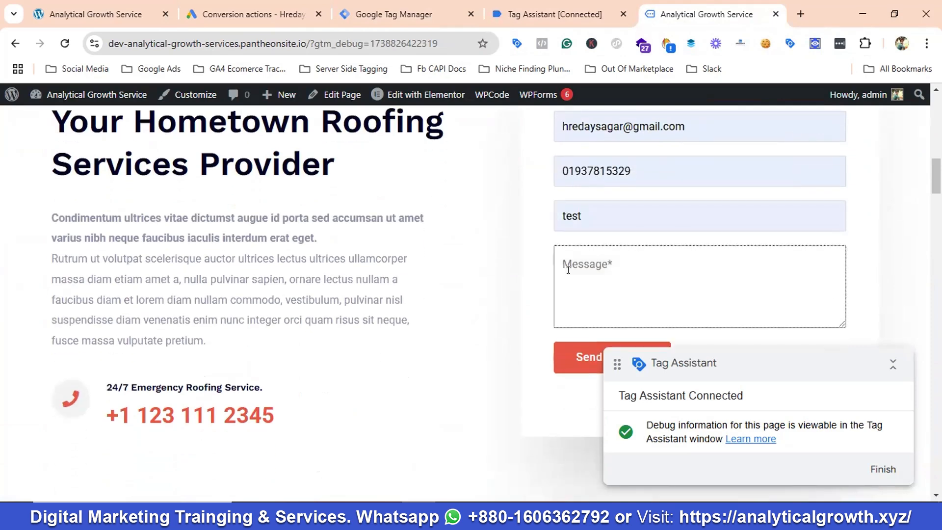
pyautogui.write('test')
pyautogui.scroll(-1, 568, 270)
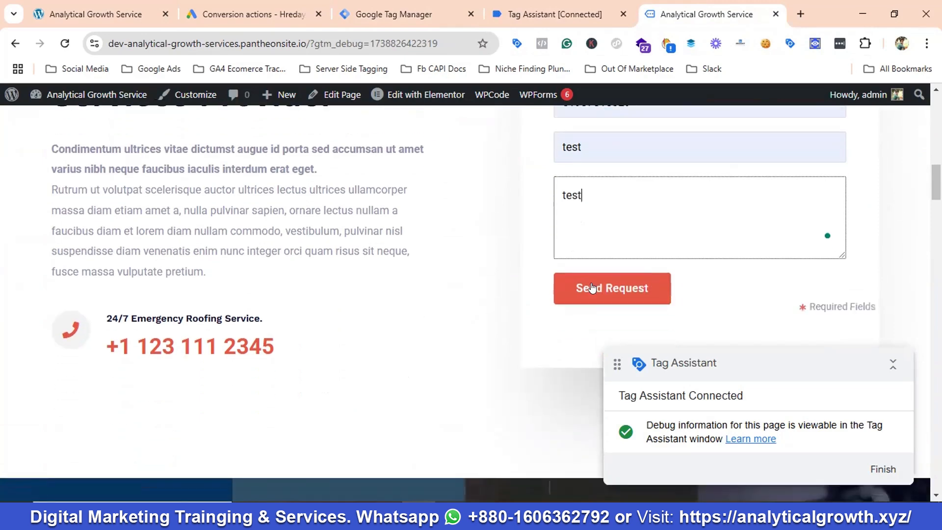
pyautogui.click(581, 288)
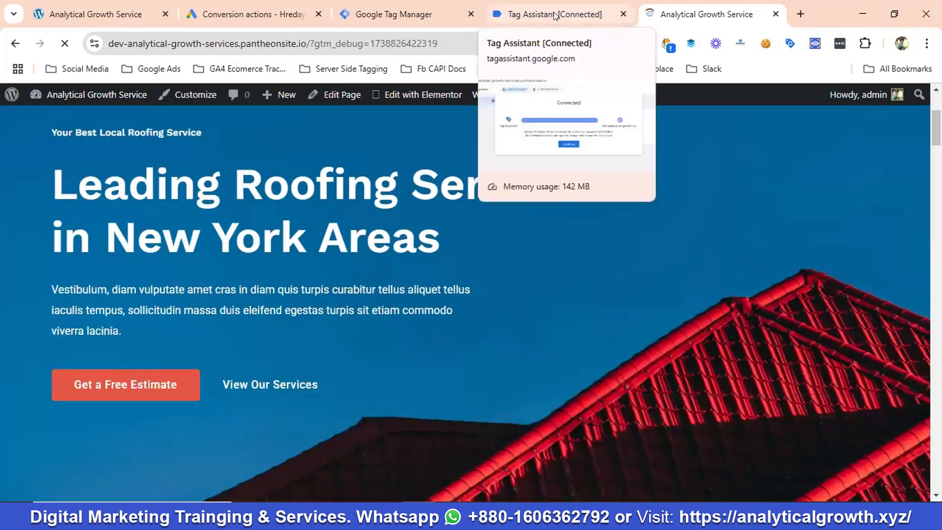
# Switch to Tag Assistant and check whether the Google Ads Conversion - Lead tag fires for the submitted form
pyautogui.click(555, 16)
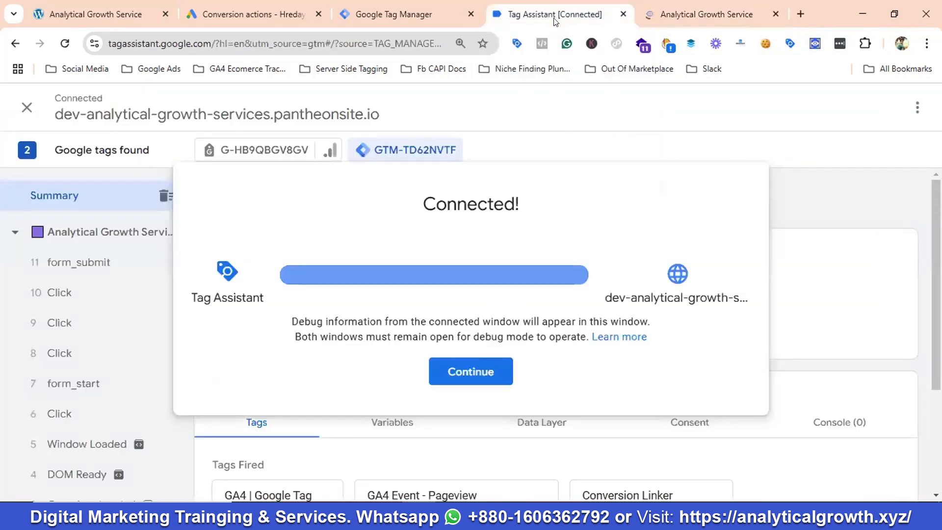
pyautogui.press('Return')
pyautogui.scroll(-3, 653, 299)
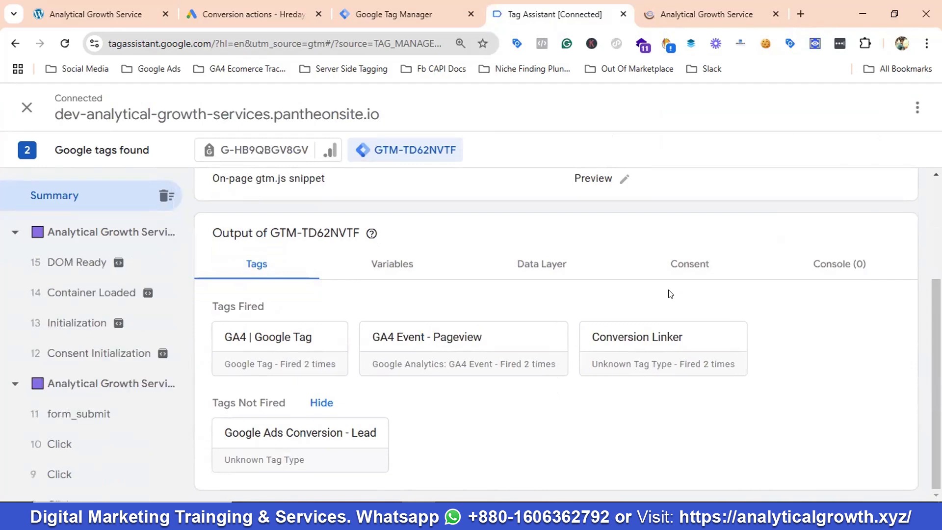
pyautogui.click(645, 14)
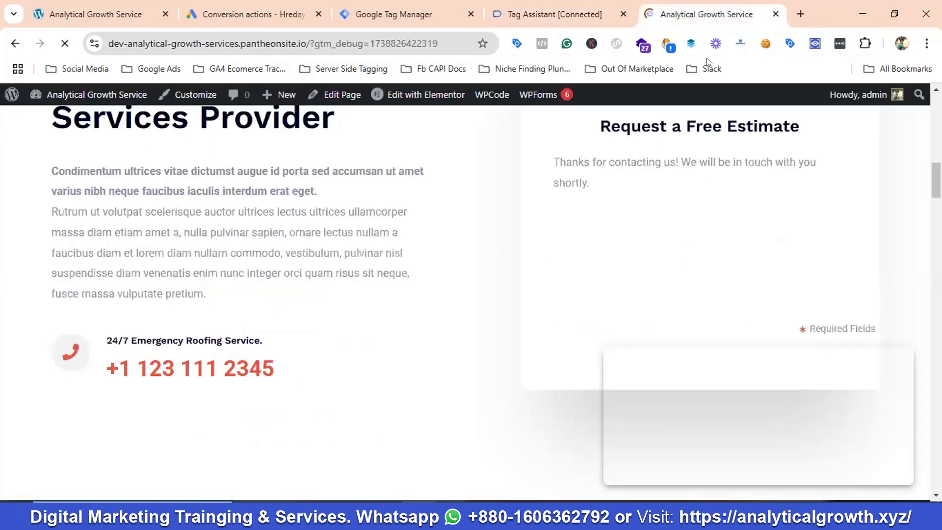
pyautogui.click(565, 7)
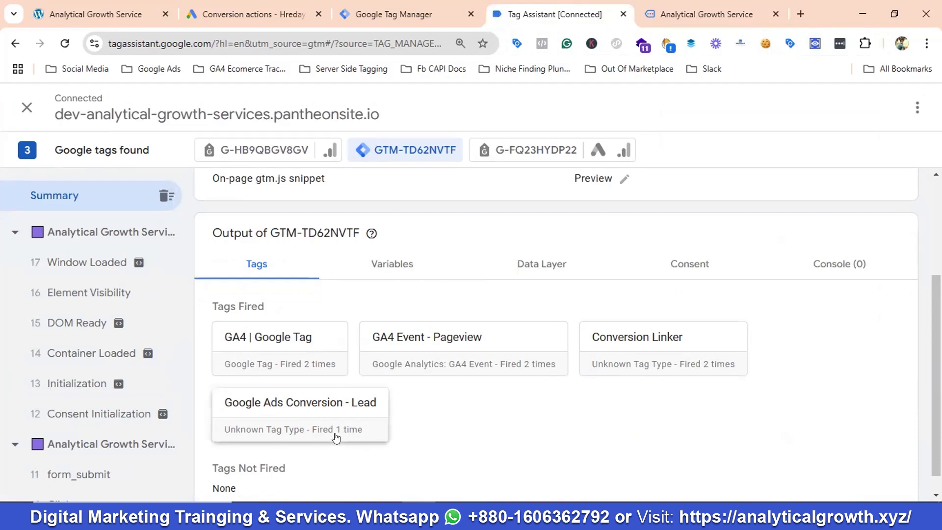
# Switch to Google Ads and check the status of Google Ads Conversion - Lead under the Submit lead form goal
pyautogui.click(240, 14)
pyautogui.scroll(-10, 656, 325)
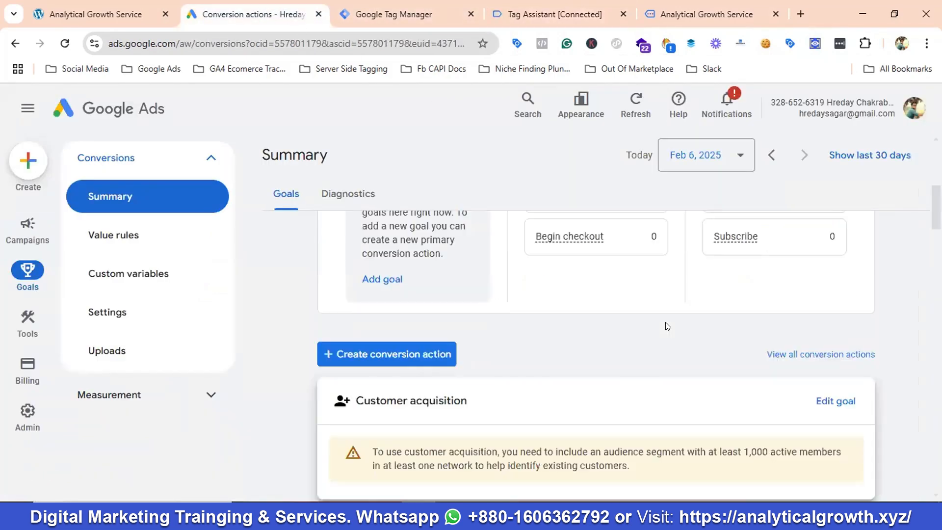
pyautogui.scroll(-10, 670, 326)
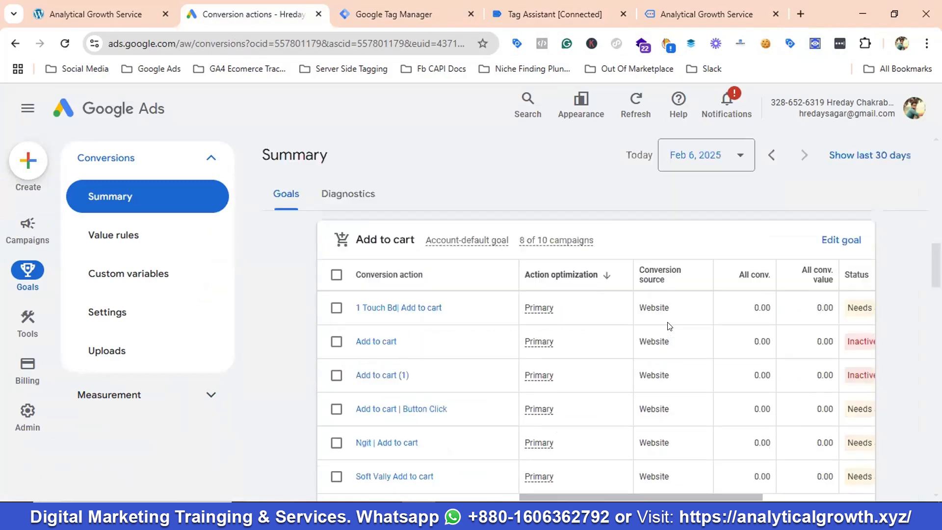
pyautogui.scroll(-5, 669, 322)
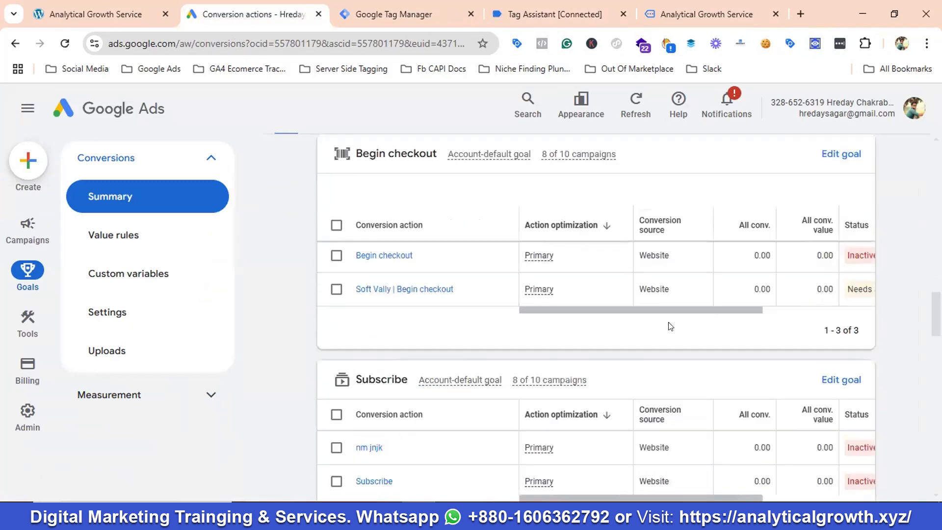
pyautogui.scroll(-3, 670, 325)
pyautogui.scroll(-4, 670, 326)
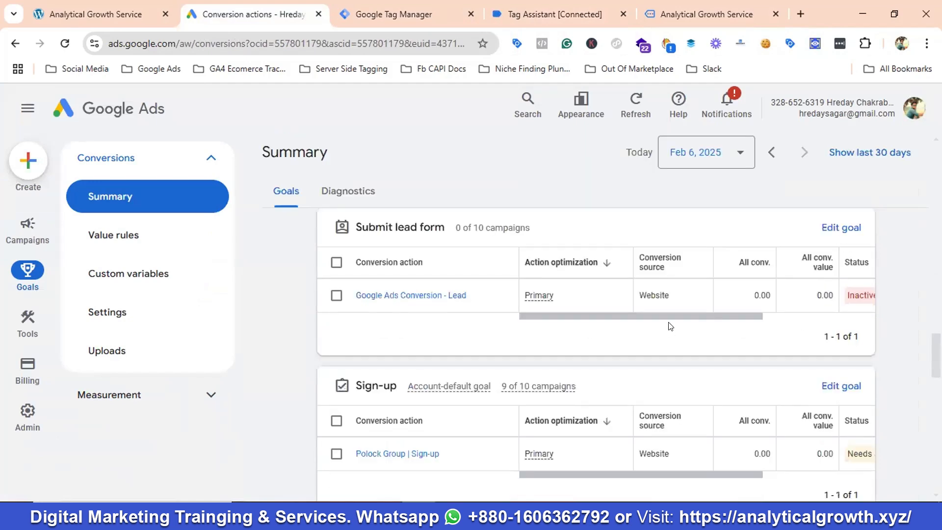
pyautogui.hscroll(5, 720, 316)
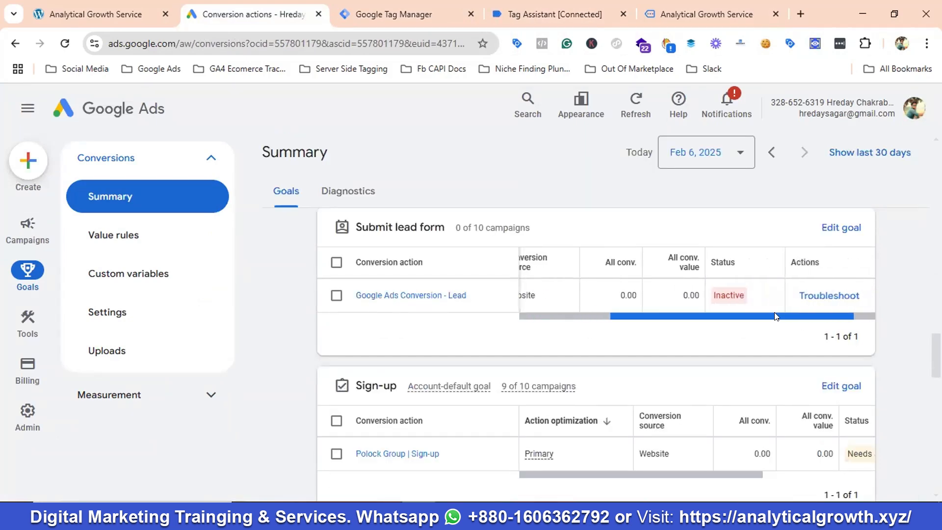
# Reload the conversions summary, dismiss the account alerts and recheck the status of Google Ads Conversion - Lead
pyautogui.click(63, 43)
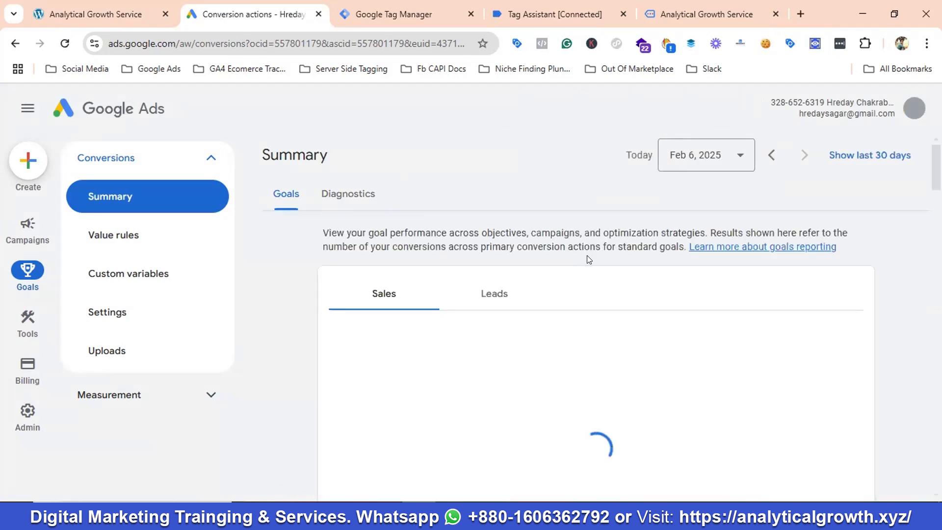
pyautogui.scroll(-1, 589, 259)
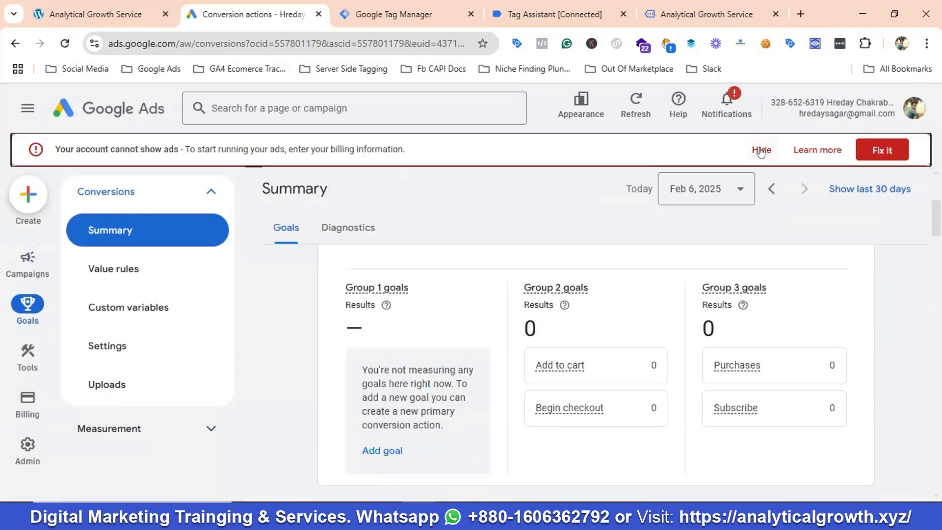
pyautogui.click(761, 150)
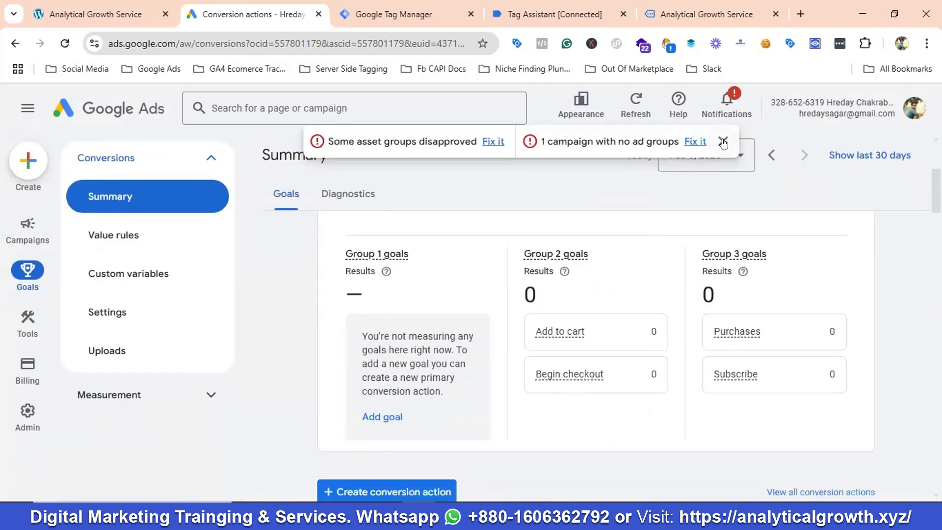
pyautogui.click(723, 141)
pyautogui.scroll(-7, 633, 284)
pyautogui.scroll(-10, 621, 281)
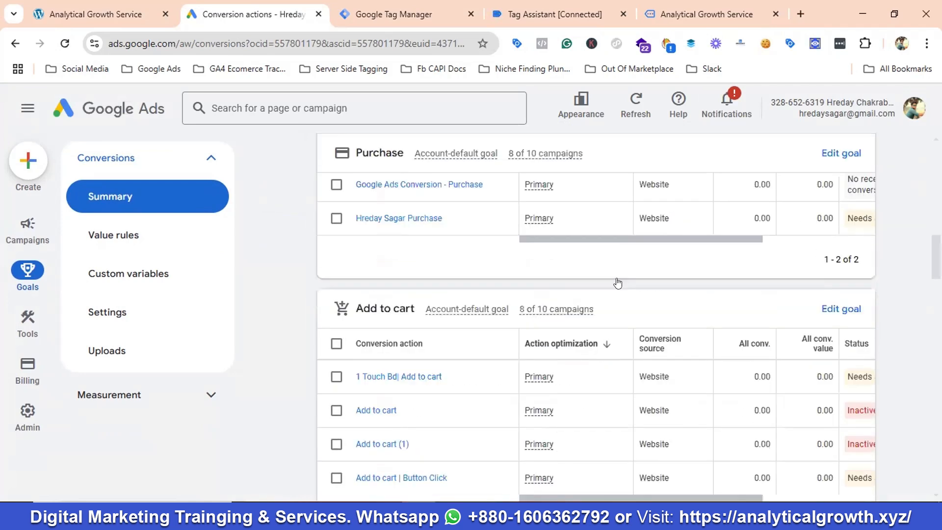
pyautogui.scroll(-5, 626, 282)
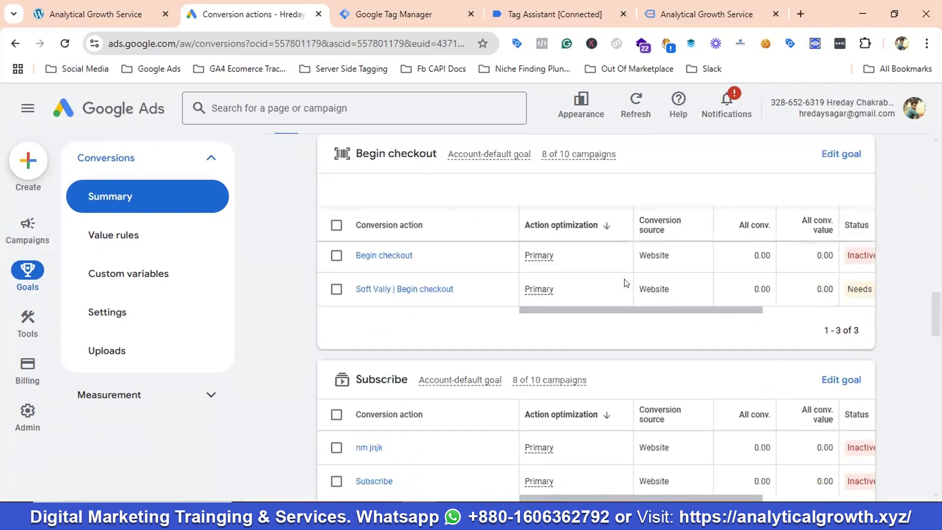
pyautogui.scroll(-2, 633, 286)
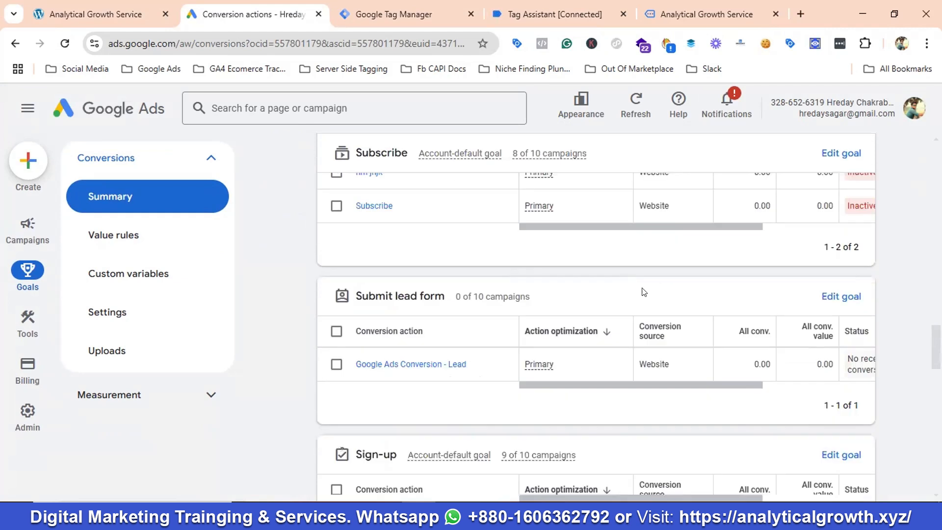
pyautogui.hscroll(3, 811, 396)
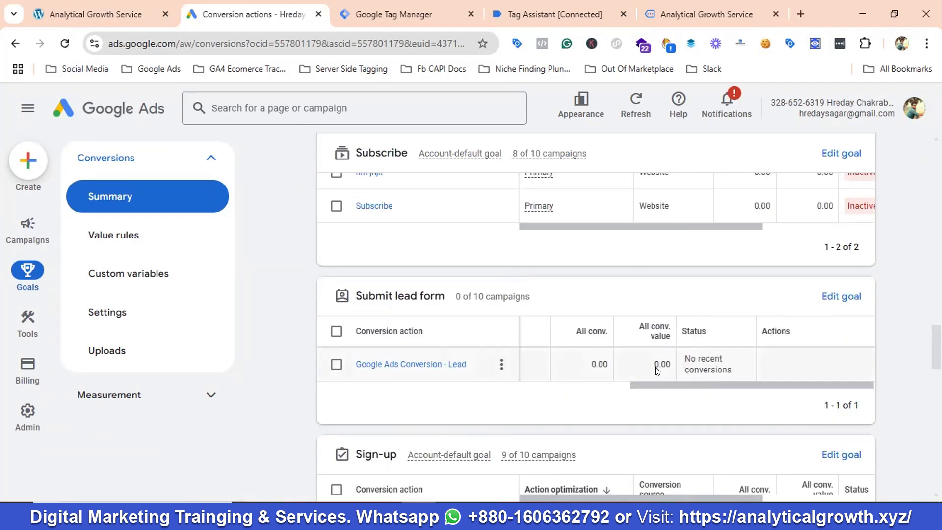
# Return to the test website and load its home page without the debug parameter to get an empty Request a Free Estimate form
pyautogui.click(117, 113)
pyautogui.click(379, 10)
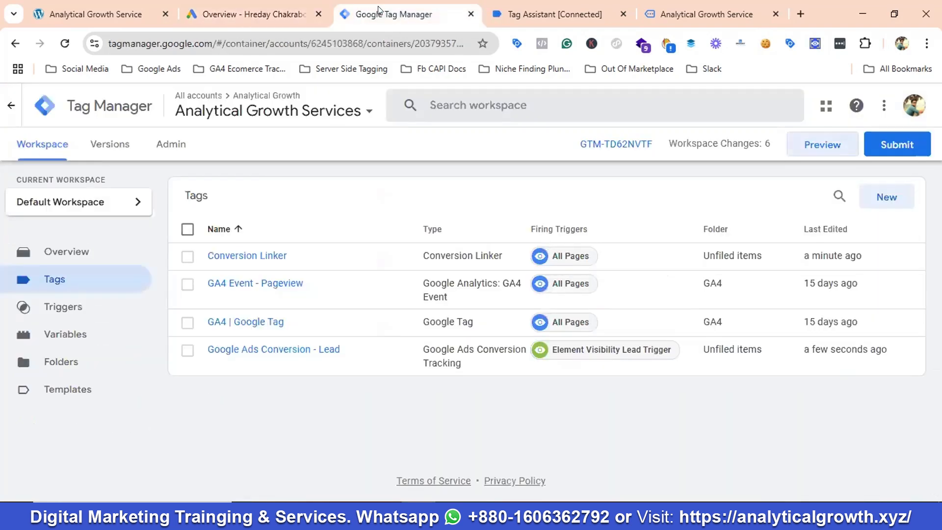
pyautogui.click(570, 15)
pyautogui.click(688, 16)
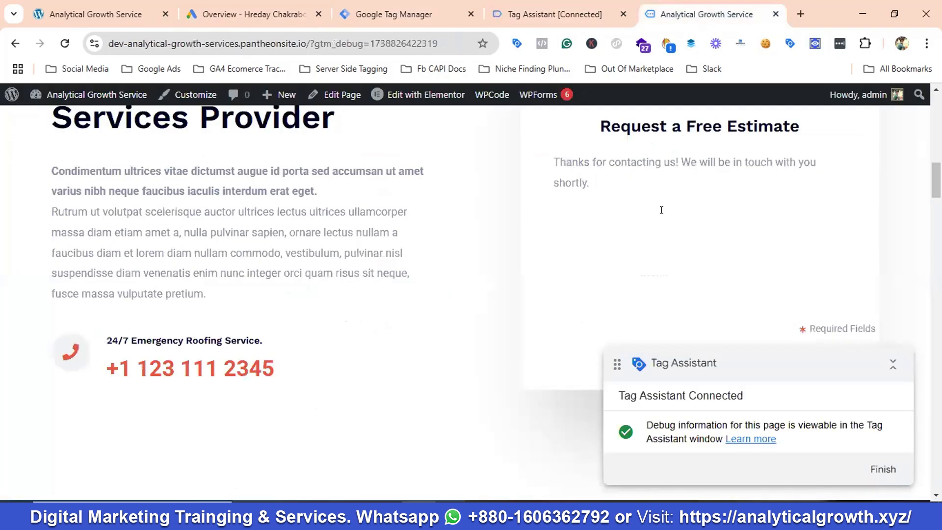
pyautogui.scroll(10, 187, 172)
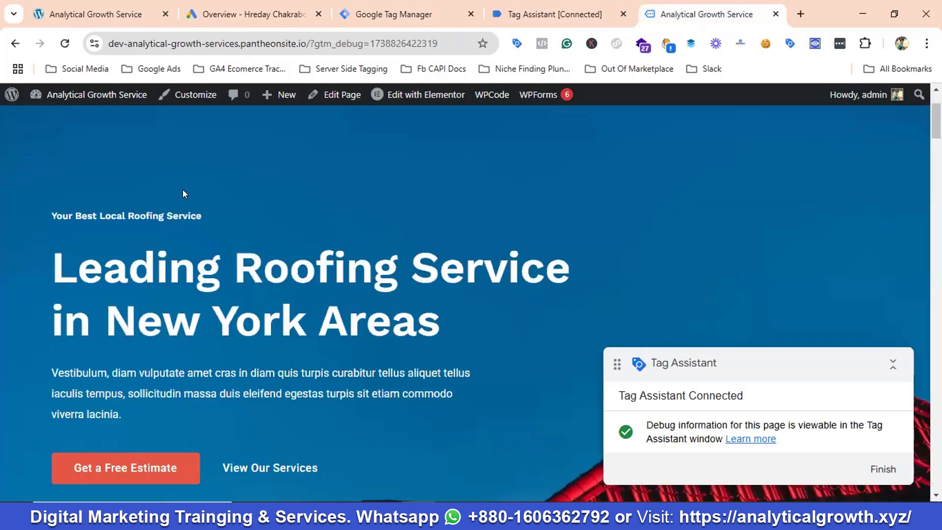
pyautogui.scroll(2, 335, 175)
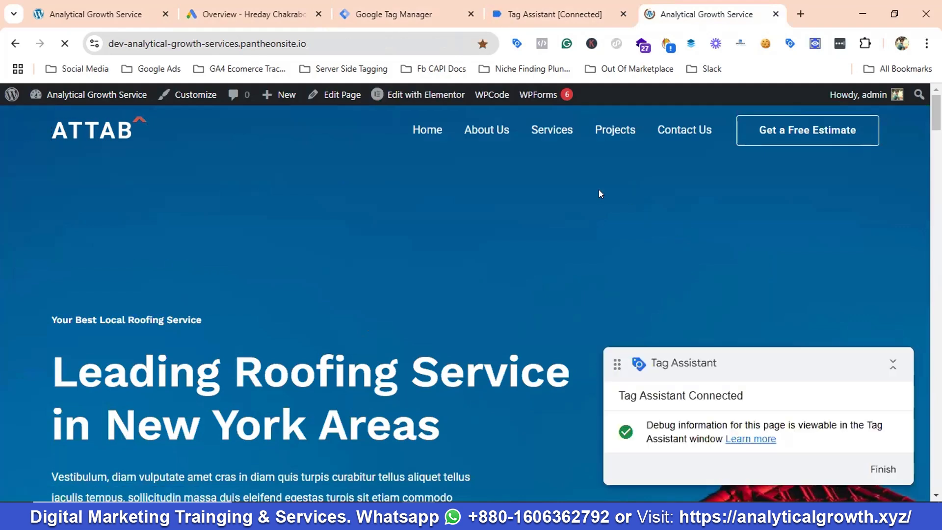
pyautogui.scroll(-7, 653, 214)
pyautogui.scroll(-3, 608, 201)
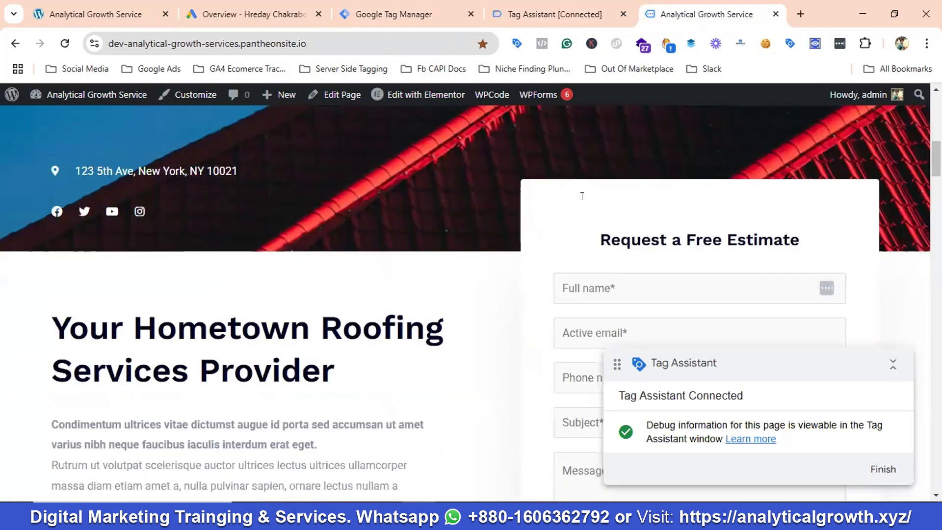
pyautogui.scroll(-3, 599, 190)
pyautogui.scroll(1, 604, 187)
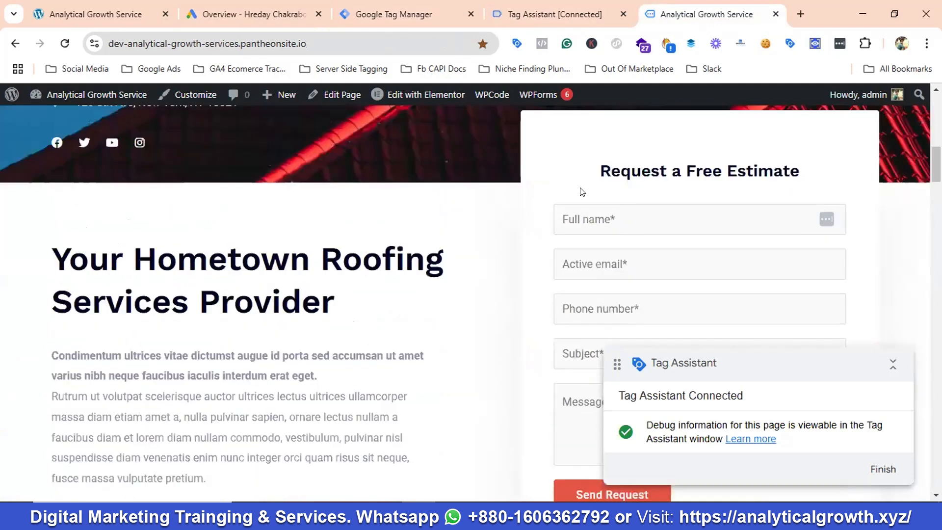
pyautogui.scroll(-1, 593, 149)
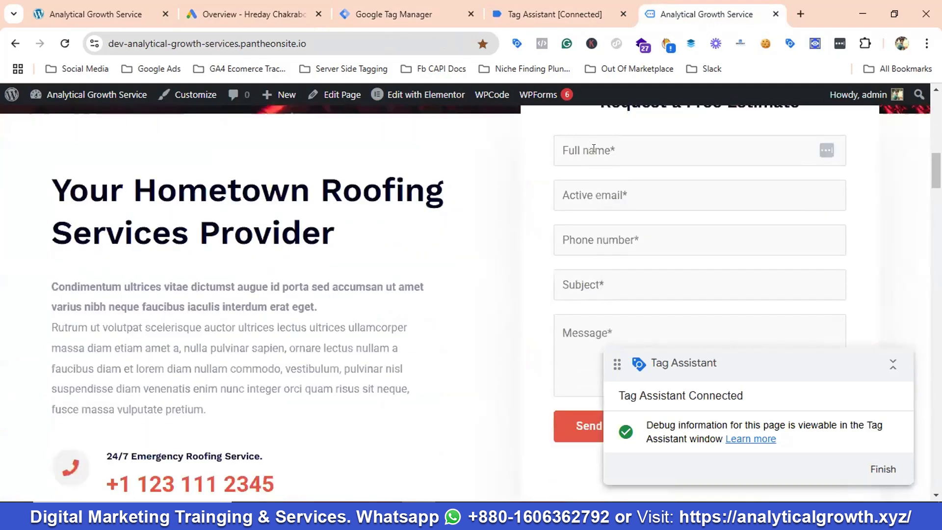
# Autofill the contact's full name, e-mail and phone number, and replace the name with the longer saved full name
pyautogui.click(677, 194)
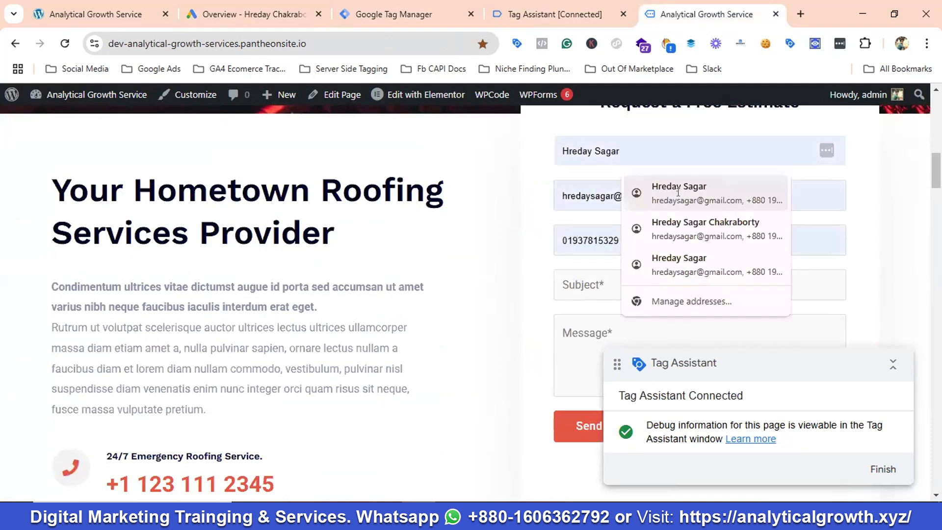
pyautogui.click(678, 192)
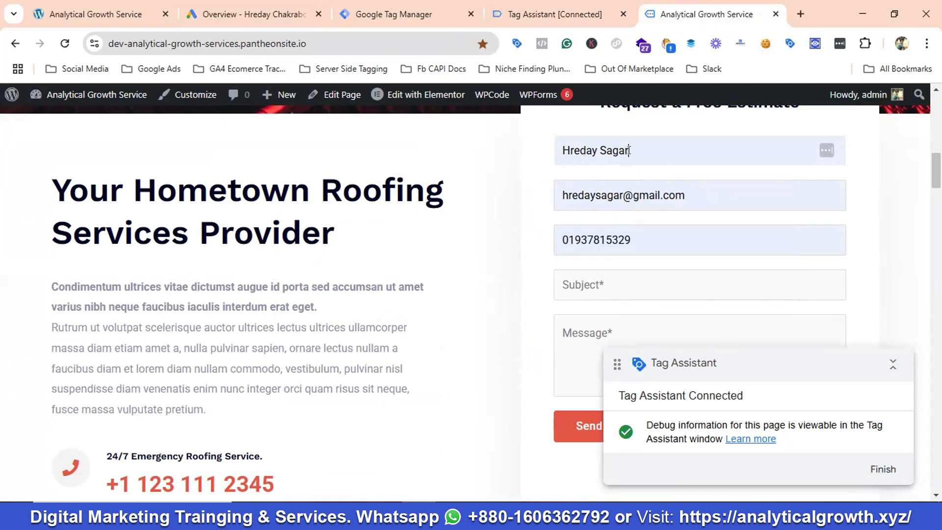
pyautogui.moveTo(633, 149); pyautogui.dragTo(571, 150)
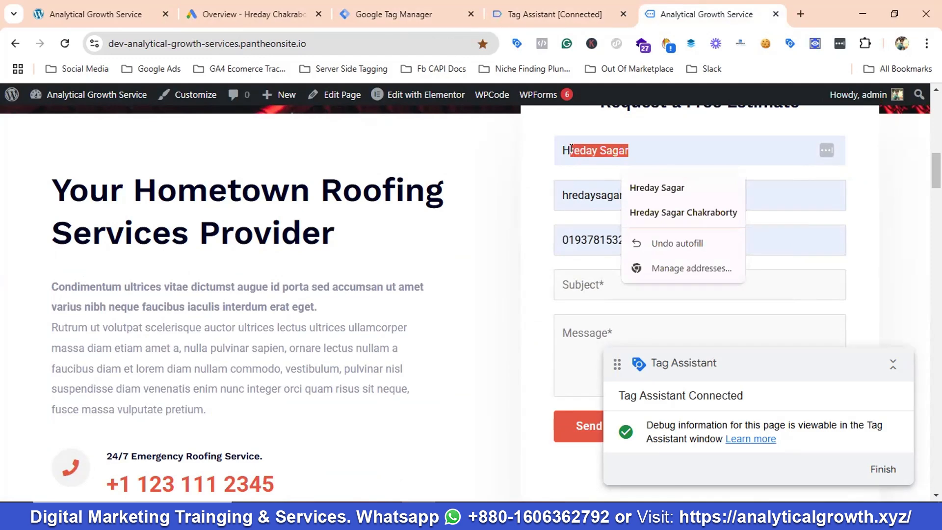
pyautogui.click(646, 211)
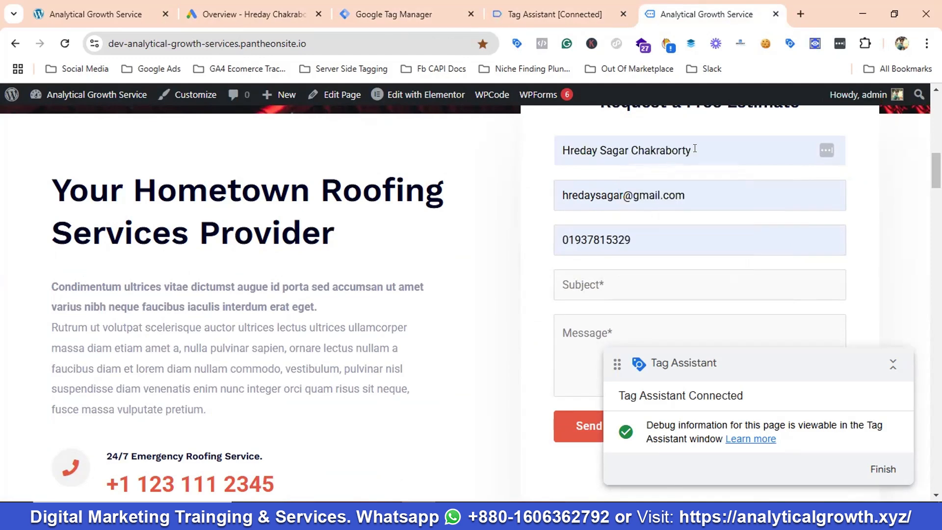
# Inspect the form's full name field and copy the JS path of its input element
pyautogui.moveTo(696, 148); pyautogui.dragTo(560, 149)
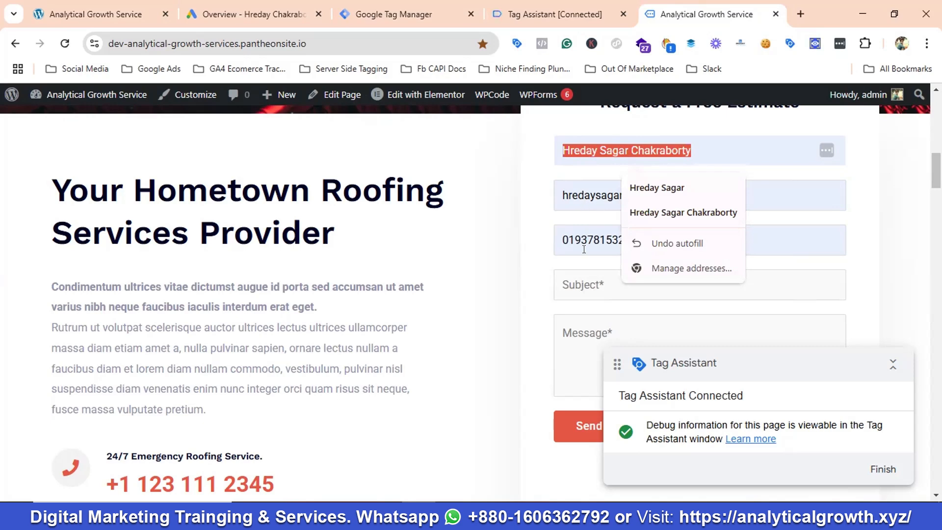
pyautogui.rightClick(581, 145)
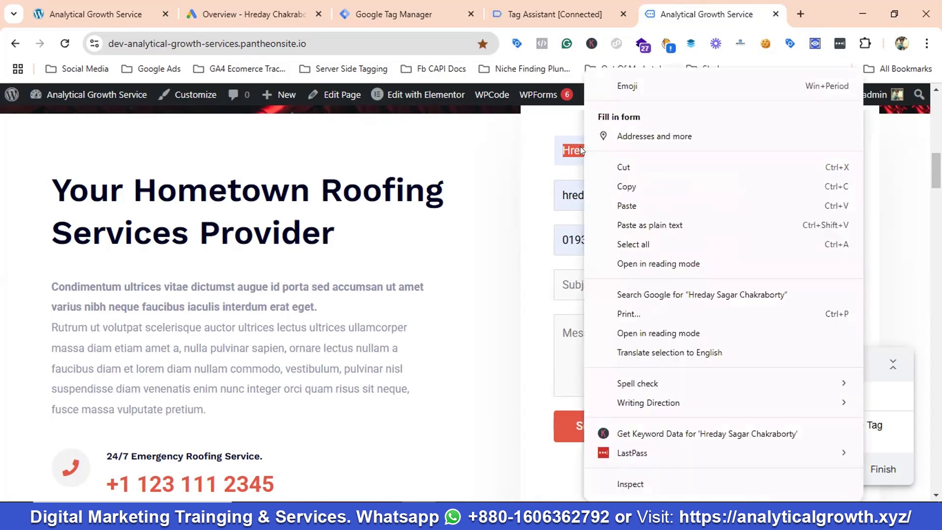
pyautogui.click(633, 484)
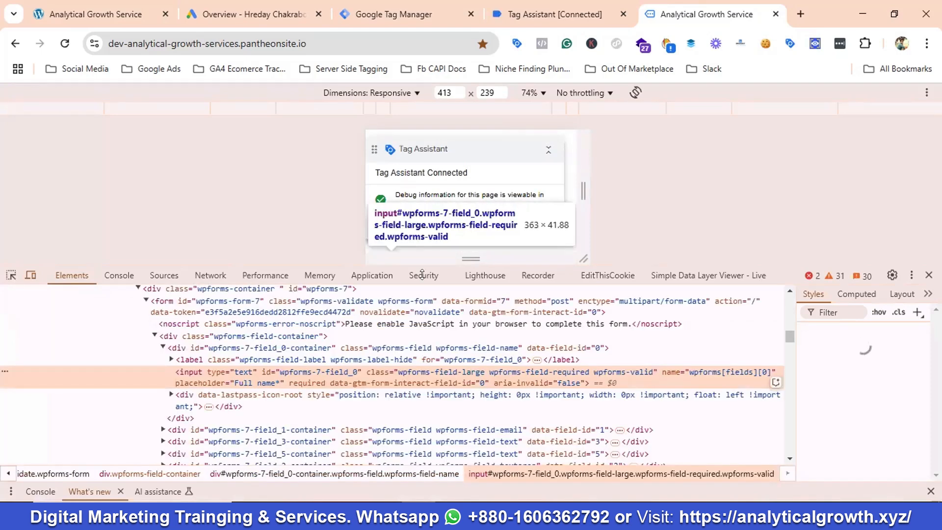
pyautogui.rightClick(190, 377)
pyautogui.moveTo(253, 238)
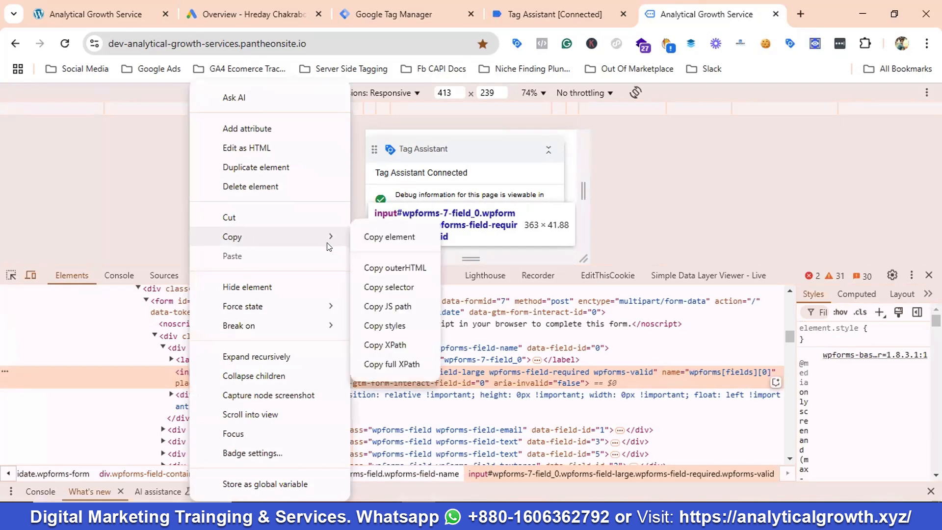
pyautogui.click(150, 295)
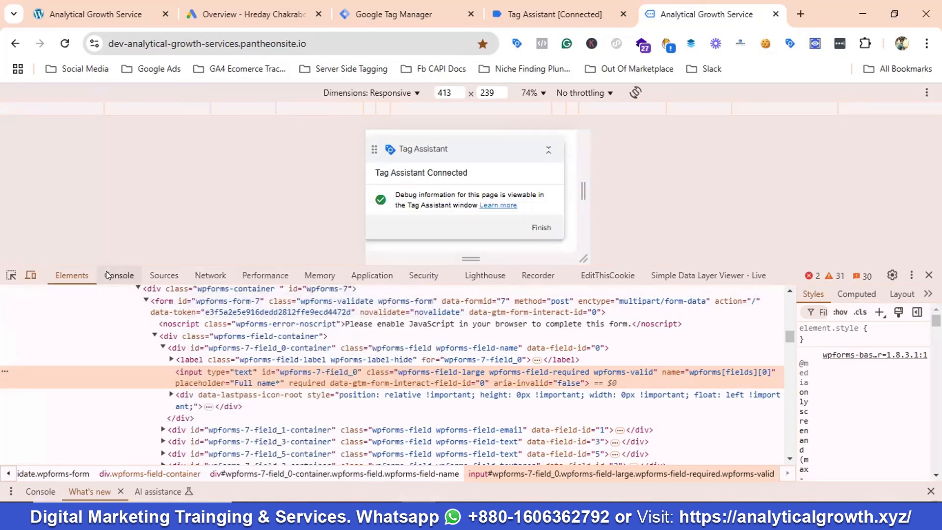
# Clear the console and enter document.querySelector("#wpforms-7-field_0").value to preview the full name field's value
pyautogui.click(106, 274)
pyautogui.click(30, 294)
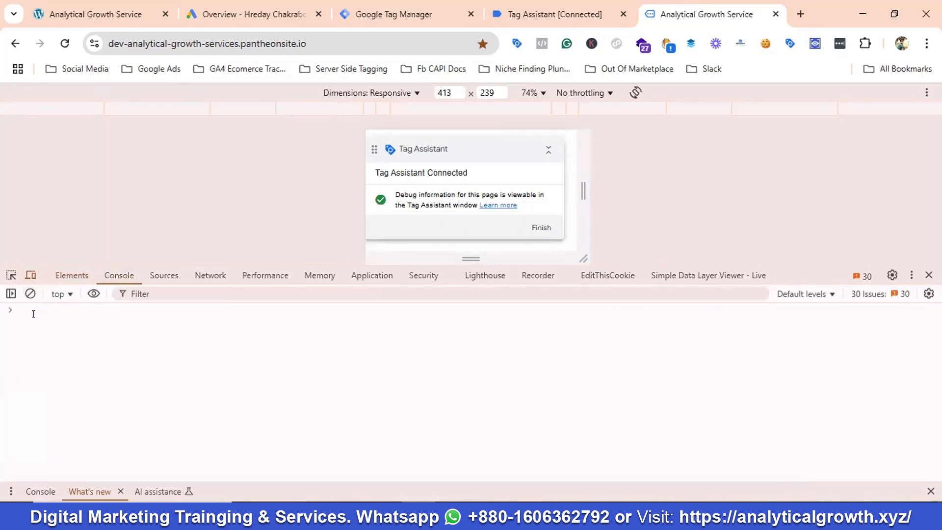
pyautogui.write('document.querySelector("#wpforms-7-field_0")')
pyautogui.press('Return')
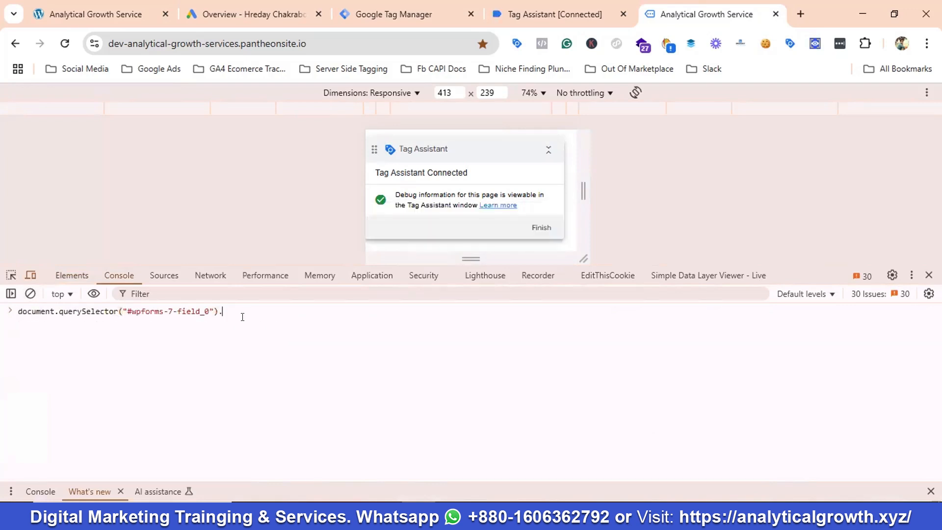
pyautogui.write('.valu')
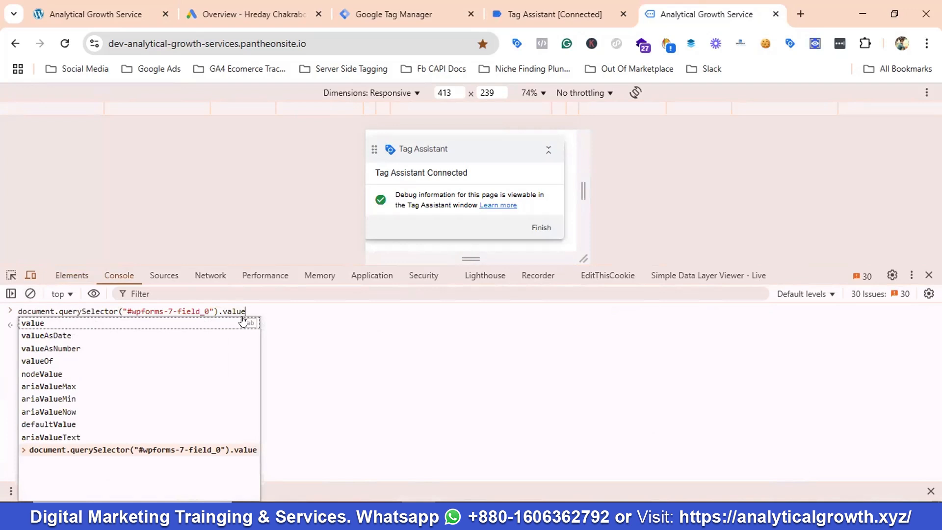
pyautogui.write('e')
pyautogui.press('Escape')
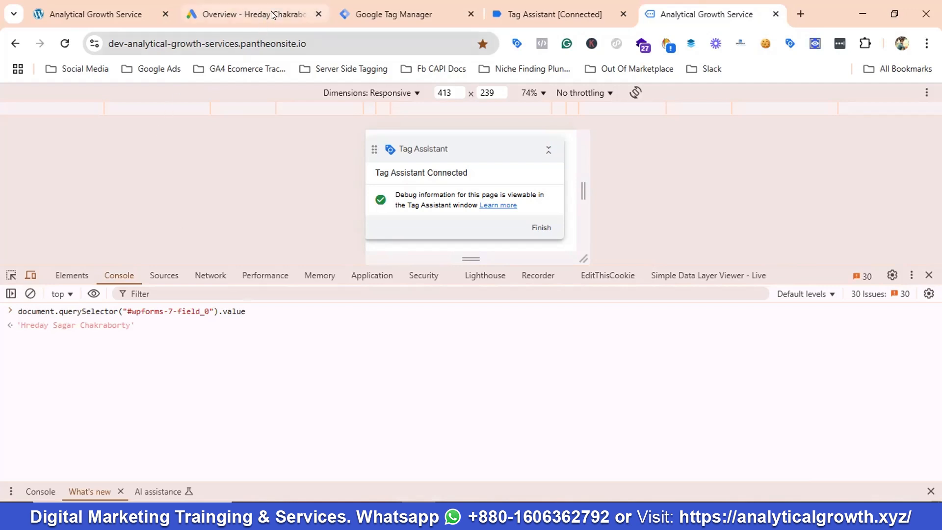
# Edit Google Ads Conversion - Lead in Google Tag Manager to include user-provided data from the website using {{Customer Info}}
pyautogui.click(387, 7)
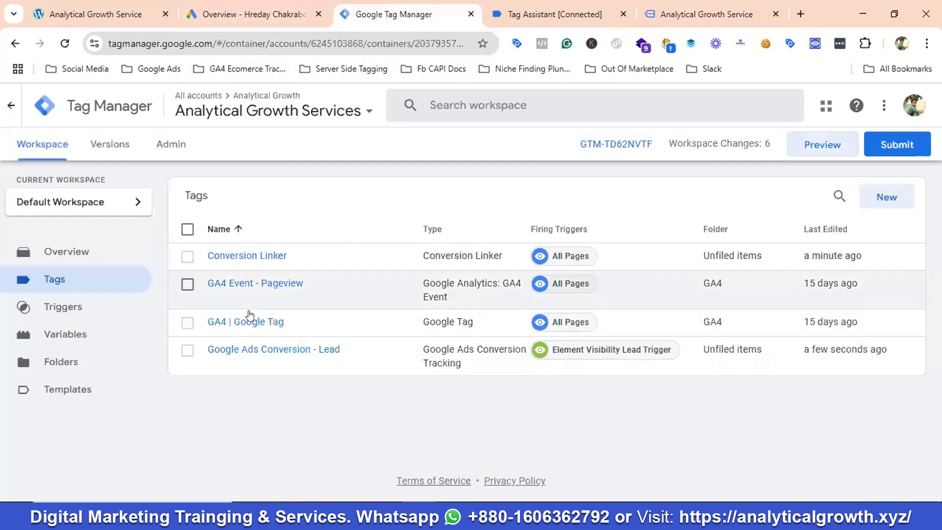
pyautogui.click(299, 349)
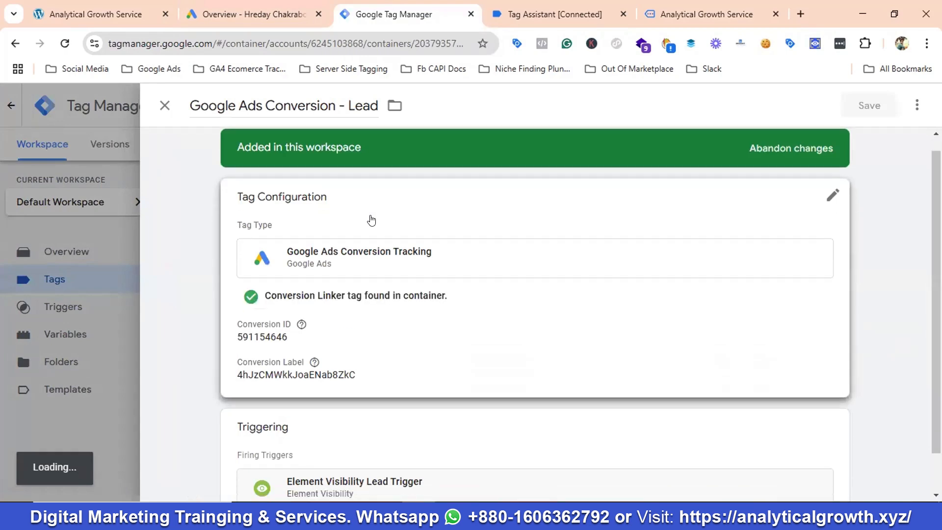
pyautogui.scroll(-2, 371, 219)
pyautogui.click(325, 277)
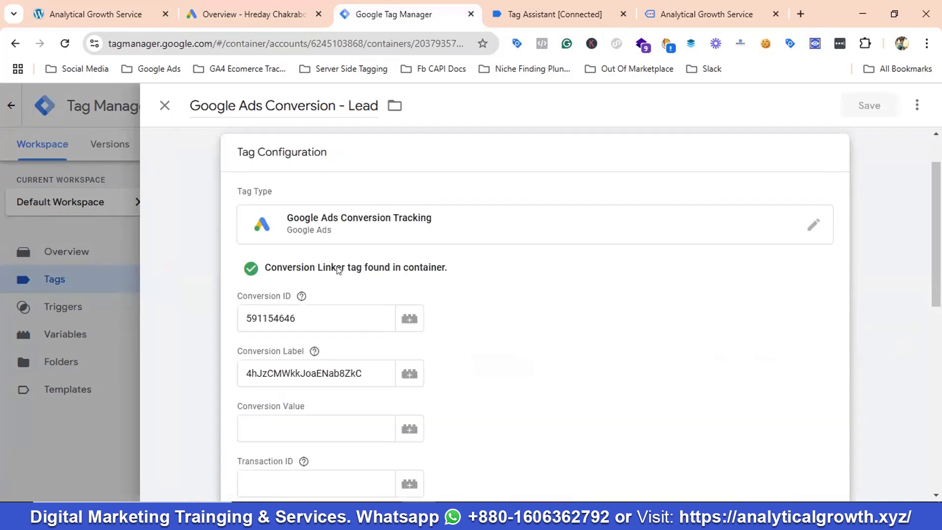
pyautogui.scroll(-4, 343, 260)
pyautogui.scroll(-4, 346, 262)
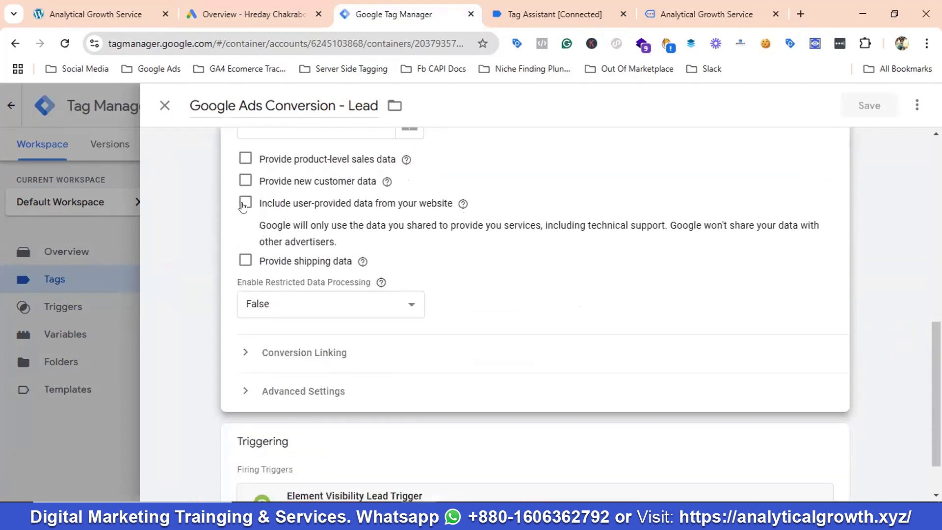
pyautogui.click(246, 203)
pyautogui.click(343, 267)
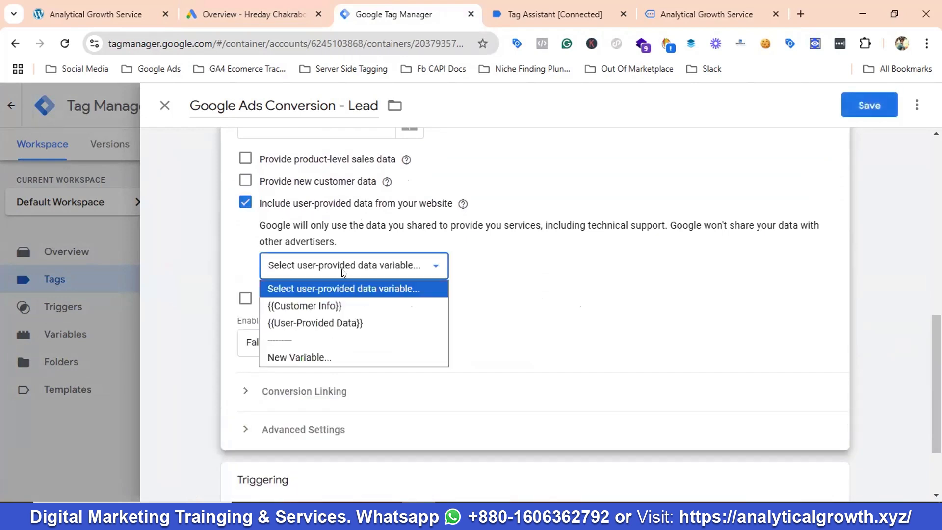
pyautogui.click(301, 304)
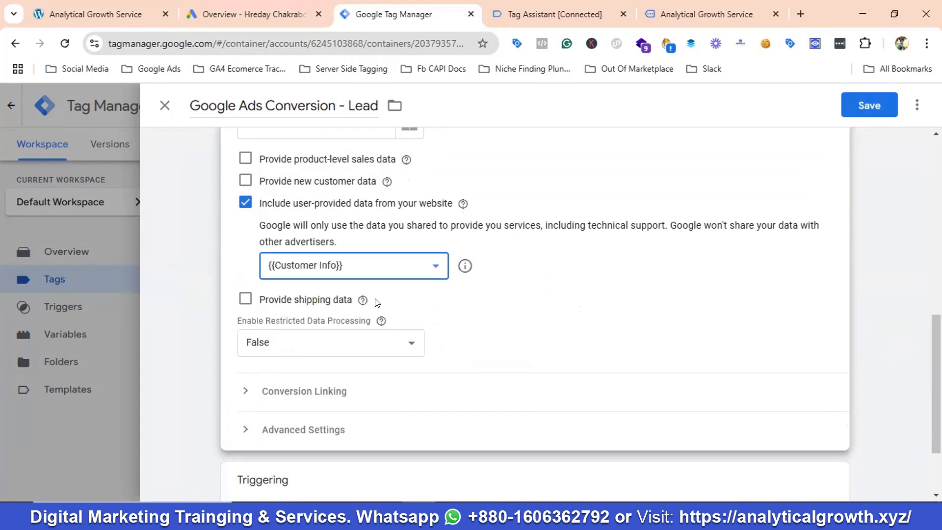
# Examine the Customer Info variable's field mappings, and leave the tag without saving its changes
pyautogui.click(464, 266)
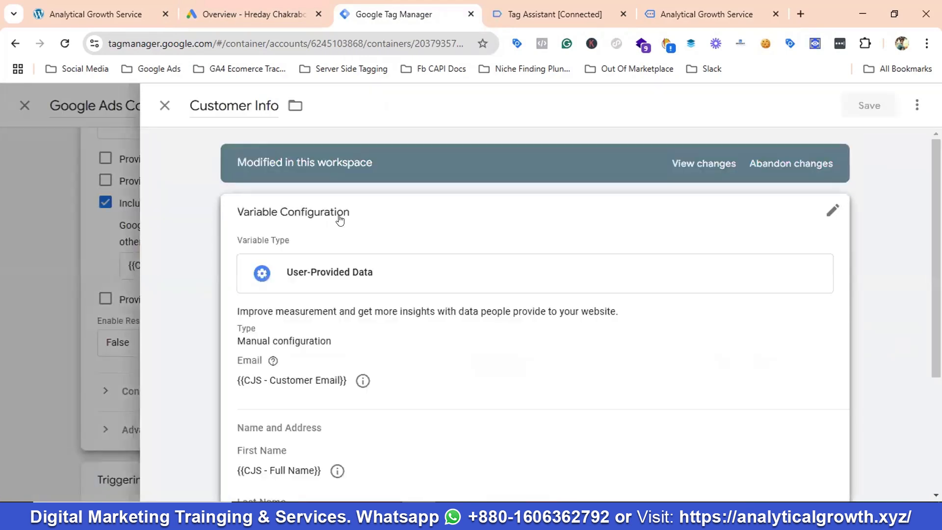
pyautogui.scroll(-2, 348, 221)
pyautogui.scroll(-1, 349, 221)
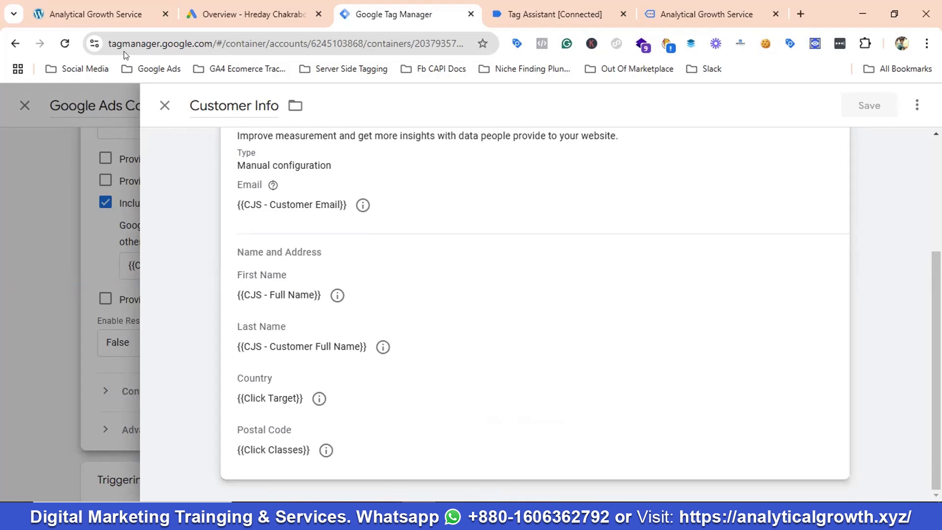
pyautogui.click(164, 105)
pyautogui.click(164, 106)
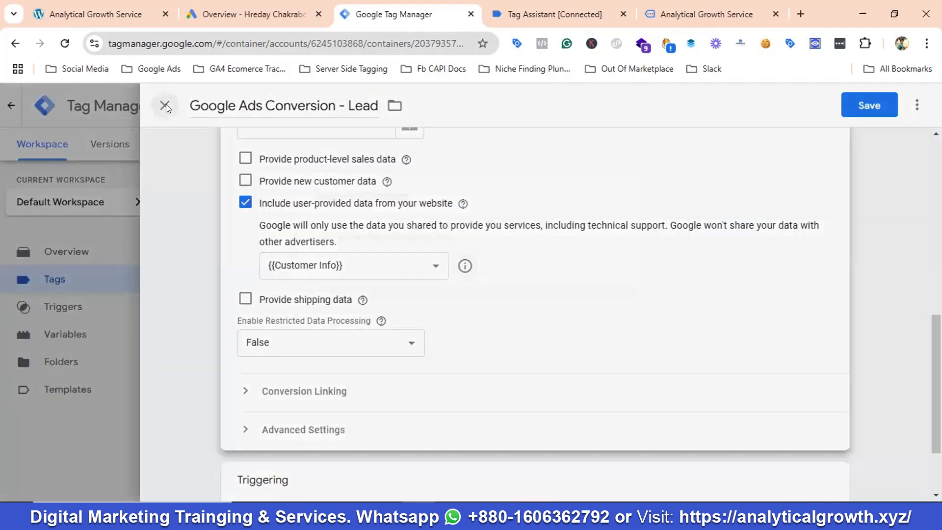
pyautogui.click(549, 276)
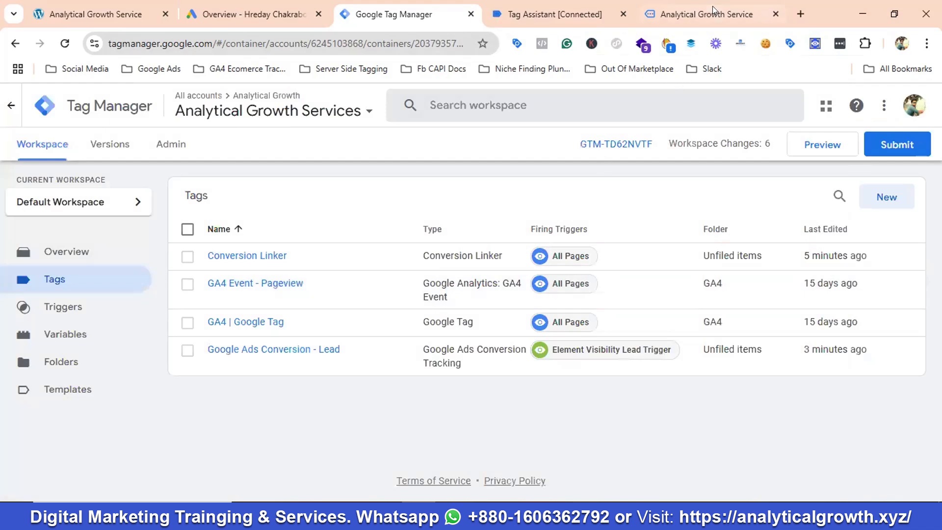
# Return to the test website's console and extend the full name expression with .split(" ")[0] to extract the first name
pyautogui.click(712, 7)
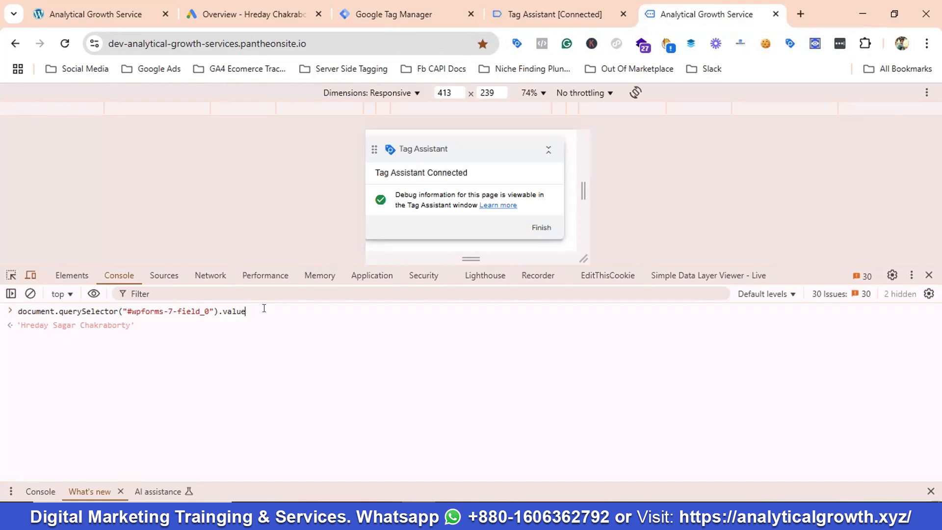
pyautogui.write('.spl')
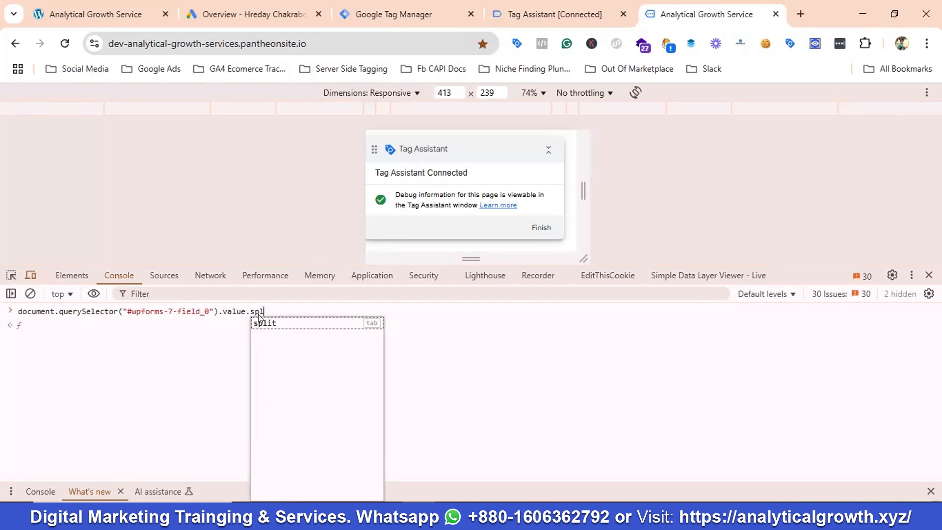
pyautogui.press('Tab')
pyautogui.write('()')
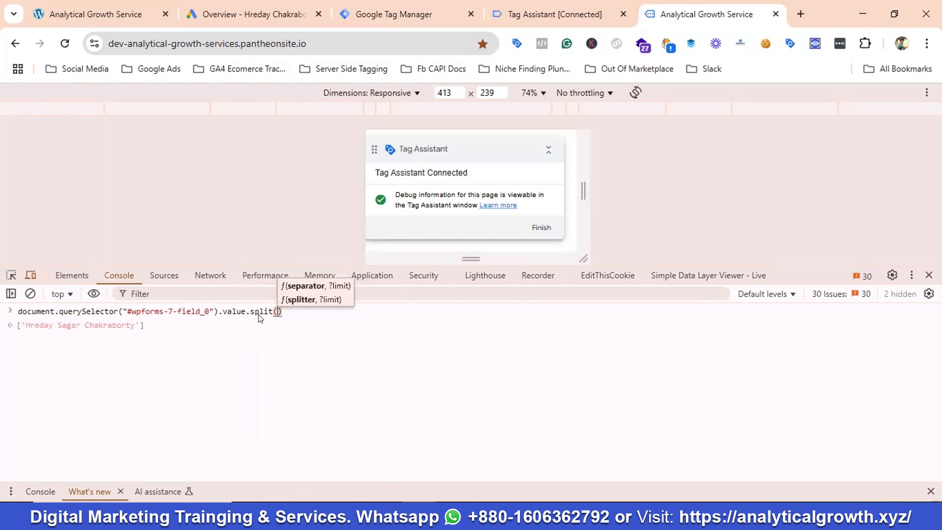
pyautogui.write('""')
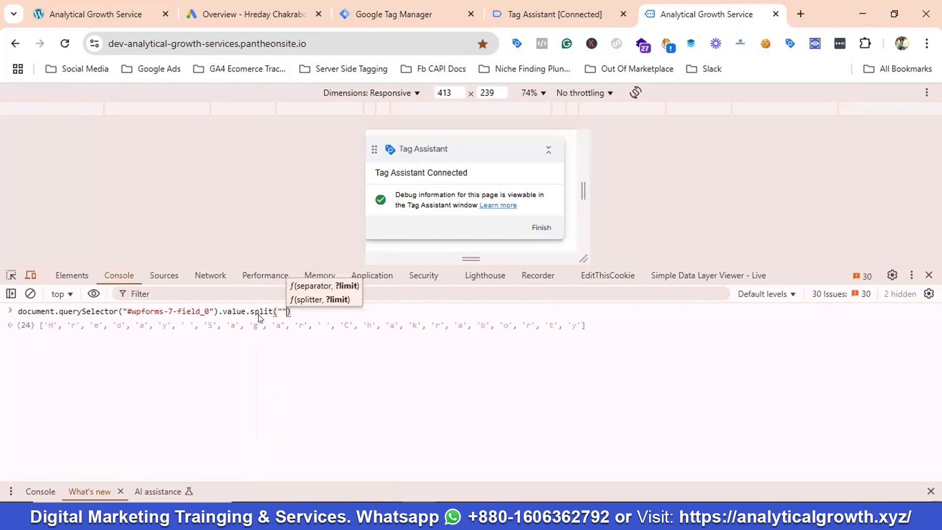
pyautogui.press('Left')
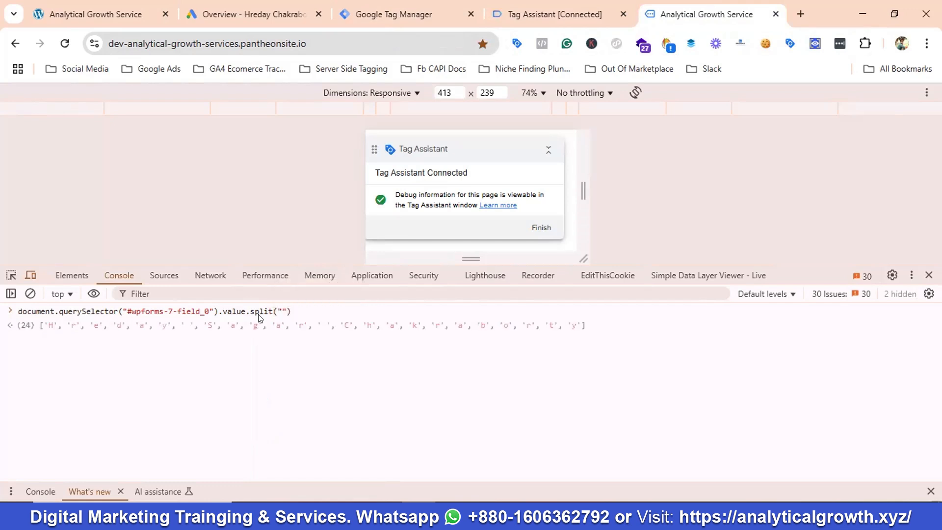
pyautogui.click(318, 307)
pyautogui.write('[]')
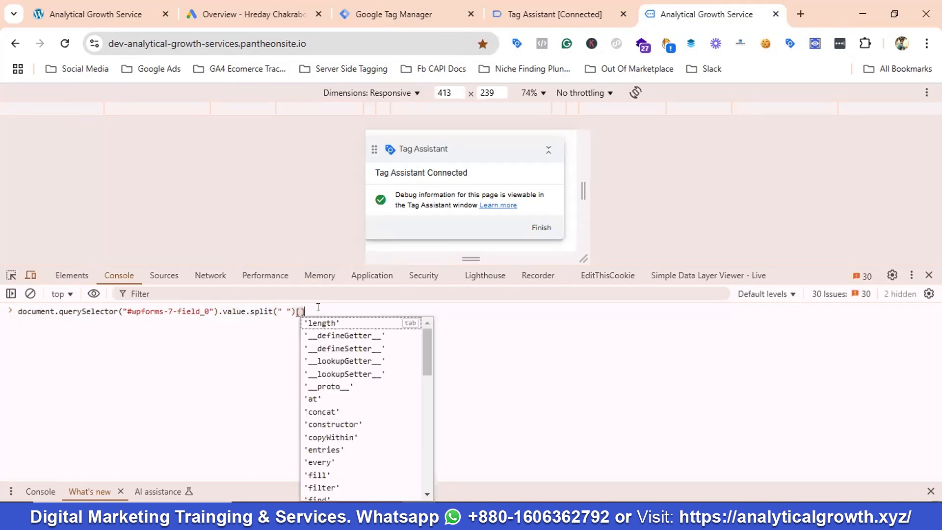
pyautogui.write('0')
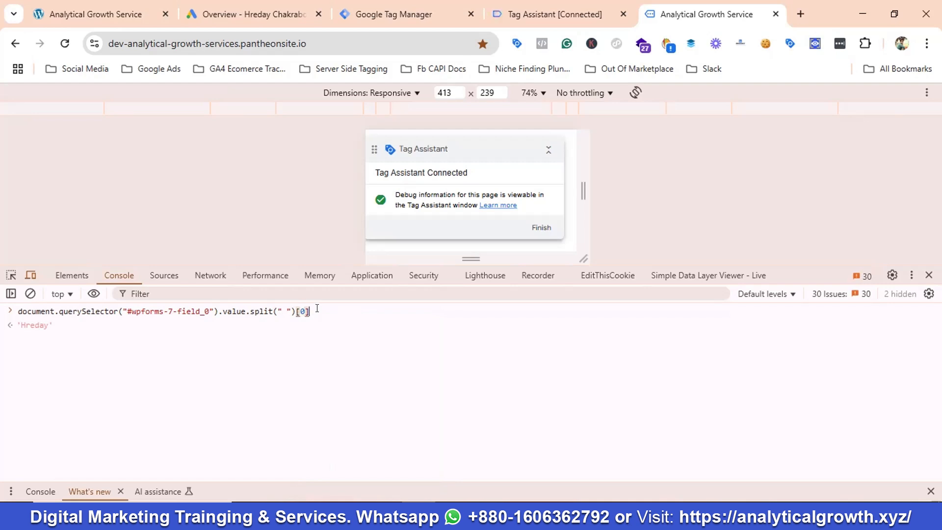
# Copy and run the first name expression, and paste it again with index [1] to extract the second part of the name
pyautogui.click(273, 311)
pyautogui.moveTo(253, 309); pyautogui.dragTo(22, 308)
pyautogui.rightClick(27, 308)
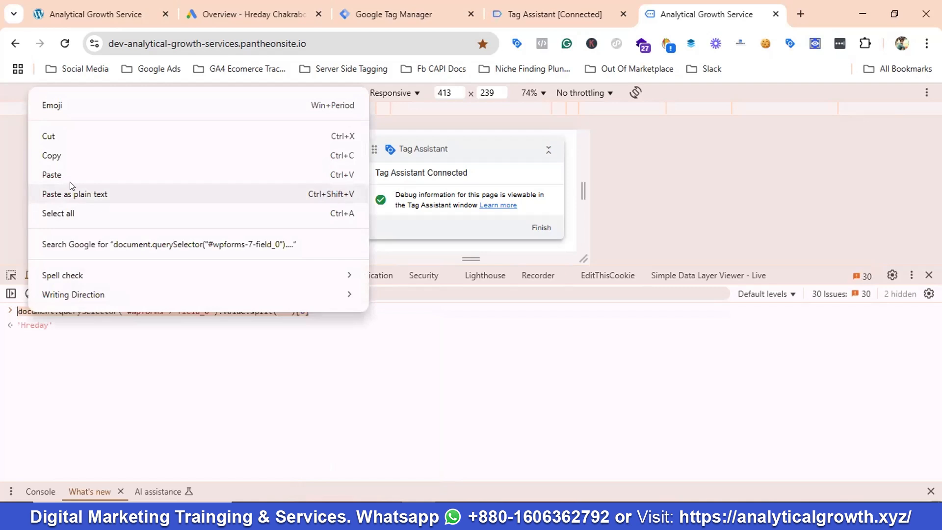
pyautogui.click(55, 152)
pyautogui.click(50, 339)
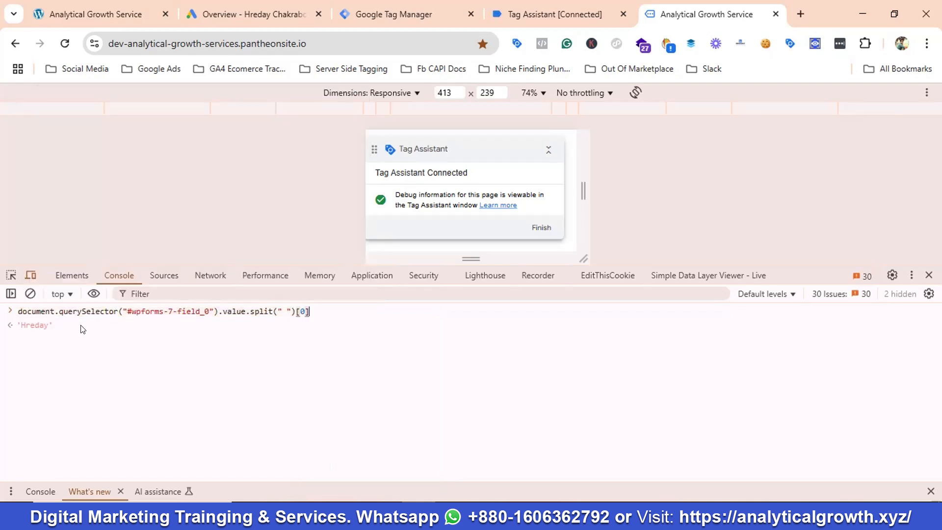
pyautogui.press('Return')
pyautogui.hotkey('ctrl', 'v')
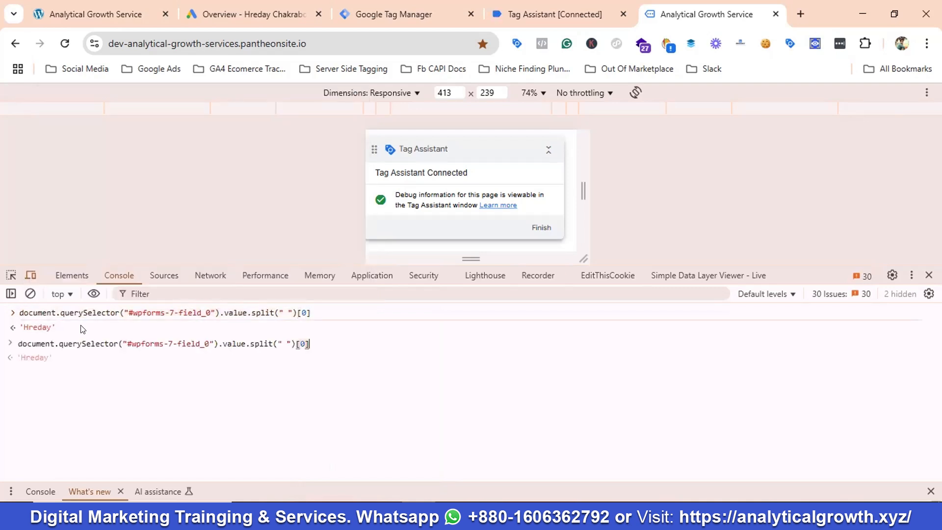
pyautogui.press('Left')
pyautogui.press('BackSpace')
pyautogui.write('1')
# Copy the executed document.querySelector("#wpforms-7-field_0").value.split(" ")[0] expression from the console
pyautogui.click(280, 313)
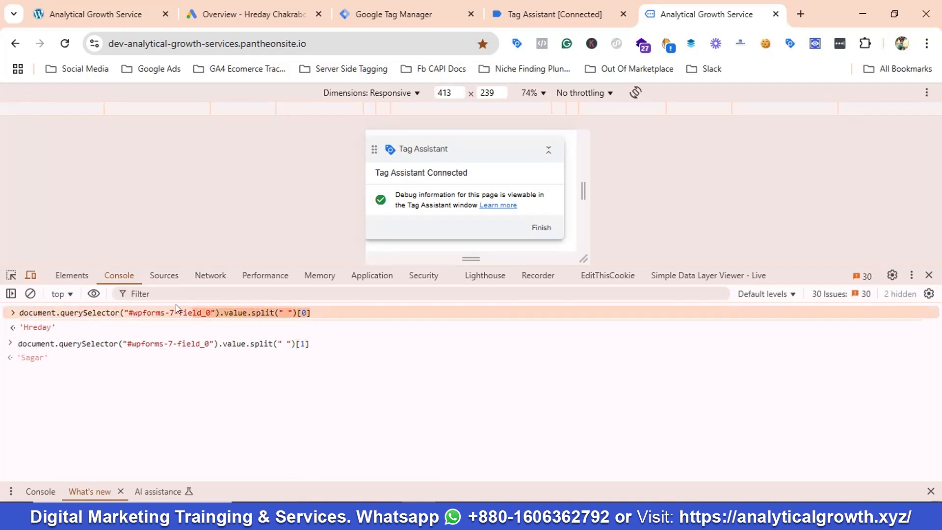
pyautogui.rightClick(26, 311)
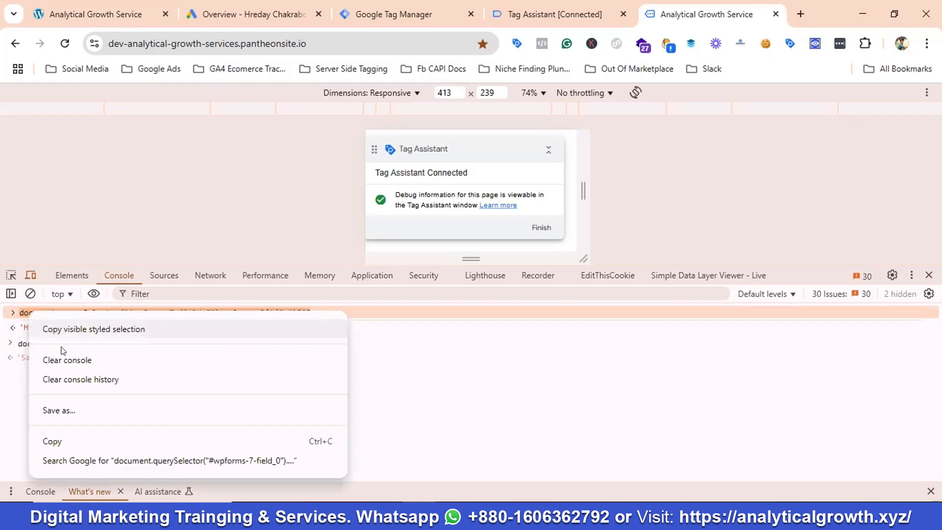
pyautogui.click(53, 440)
# Switch to Google Tag Manager and start a new user-defined variable named "Customer - First Name"
pyautogui.click(437, 5)
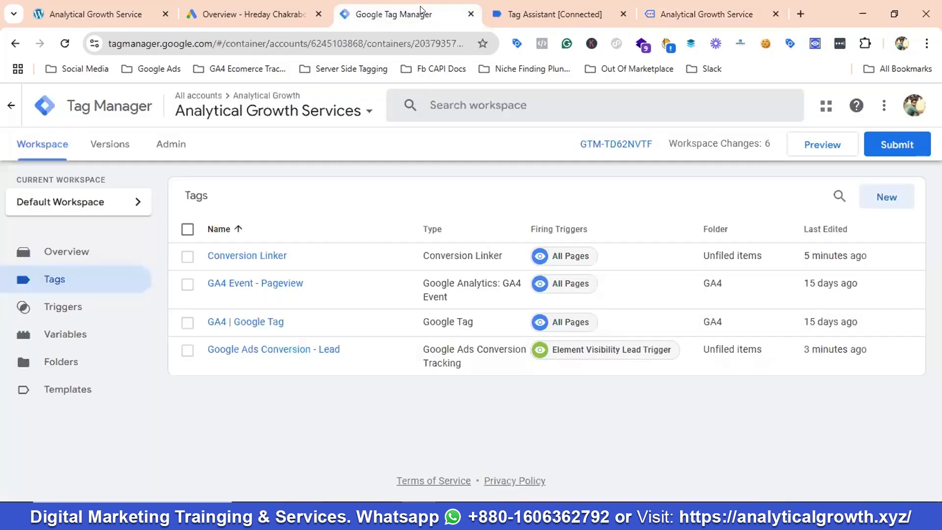
pyautogui.click(71, 336)
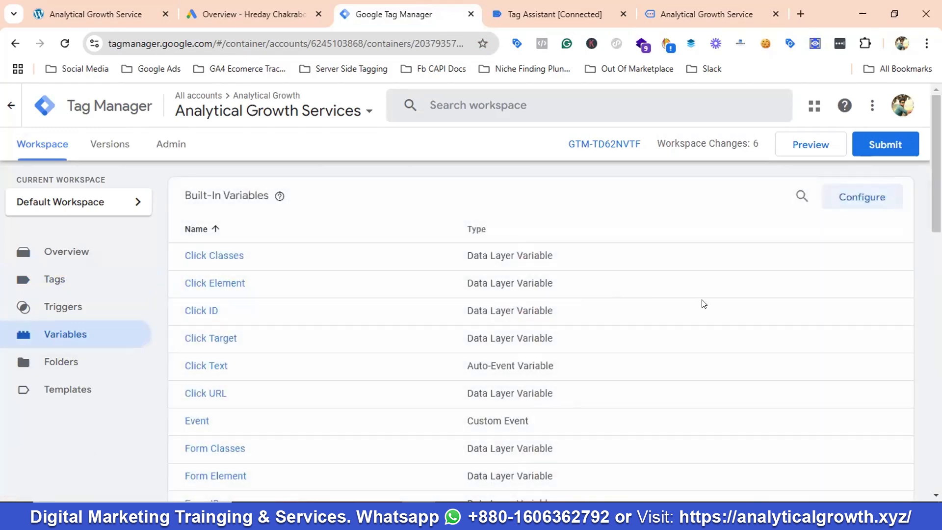
pyautogui.scroll(-4, 800, 313)
pyautogui.scroll(-12, 822, 314)
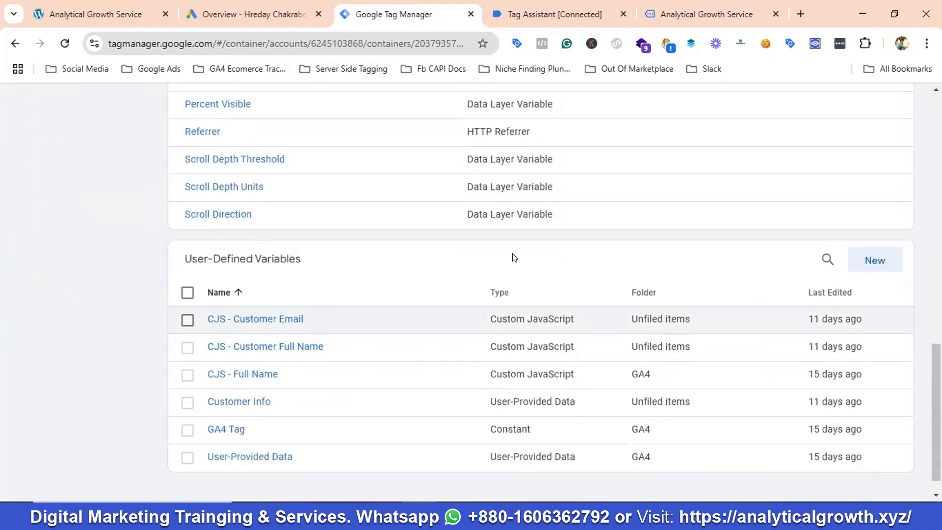
pyautogui.click(877, 260)
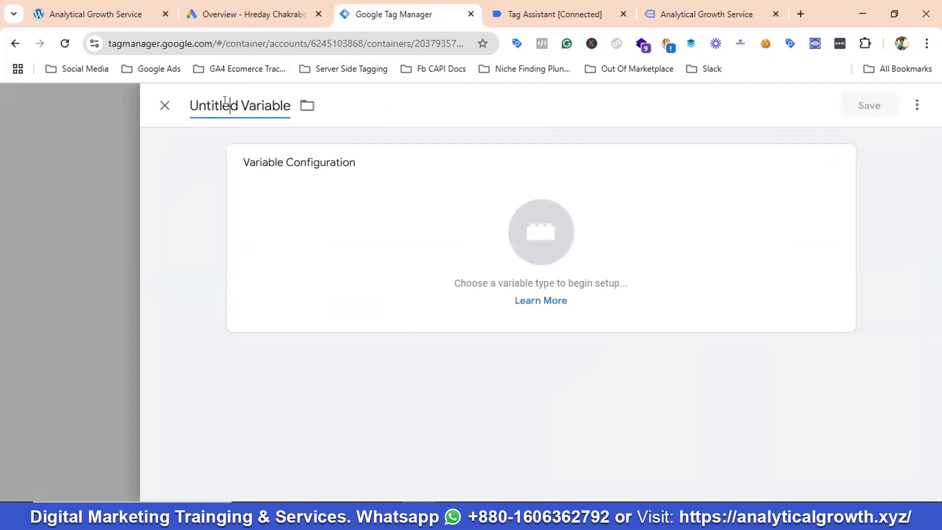
pyautogui.click(225, 105)
pyautogui.press('BackSpace')
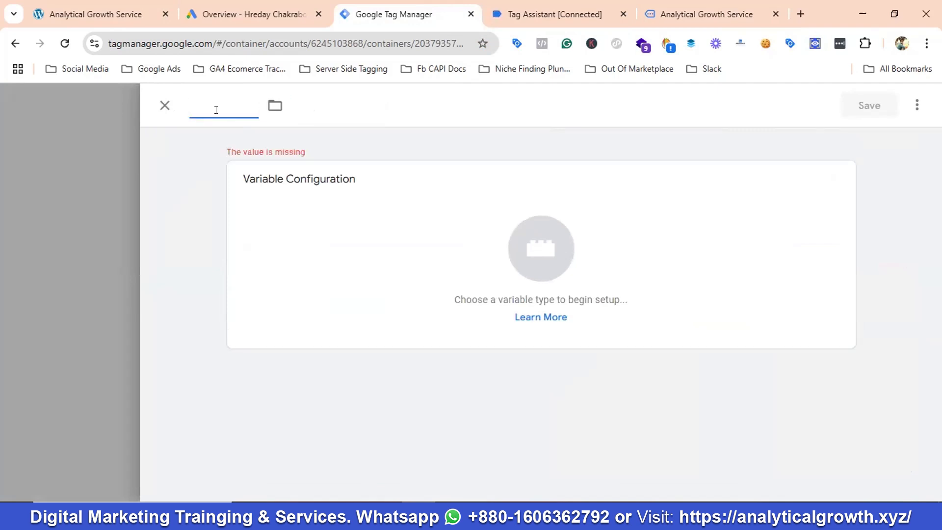
pyautogui.write('Cus')
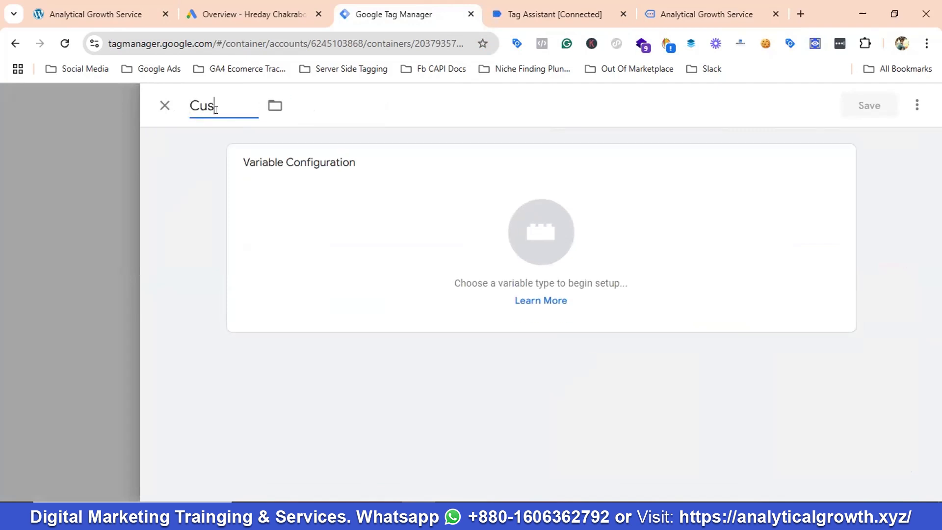
pyautogui.write('tomer - First Name')
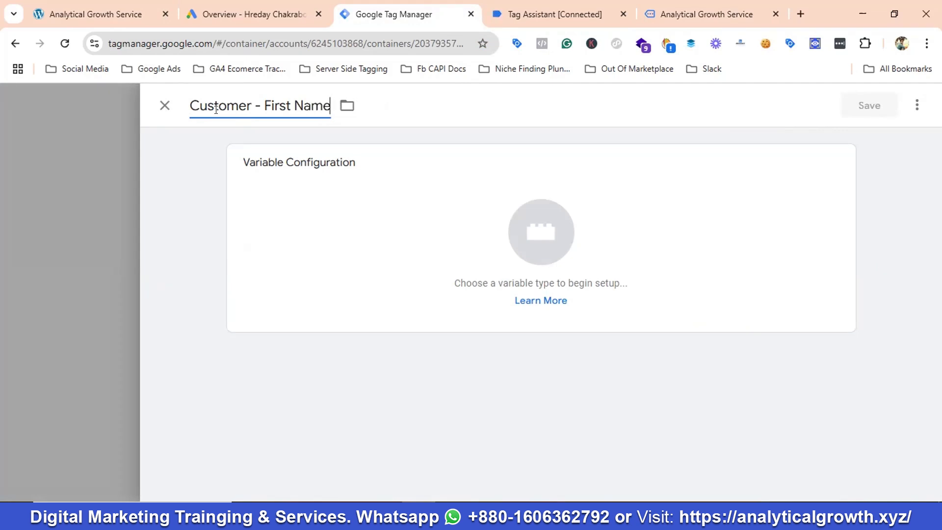
# Make the variable Custom JavaScript, with a function returning document.querySelector("#wpforms-7-field_0").value.split(" ")[0];, and save it
pyautogui.click(546, 229)
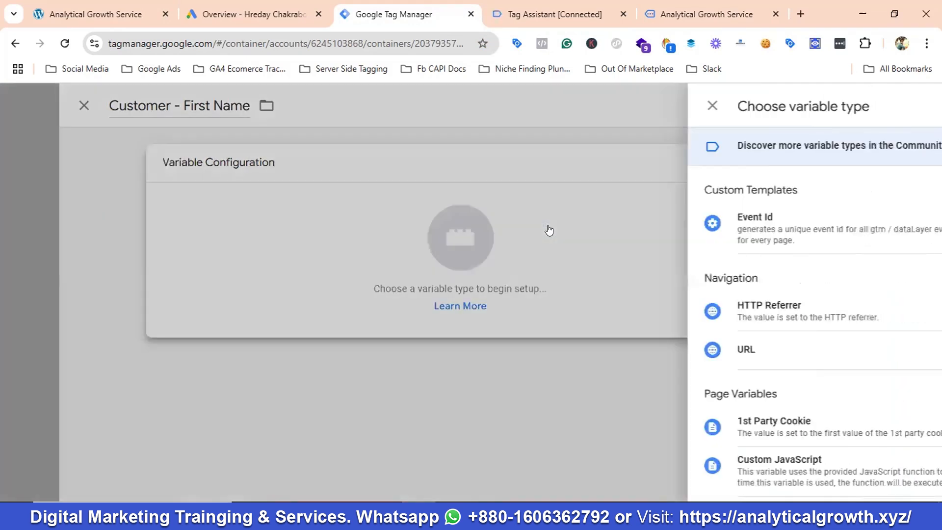
pyautogui.scroll(-3, 670, 251)
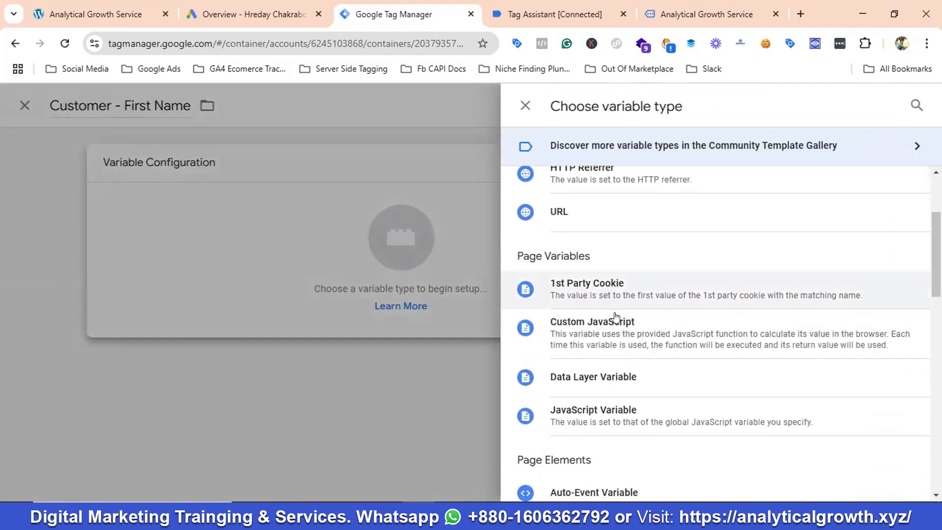
pyautogui.click(615, 317)
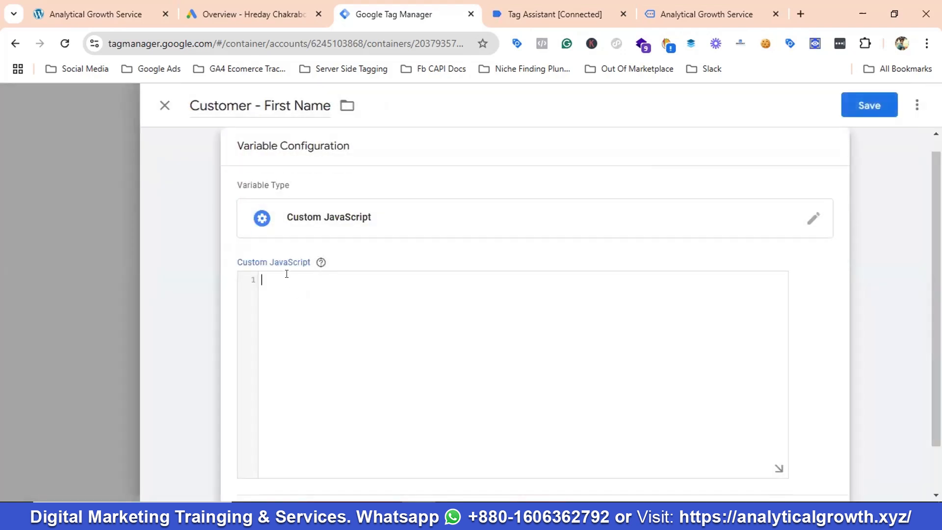
pyautogui.write('function(){')
pyautogui.press('Return')
pyautogui.press('Return')
pyautogui.press('Return')
pyautogui.click(294, 291)
pyautogui.write('return')
pyautogui.write('document.querySelector("#wpforms-7-field_0").value.split(" ")[0]')
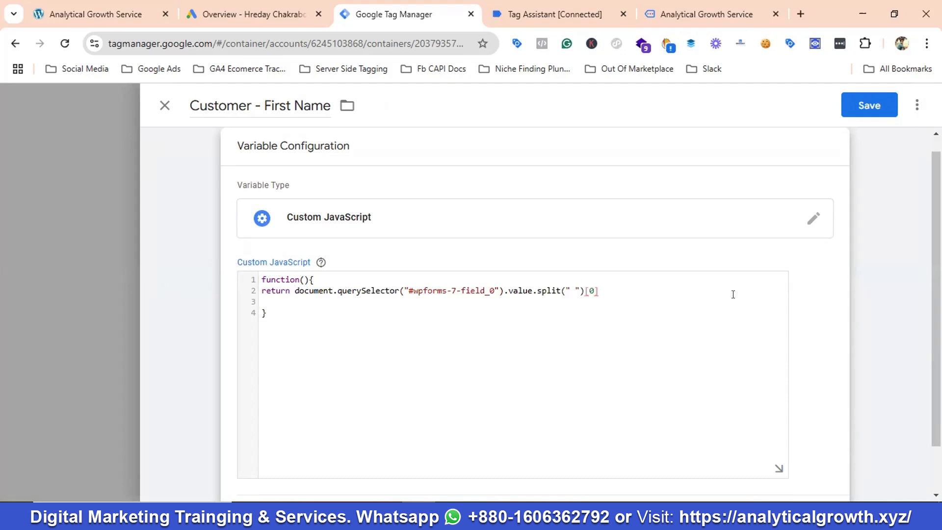
pyautogui.write(';')
pyautogui.click(879, 114)
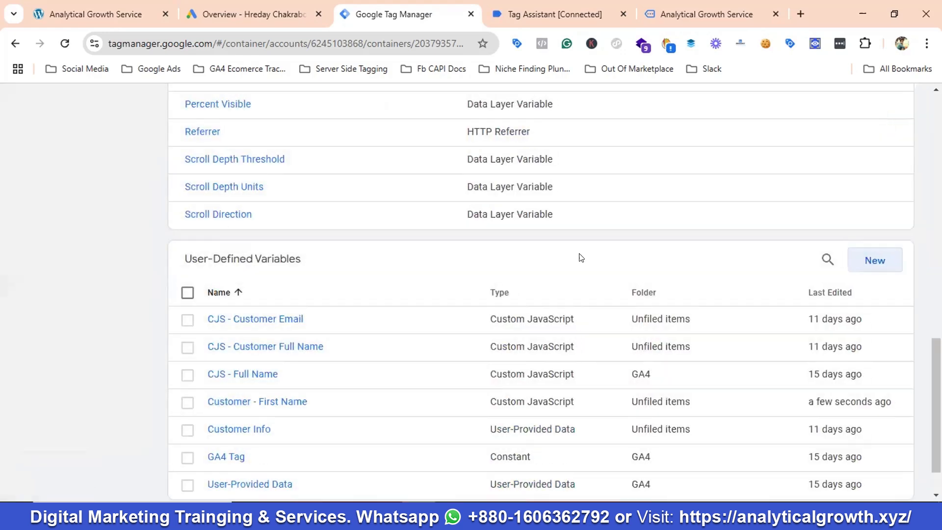
# Make a copy of the Customer - First Name variable and name it "Customer - Last Name"
pyautogui.click(228, 403)
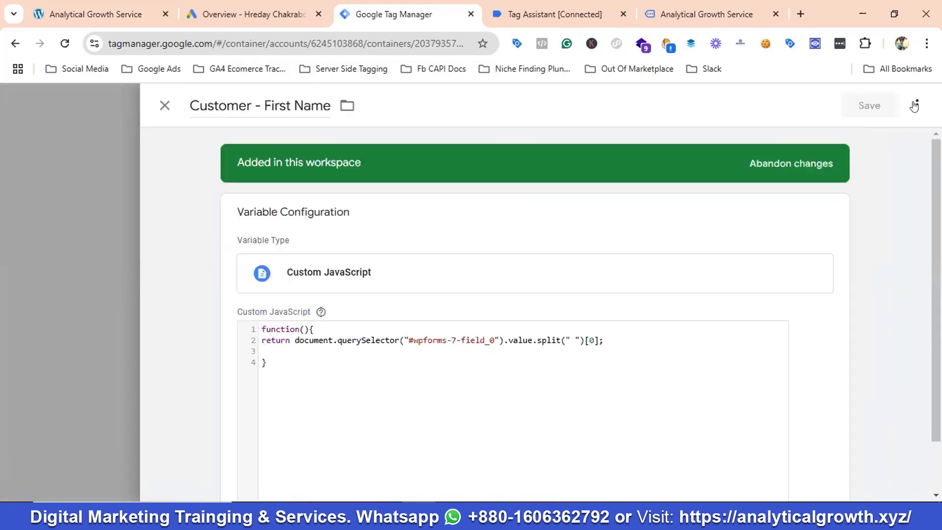
pyautogui.click(917, 105)
pyautogui.click(879, 133)
pyautogui.click(244, 105)
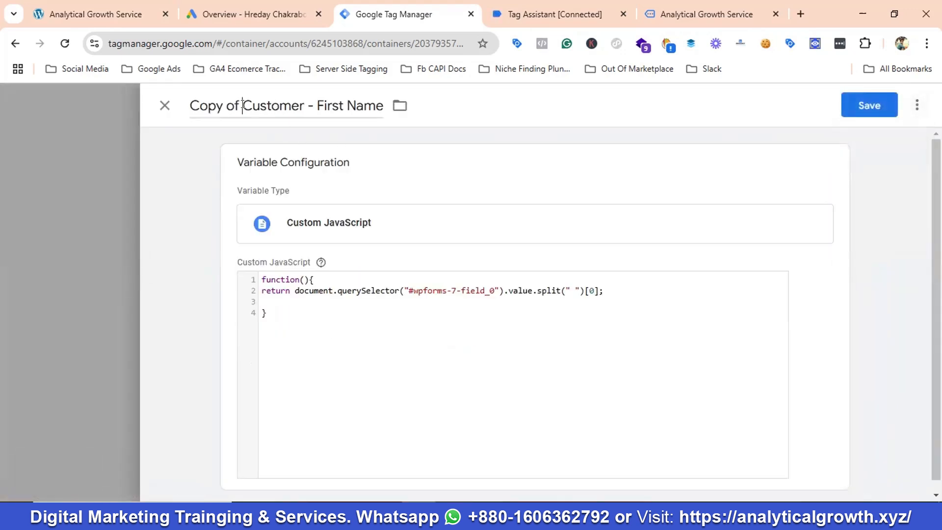
pyautogui.press('BackSpace')
pyautogui.press('BackSpace')
pyautogui.press('BackSpace')
pyautogui.press('BackSpace')
pyautogui.press('BackSpace')
pyautogui.press('BackSpace')
pyautogui.press('BackSpace')
pyautogui.press('BackSpace')
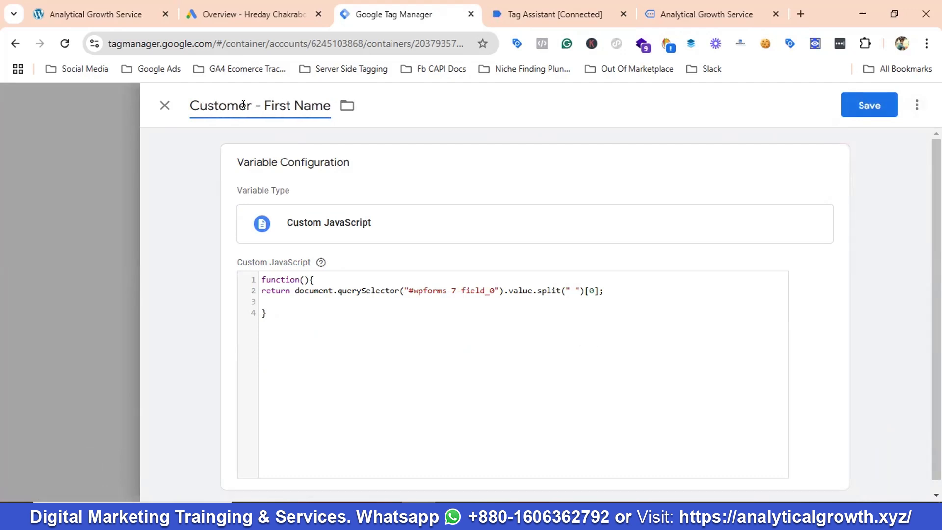
pyautogui.click(293, 106)
pyautogui.press('BackSpace')
pyautogui.press('BackSpace')
pyautogui.press('BackSpace')
pyautogui.press('BackSpace')
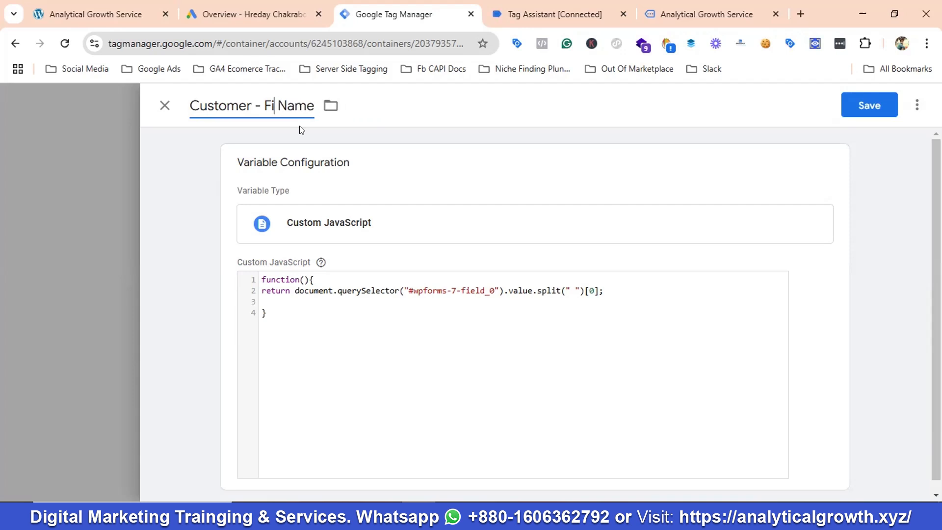
pyautogui.press('BackSpace')
pyautogui.write('Last')
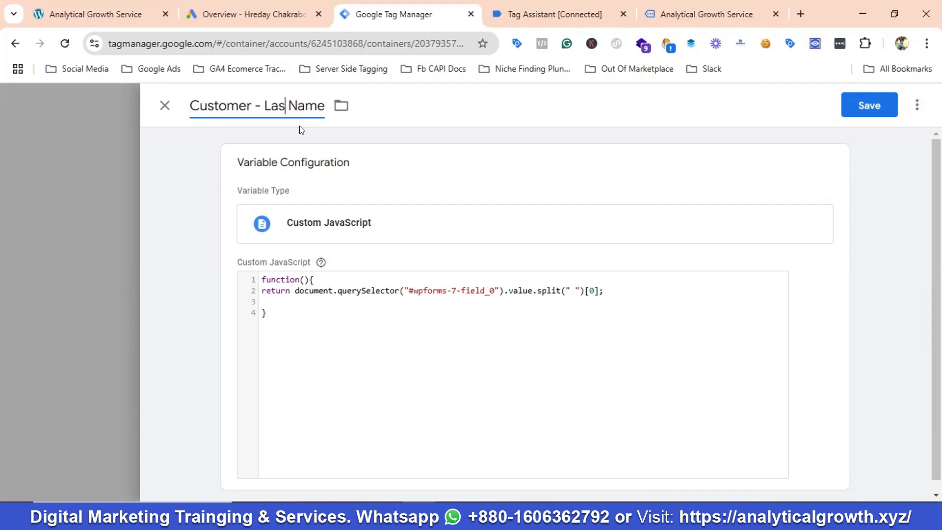
# Set the split index in the Customer - Last Name code to 1 and save the variable
pyautogui.click(307, 297)
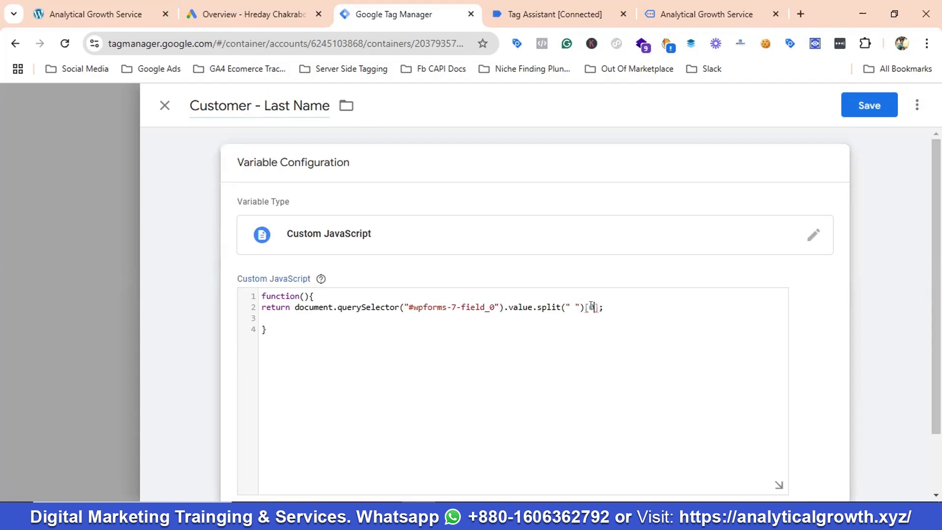
pyautogui.press('BackSpace')
pyautogui.write('1')
pyautogui.click(866, 102)
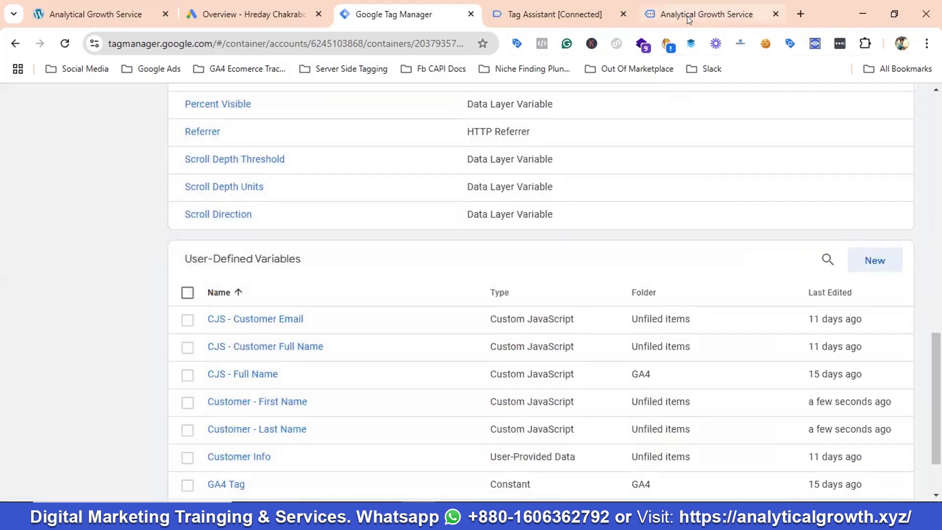
# Switch to the test website, inspect the estimate form's email field, and copy its input element's JS path
pyautogui.click(689, 15)
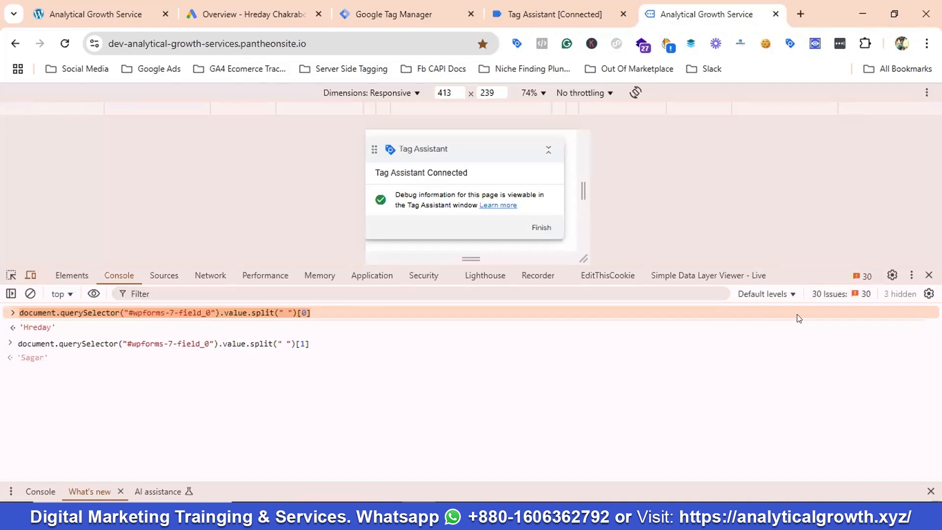
pyautogui.click(929, 274)
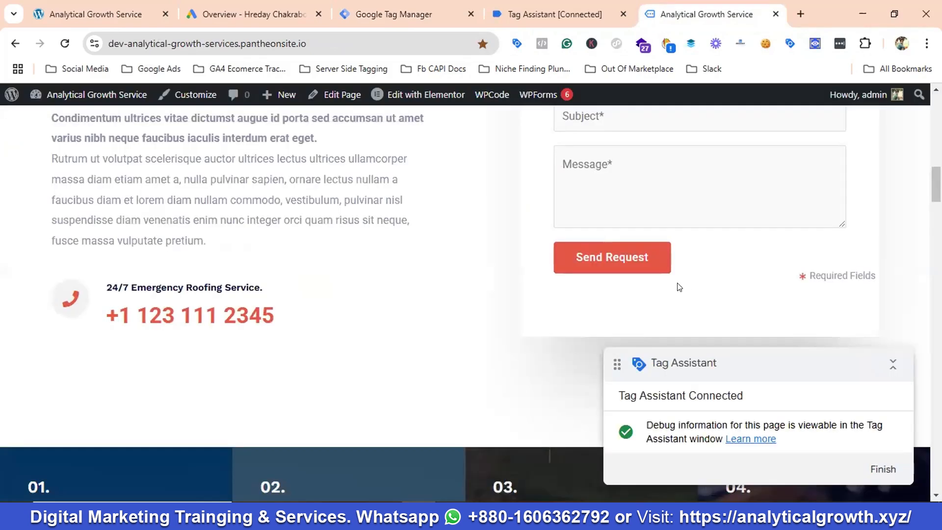
pyautogui.scroll(4, 667, 264)
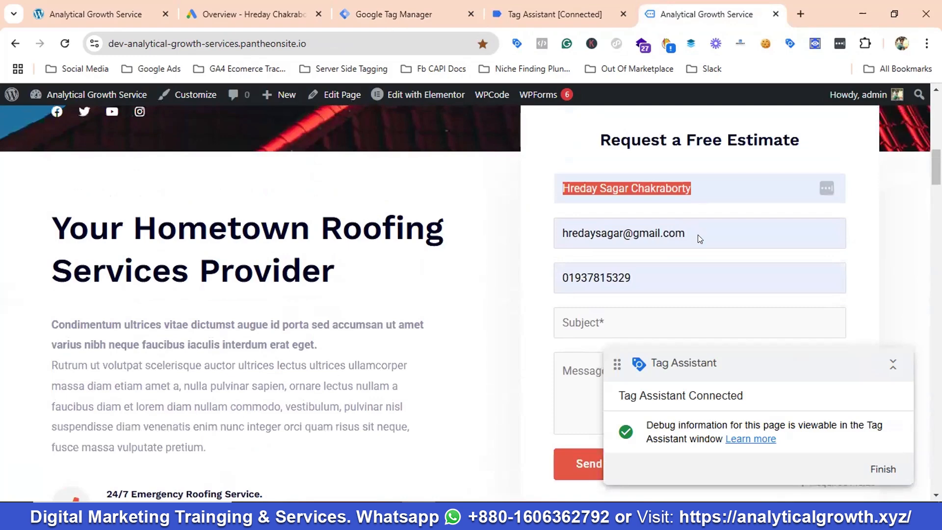
pyautogui.moveTo(700, 239); pyautogui.dragTo(558, 232)
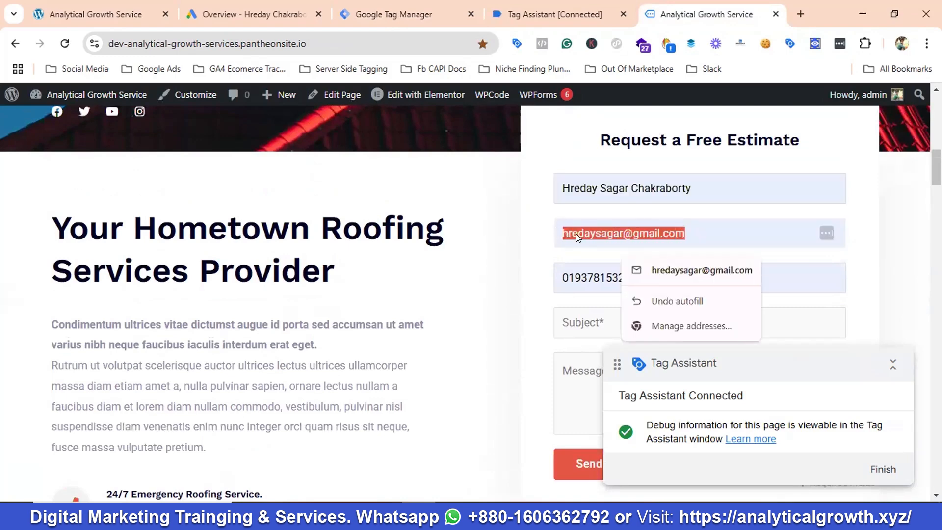
pyautogui.rightClick(577, 235)
pyautogui.click(478, 404)
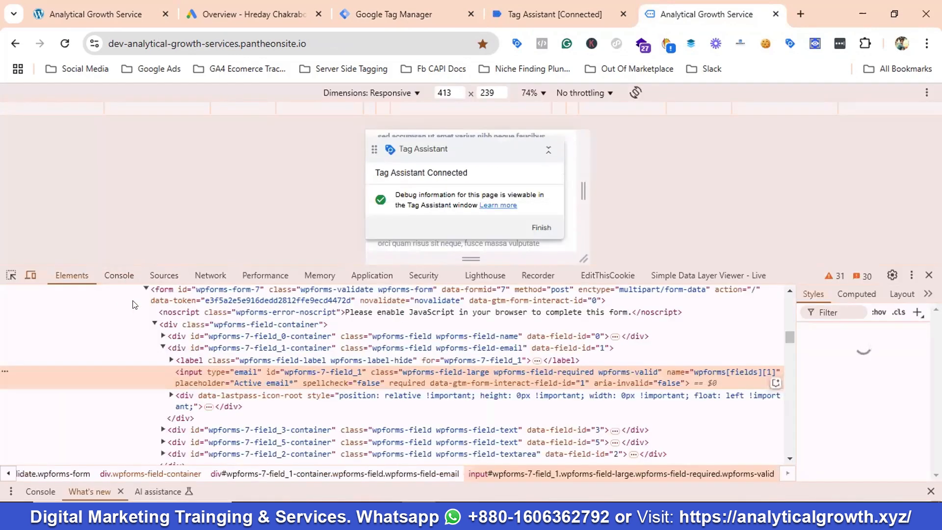
pyautogui.rightClick(191, 372)
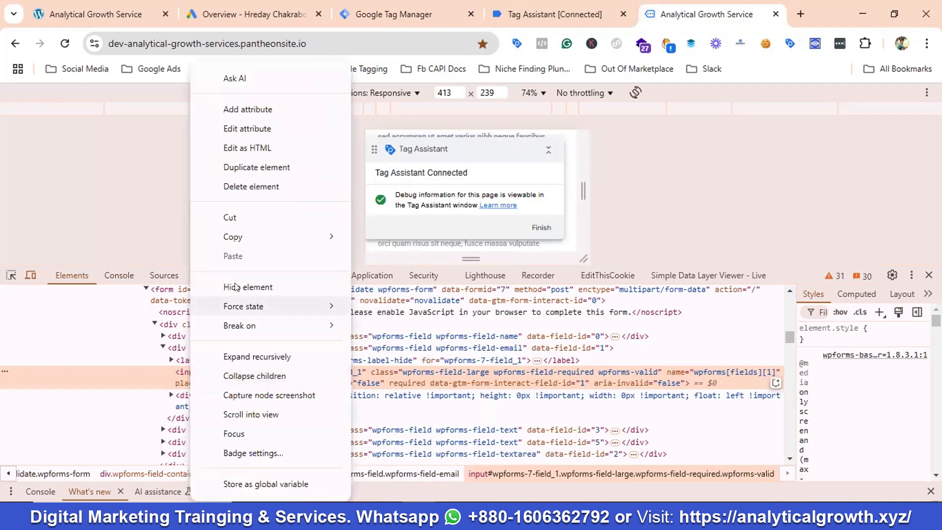
pyautogui.moveTo(256, 237)
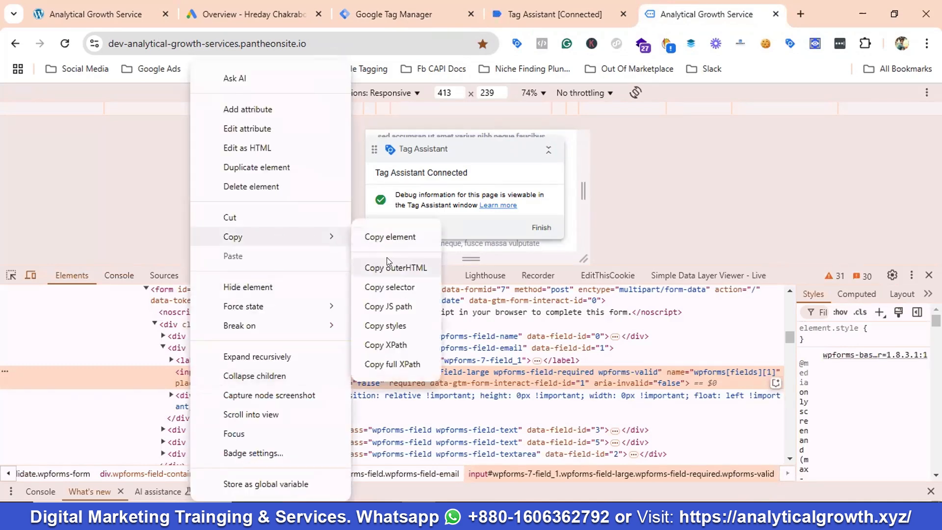
pyautogui.click(393, 307)
# Clear the console and enter document.querySelector("#wpforms-7-field_1").value to read the email field's value
pyautogui.click(120, 275)
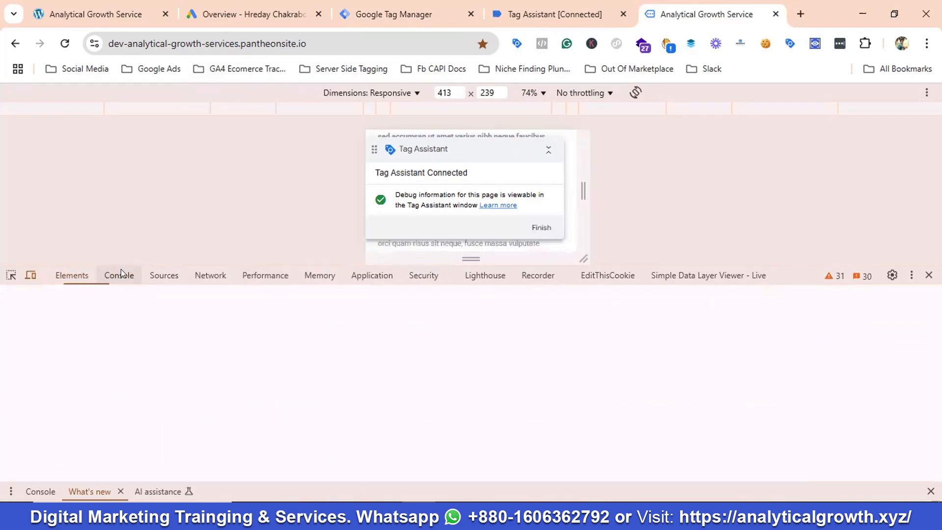
pyautogui.click(31, 293)
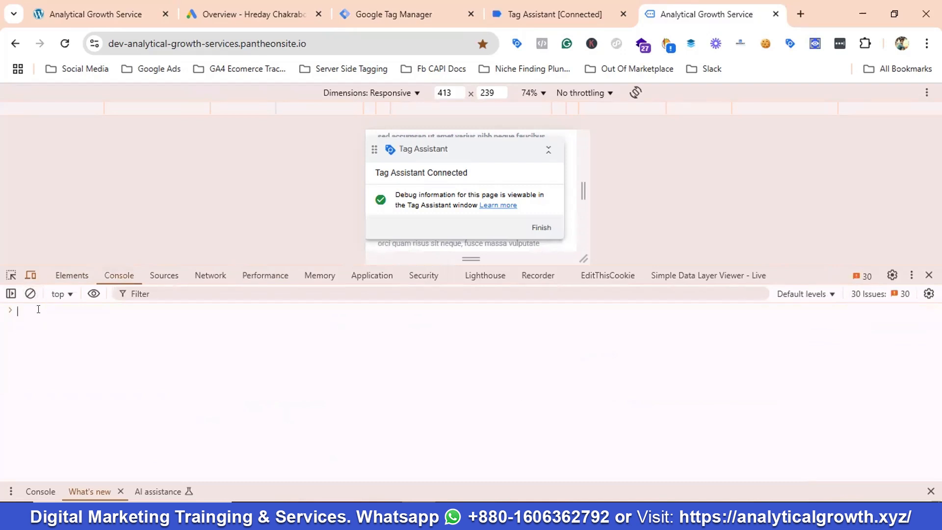
pyautogui.hotkey('ctrl', 'v')
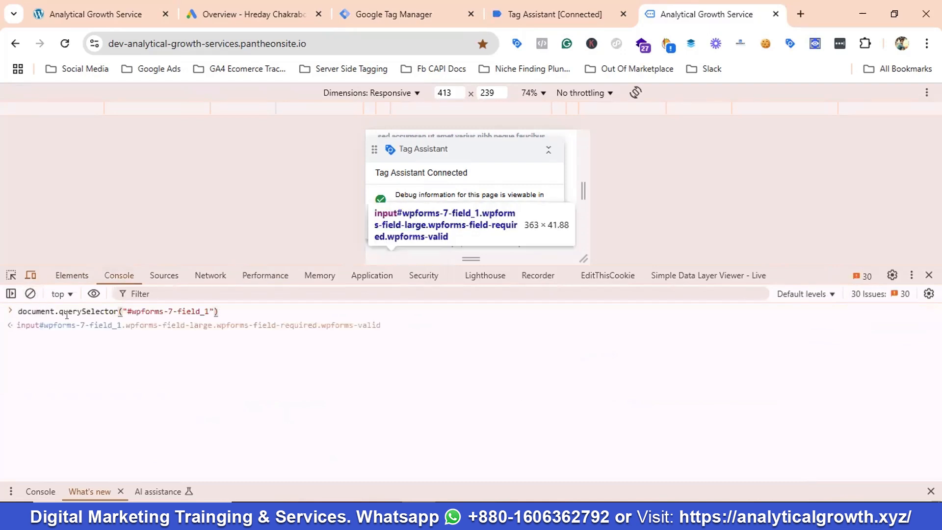
pyautogui.write('.value')
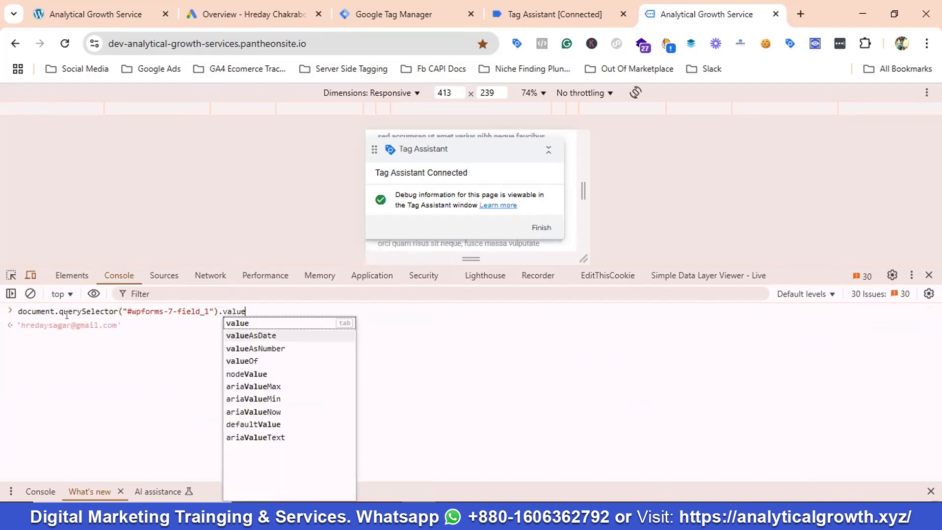
pyautogui.press('Escape')
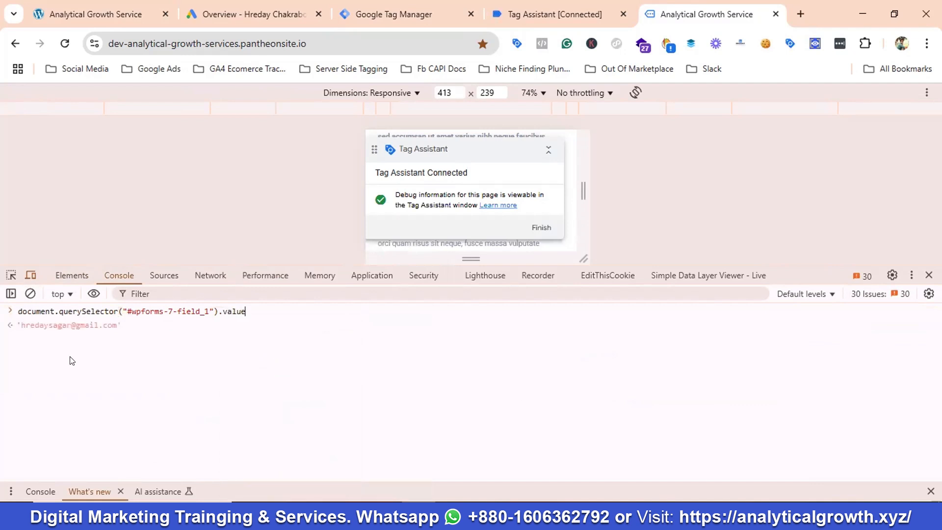
# Copy the email expression from the console and return to the user-defined variables in Google Tag Manager
pyautogui.moveTo(252, 305); pyautogui.dragTo(18, 303)
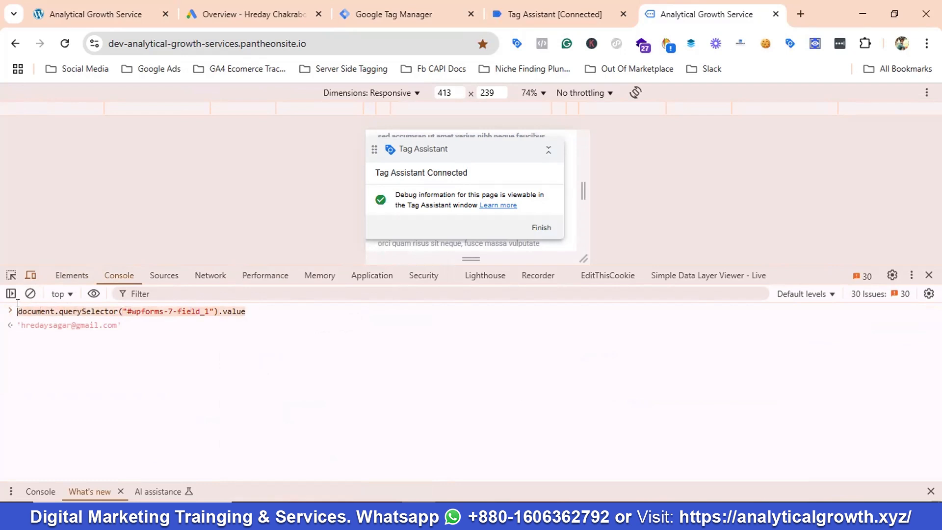
pyautogui.rightClick(28, 307)
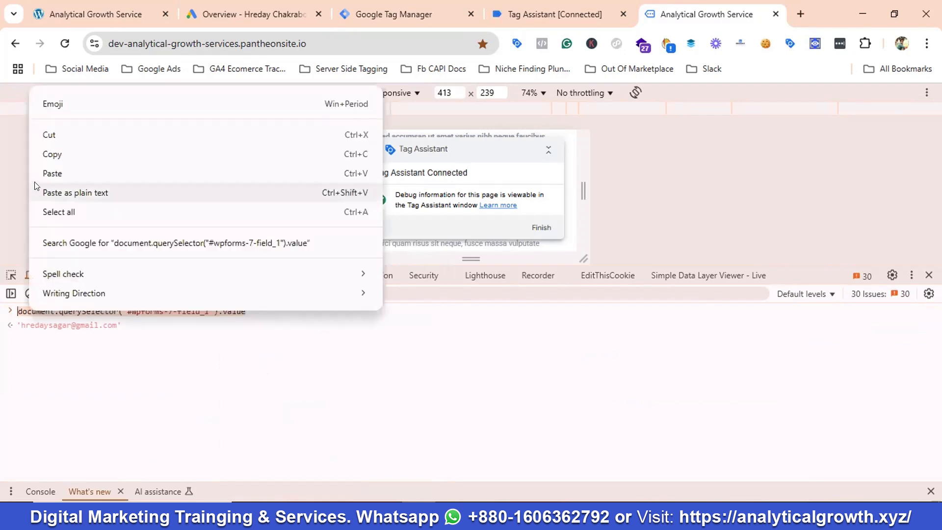
pyautogui.click(51, 156)
pyautogui.click(385, 16)
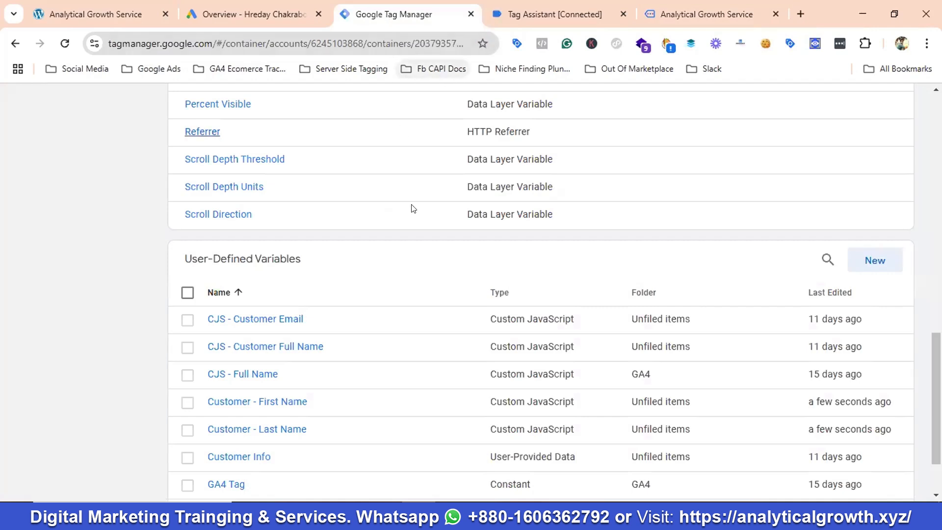
pyautogui.scroll(-2, 339, 275)
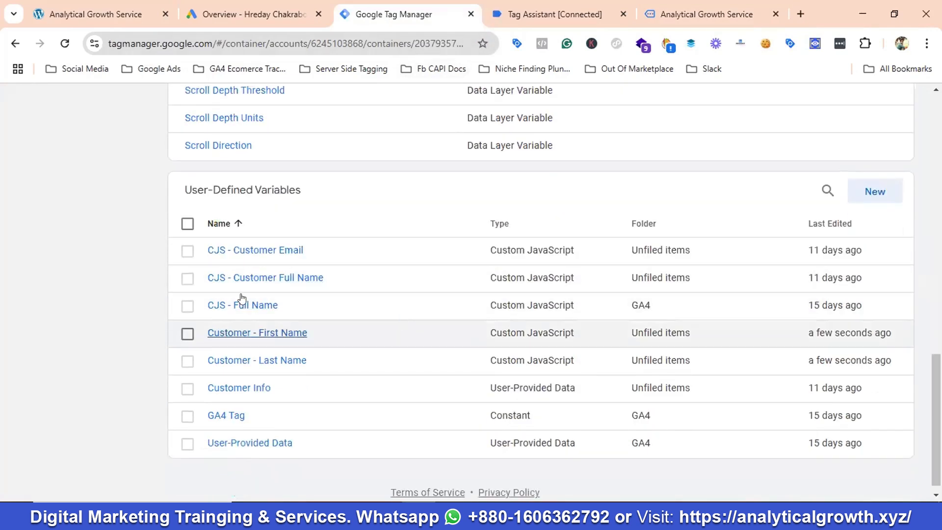
# Duplicate the Customer - Last Name variable and name the copy Customer - Email
pyautogui.scroll(-1, 358, 292)
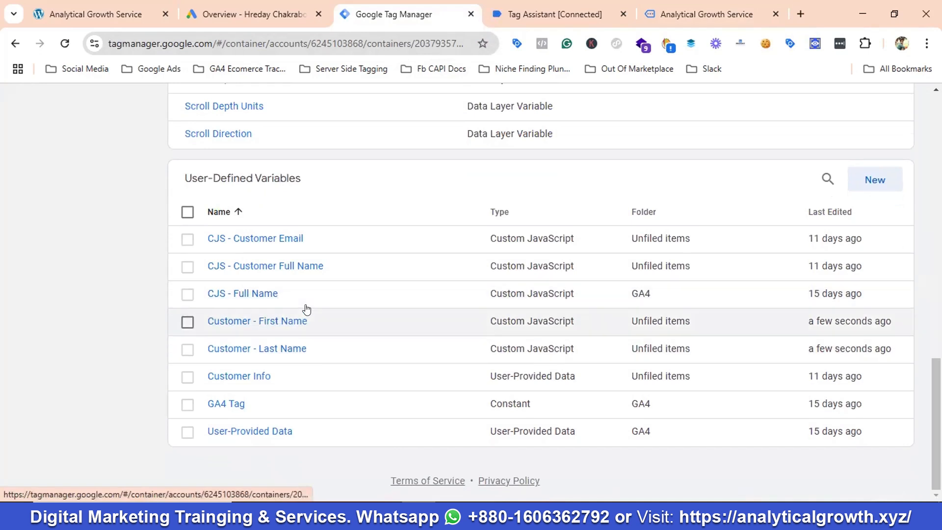
pyautogui.click(301, 348)
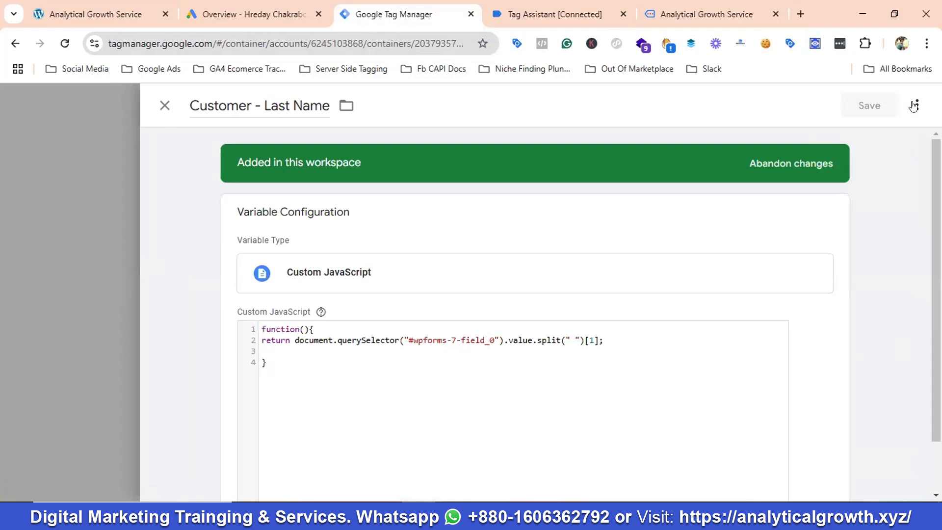
pyautogui.click(915, 105)
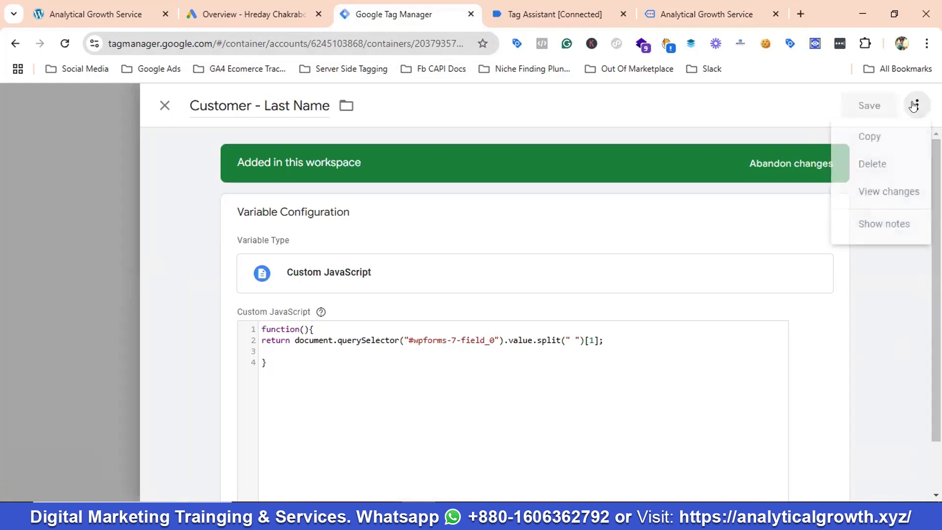
pyautogui.click(877, 136)
pyautogui.click(241, 104)
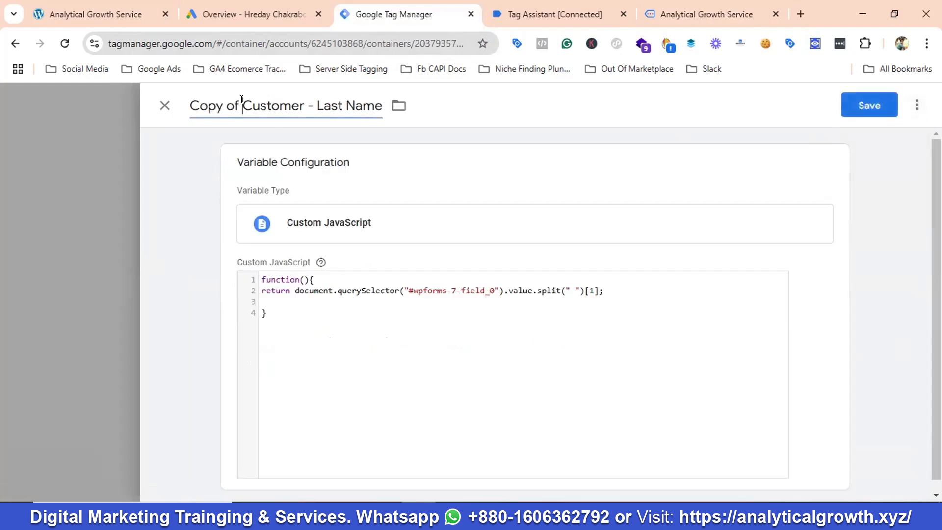
pyautogui.press('BackSpace')
pyautogui.press('BackSpace')
pyautogui.press('BackSpace')
pyautogui.press('BackSpace')
pyautogui.press('BackSpace')
pyautogui.press('BackSpace')
pyautogui.press('BackSpace')
pyautogui.press('BackSpace')
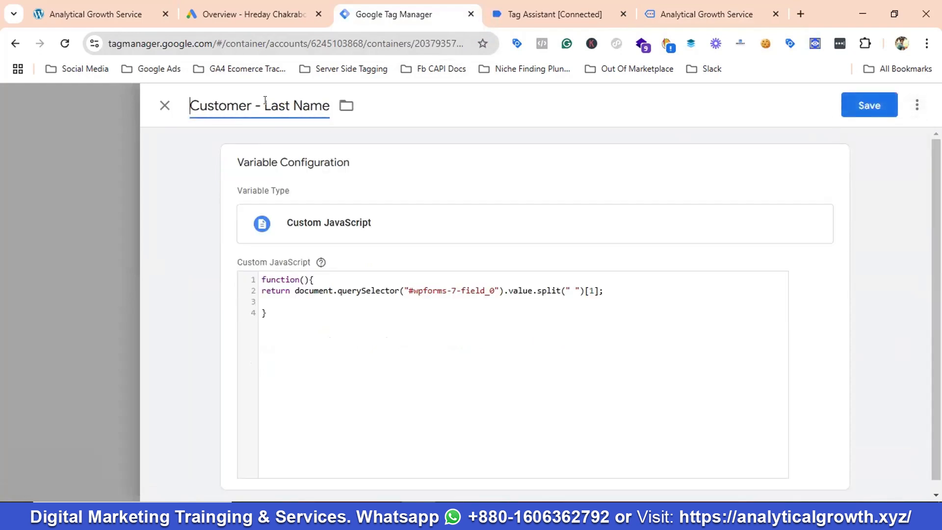
pyautogui.moveTo(265, 101); pyautogui.dragTo(326, 97)
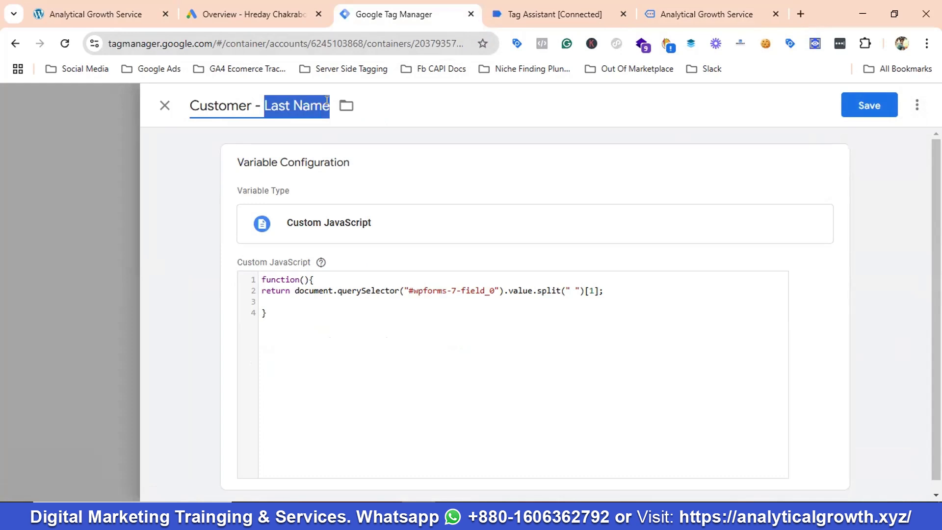
pyautogui.press('BackSpace')
pyautogui.write('Email')
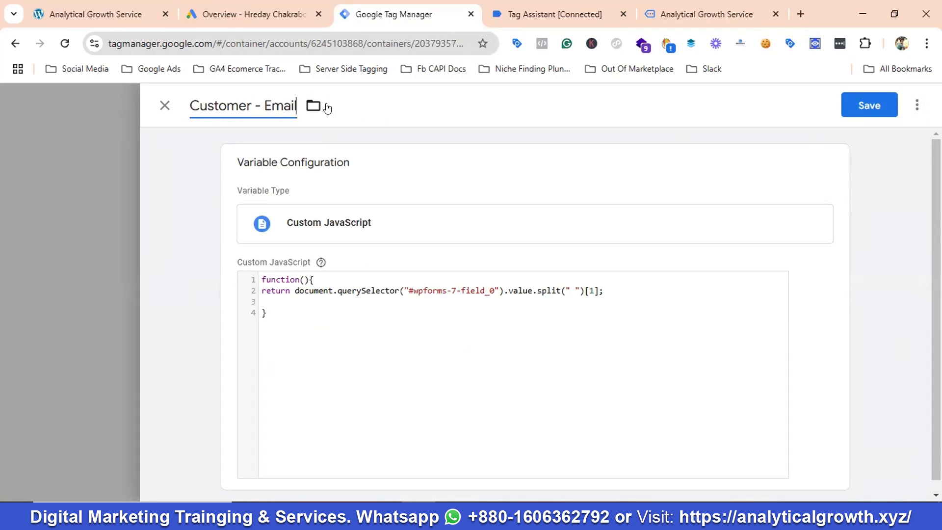
# Replace the returned expression in Customer - Email with document.querySelector("#wpforms-7-field_1").value and save the variable
pyautogui.click(393, 282)
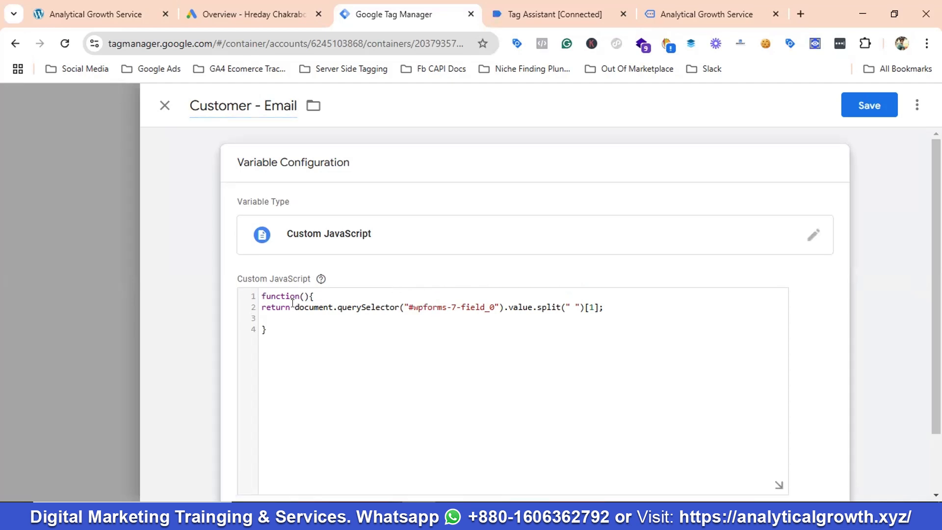
pyautogui.moveTo(293, 303); pyautogui.dragTo(593, 306)
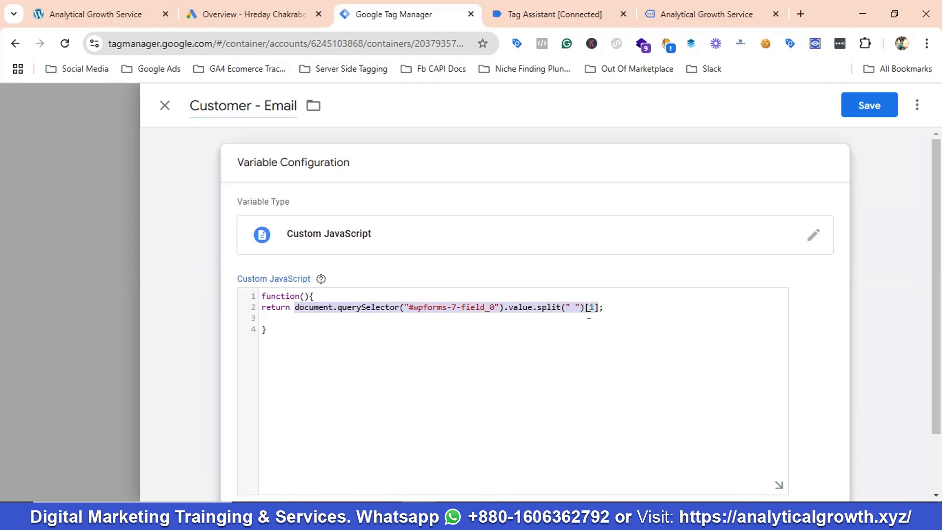
pyautogui.hotkey('ctrl', 'v')
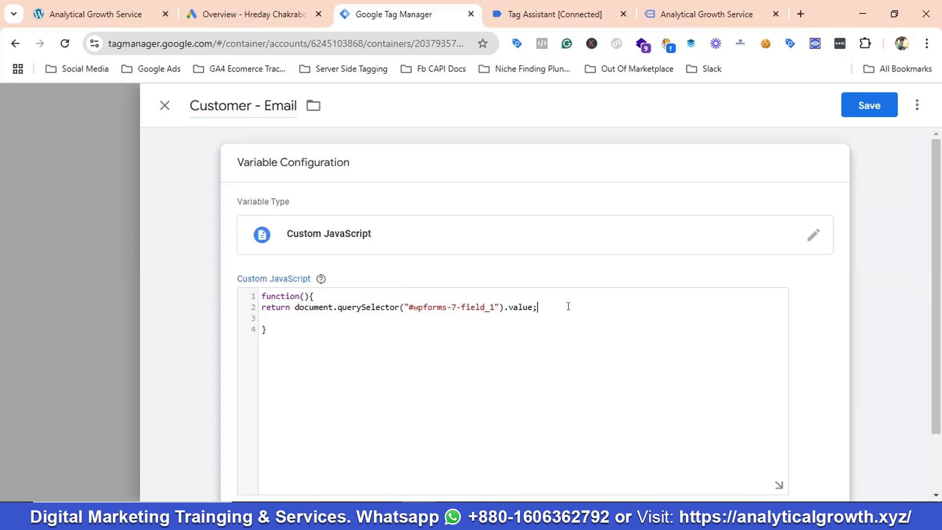
pyautogui.click(881, 103)
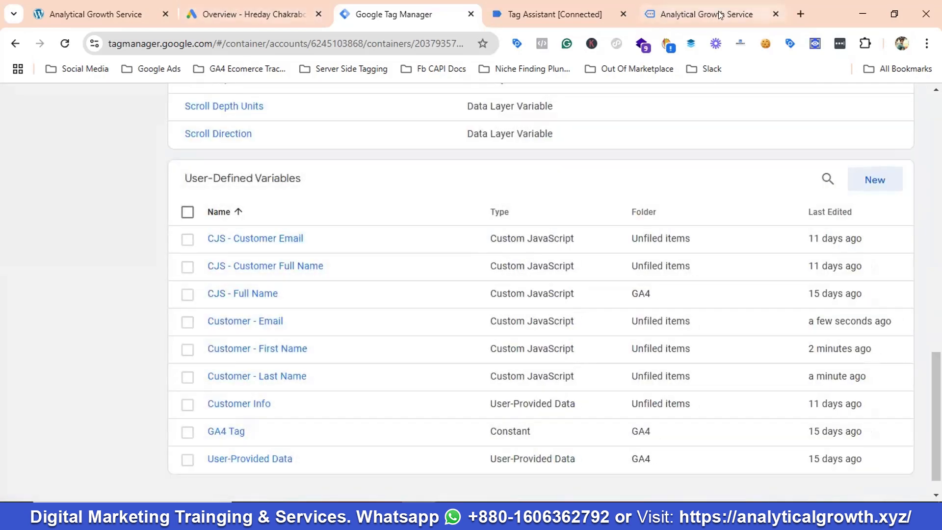
# Switch to the test website, inspect the estimate form's phone number field, and copy its input element's JS path
pyautogui.click(720, 15)
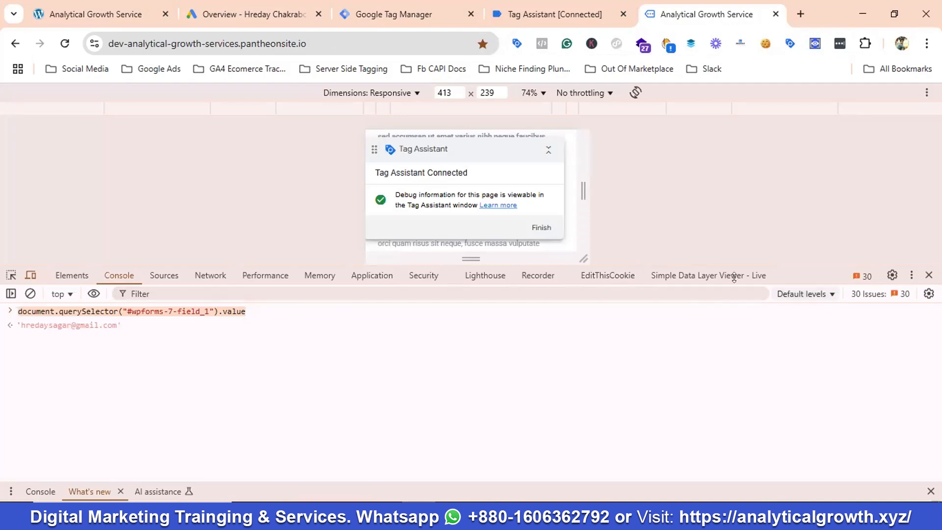
pyautogui.click(929, 274)
pyautogui.scroll(4, 580, 247)
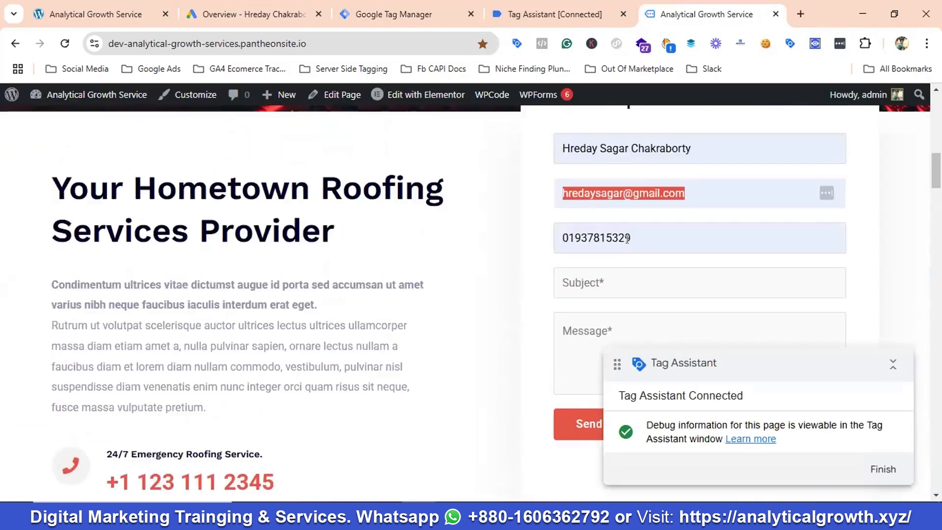
pyautogui.moveTo(638, 246); pyautogui.dragTo(559, 237)
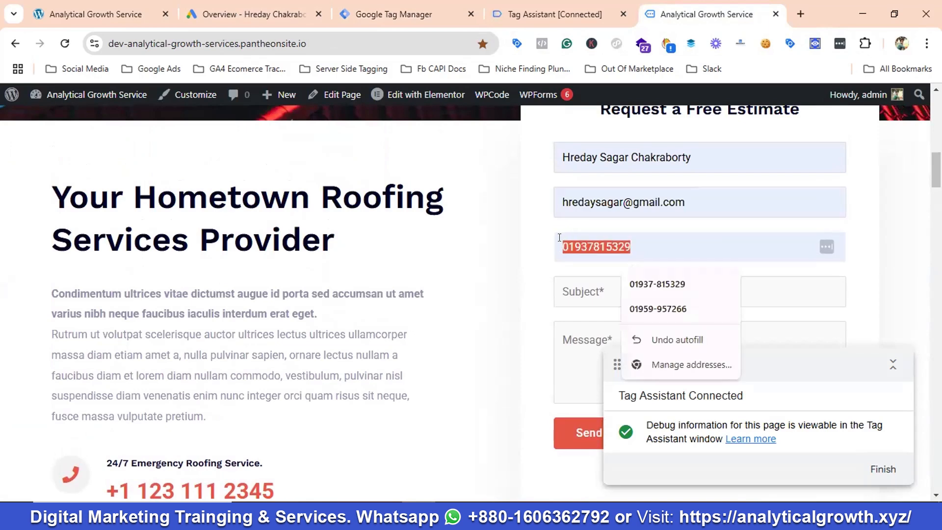
pyautogui.rightClick(589, 244)
pyautogui.press('Escape')
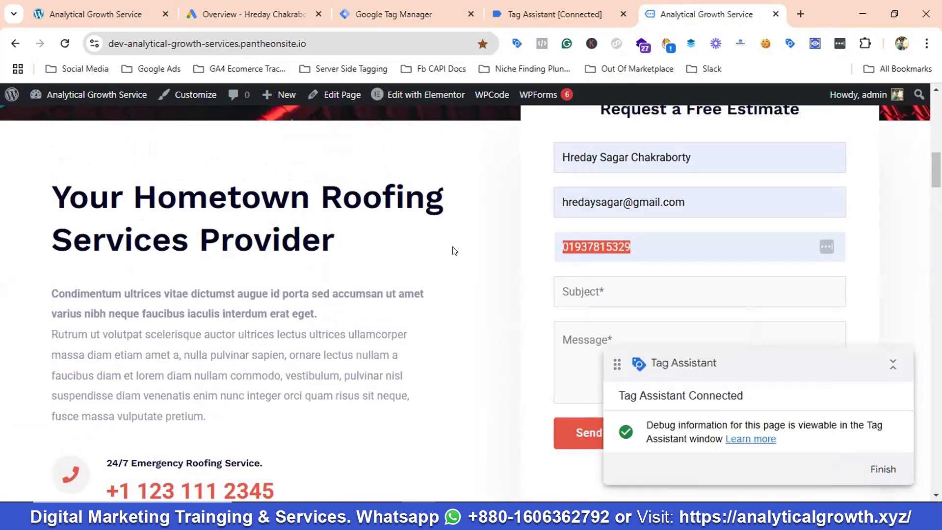
pyautogui.hotkey('ctrl', 'shift', 'i')
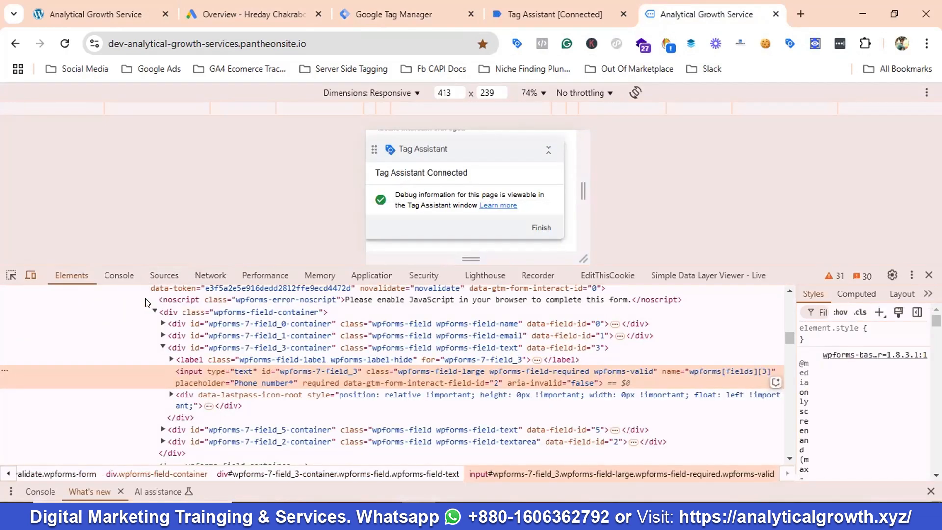
pyautogui.rightClick(183, 372)
pyautogui.moveTo(305, 238)
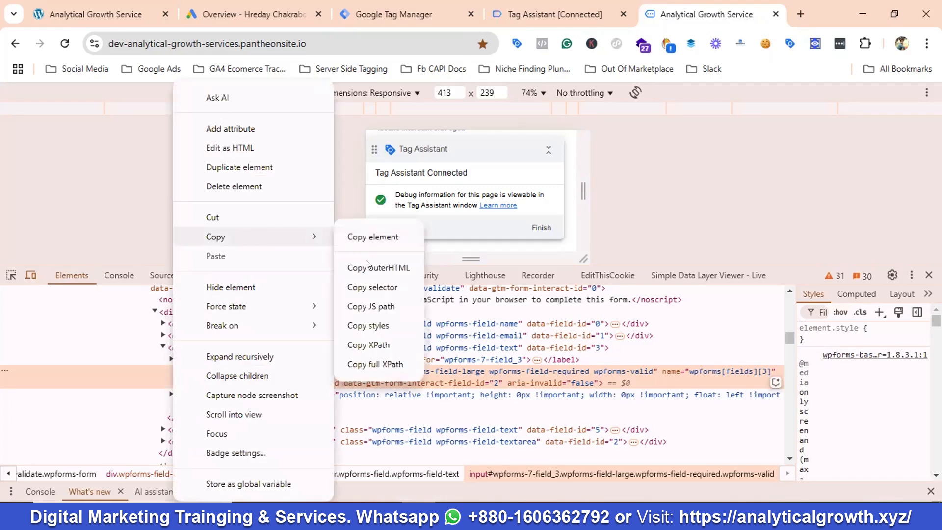
pyautogui.click(378, 306)
# Clear the console and enter document.querySelector("#wpforms-7-field_3").value to read the phone number field's value
pyautogui.click(122, 276)
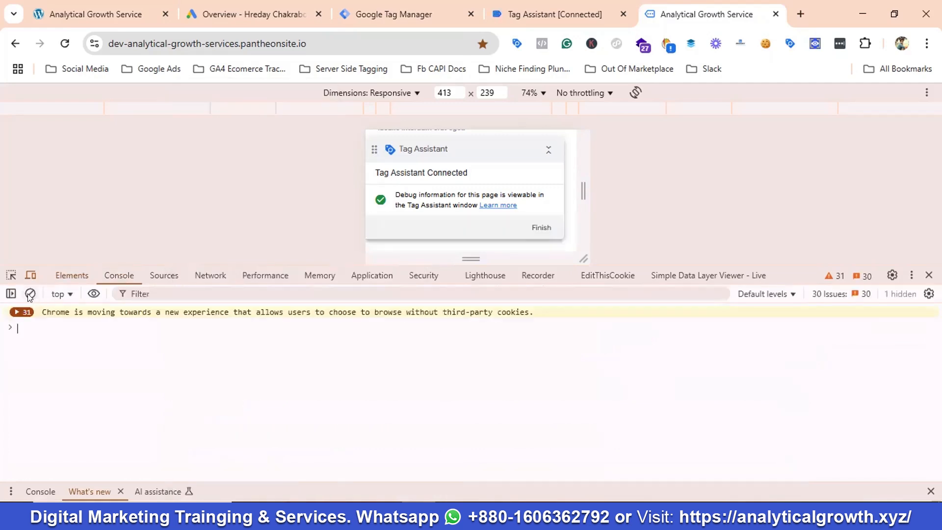
pyautogui.click(29, 294)
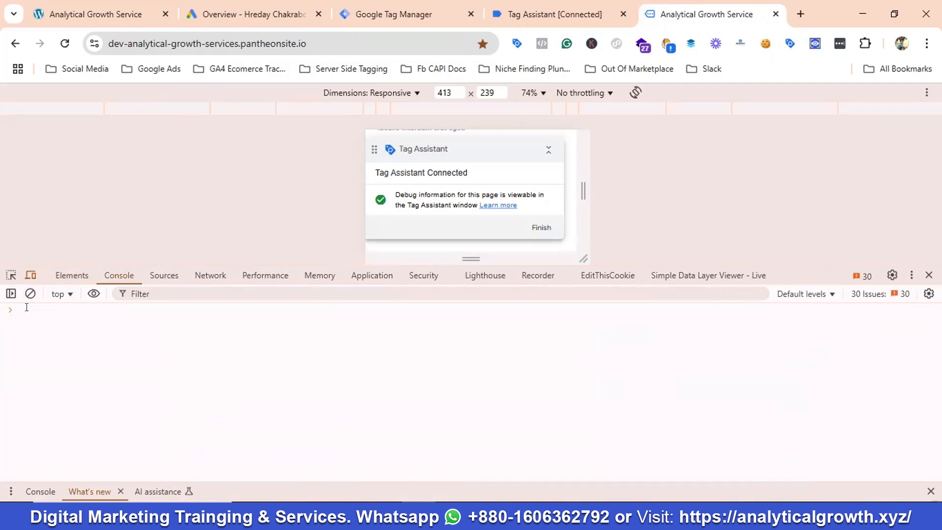
pyautogui.click(26, 308)
pyautogui.write('document.querySelector("#wpforms-7-field_3")')
pyautogui.write('.value')
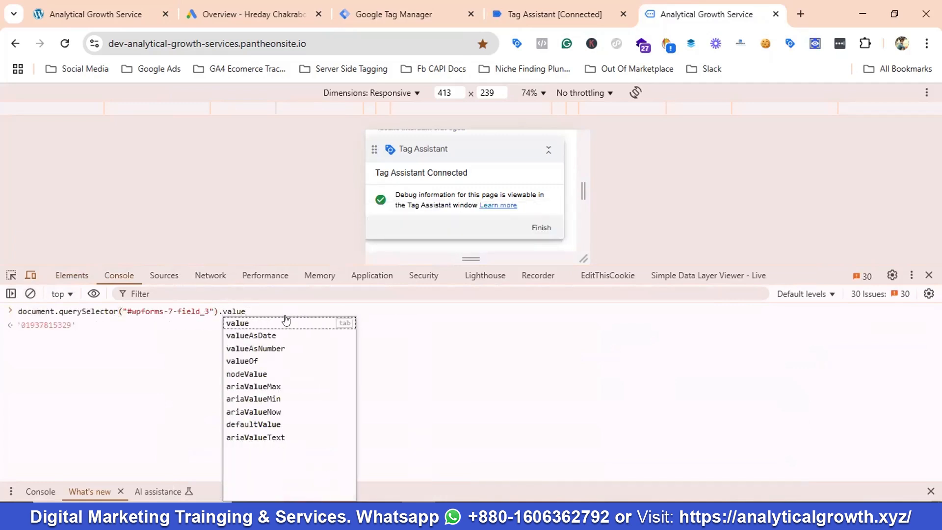
pyautogui.click(286, 320)
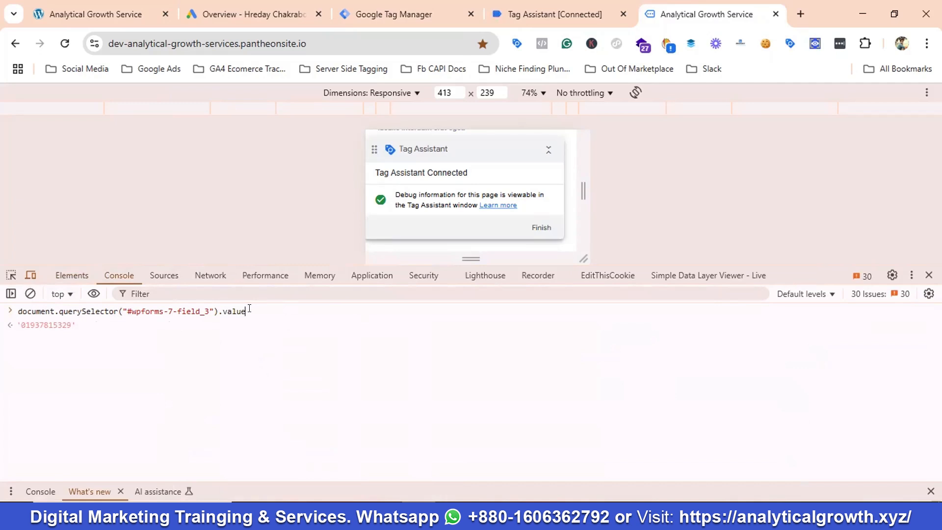
# Copy the phone number expression from the console and switch back to Google Tag Manager
pyautogui.moveTo(249, 309); pyautogui.dragTo(19, 310)
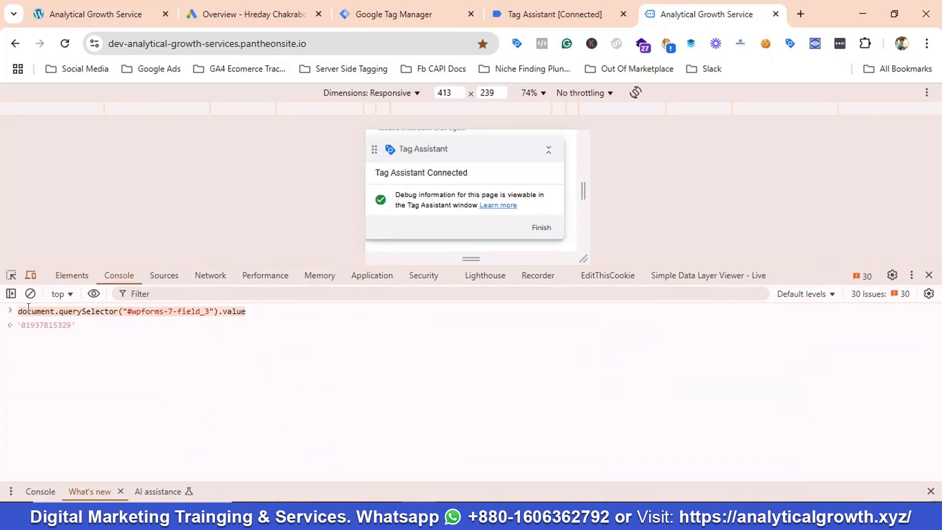
pyautogui.rightClick(28, 307)
pyautogui.click(55, 154)
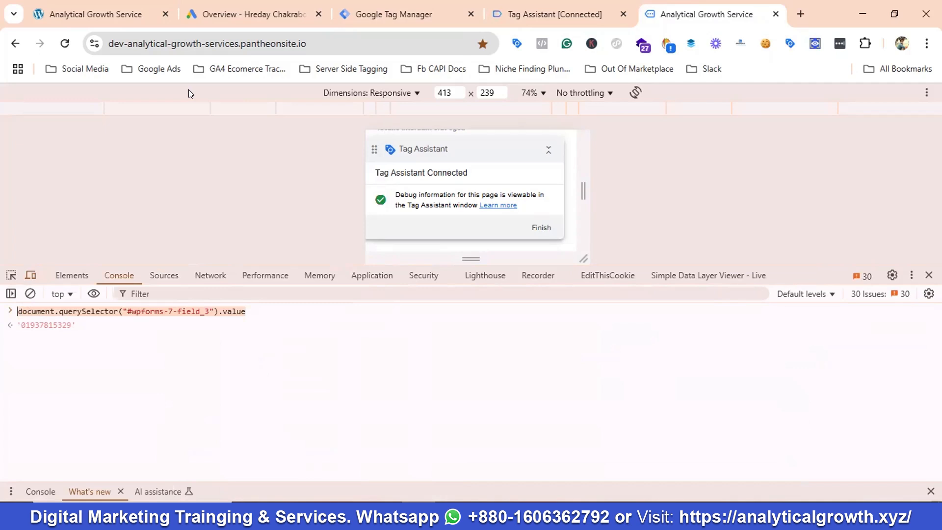
pyautogui.click(381, 14)
# Duplicate the Customer - First Name variable and name the copy Customer - Phone Number
pyautogui.scroll(-1, 282, 275)
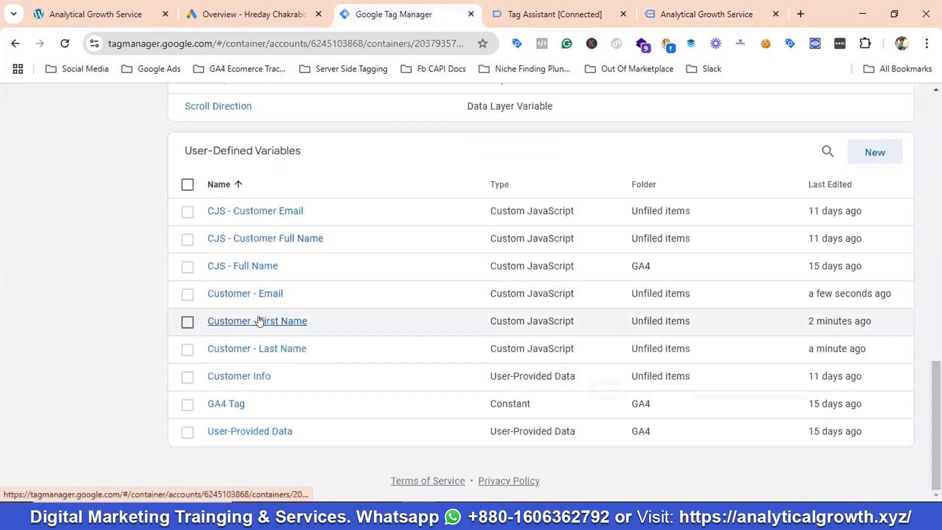
pyautogui.click(303, 321)
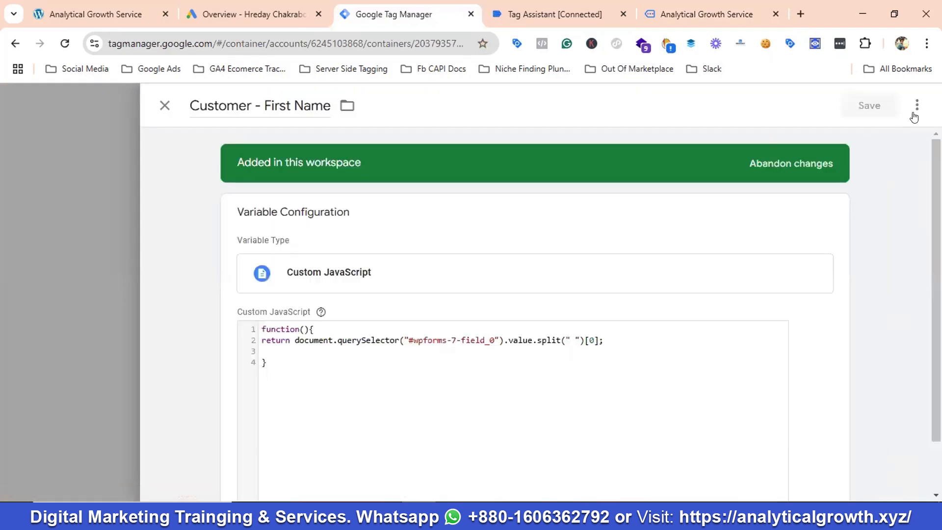
pyautogui.click(917, 105)
pyautogui.click(880, 133)
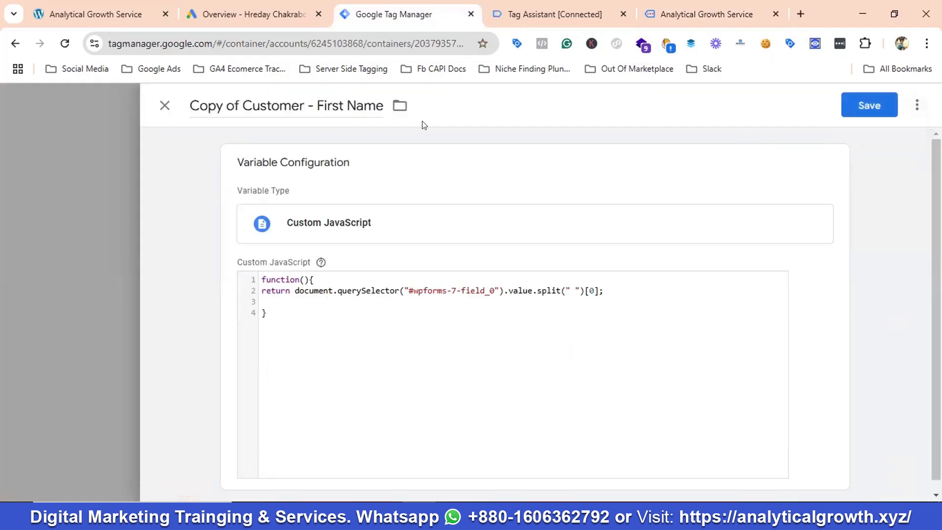
pyautogui.click(241, 107)
pyautogui.press('BackSpace')
pyautogui.press('BackSpace')
pyautogui.press('BackSpace')
pyautogui.press('BackSpace')
pyautogui.press('BackSpace')
pyautogui.press('BackSpace')
pyautogui.press('BackSpace')
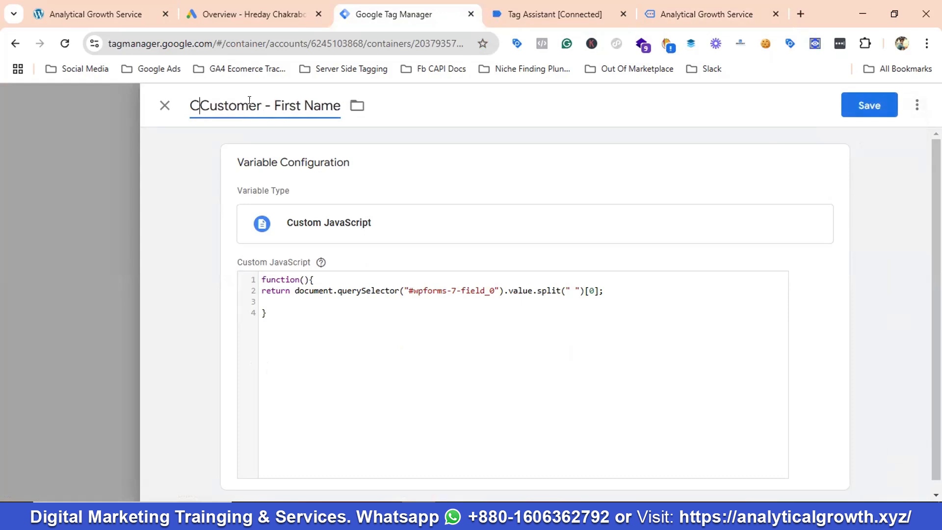
pyautogui.moveTo(265, 105); pyautogui.dragTo(328, 100)
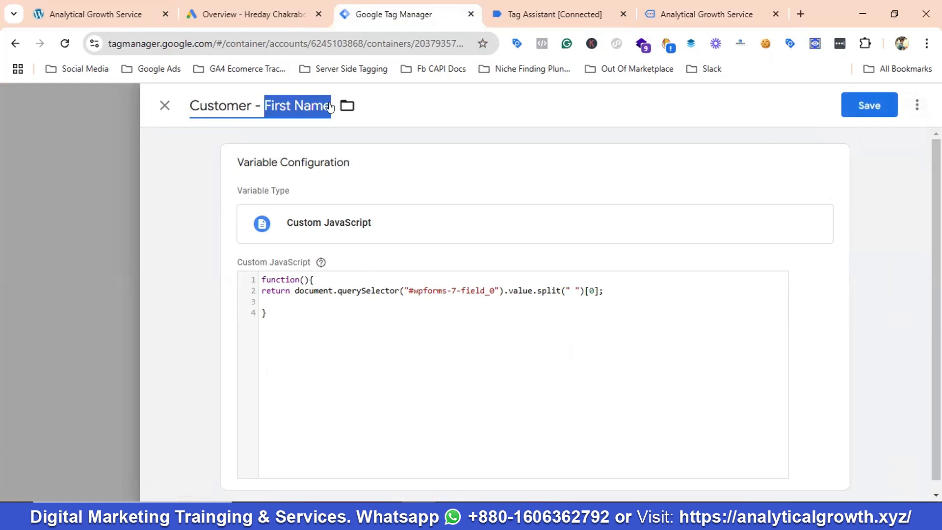
pyautogui.press('BackSpace')
pyautogui.write('Phone Number')
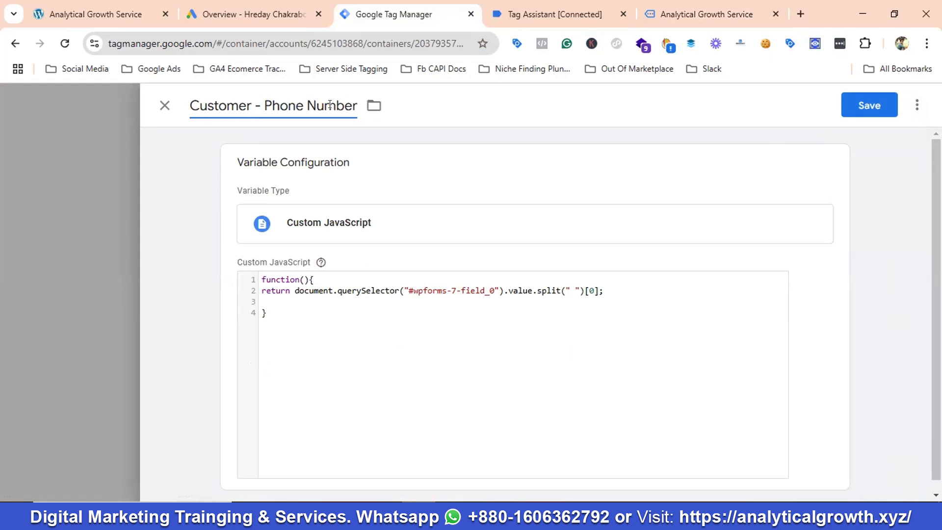
# Replace the returned expression in Customer - Phone Number with document.querySelector("#wpforms-7-field_3").value and save the variable
pyautogui.scroll(-1, 347, 284)
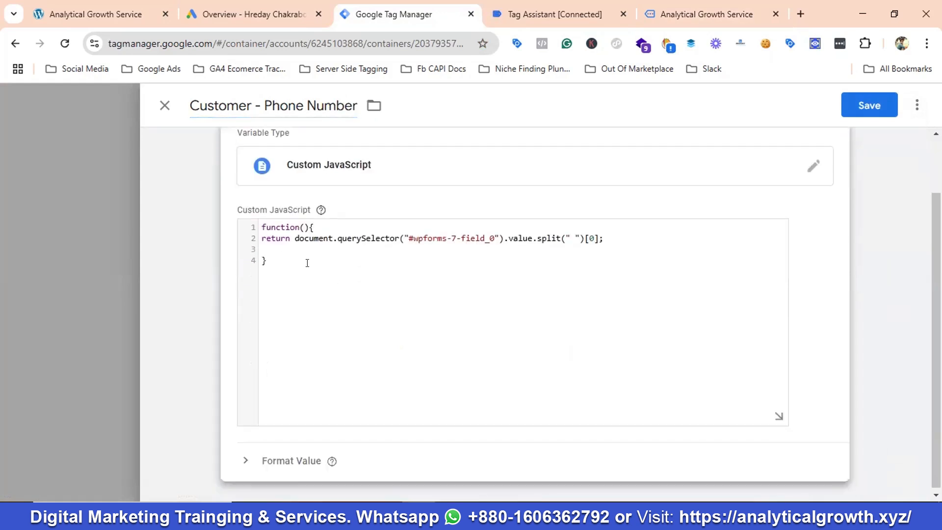
pyautogui.moveTo(293, 233); pyautogui.dragTo(596, 233)
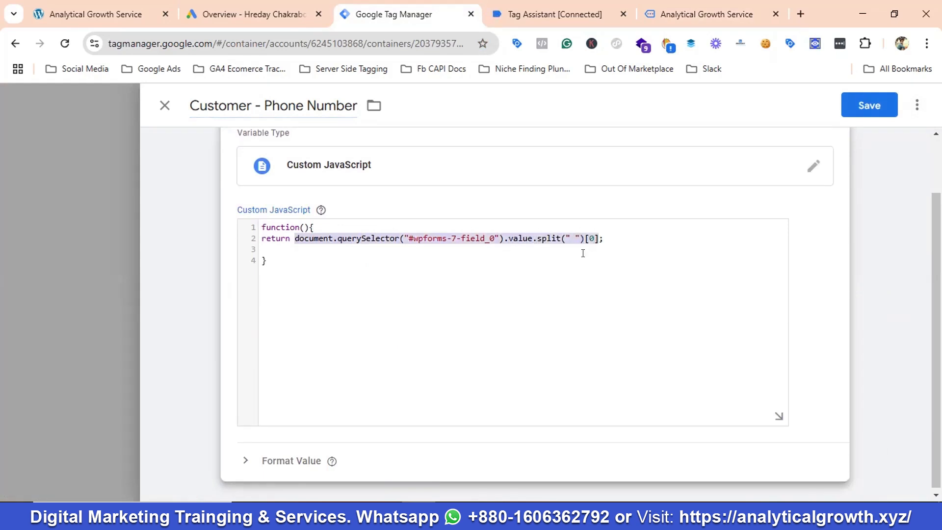
pyautogui.hotkey('ctrl', 'v')
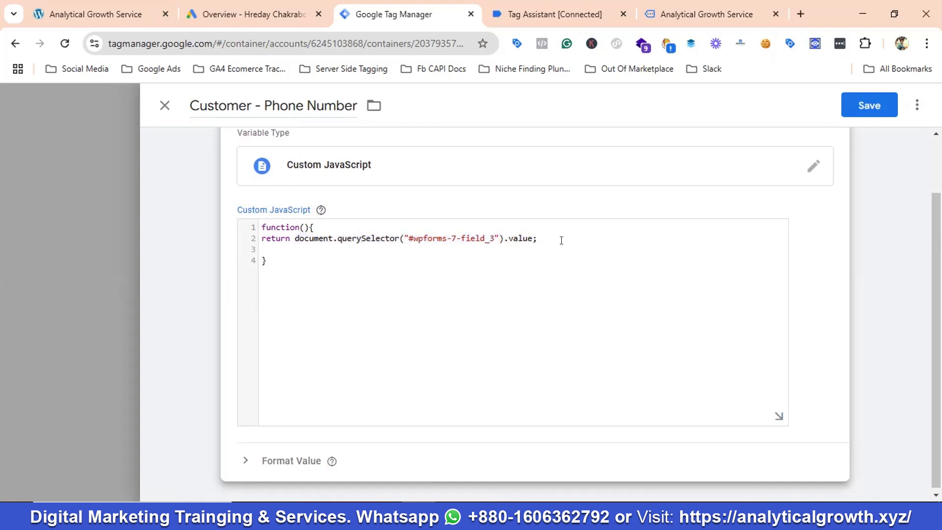
pyautogui.click(868, 110)
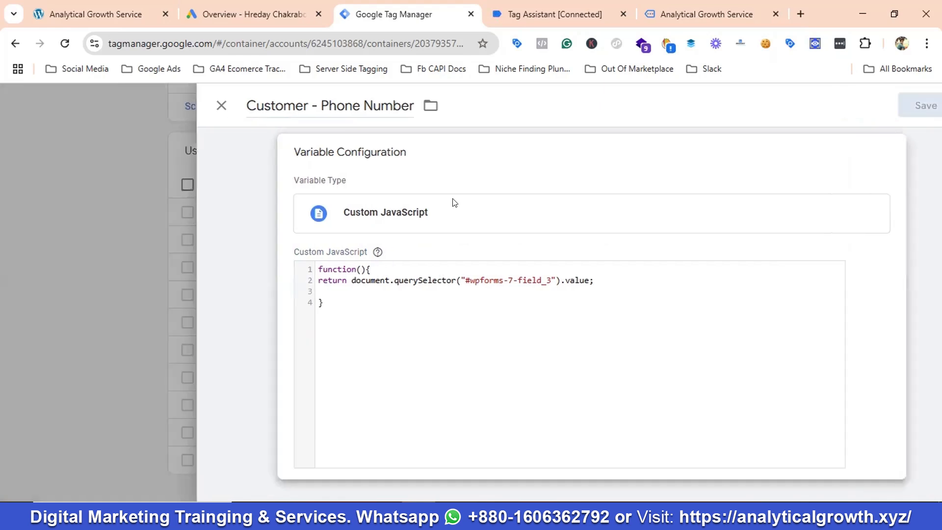
# Open the workspace's list of tags
pyautogui.scroll(15, 168, 272)
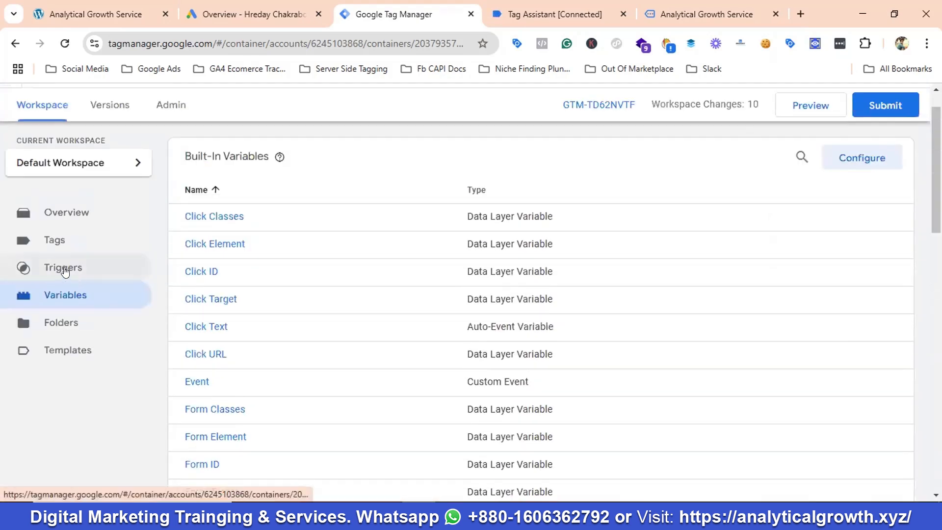
pyautogui.click(56, 239)
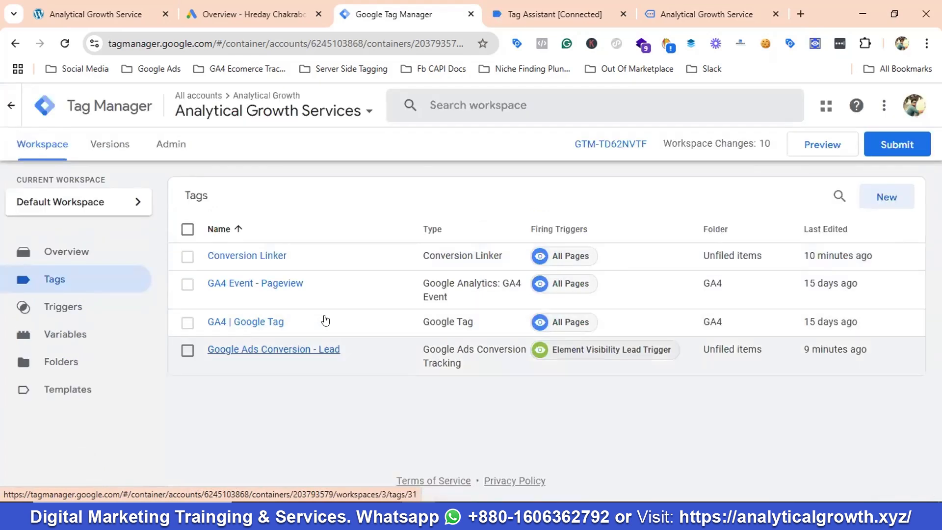
# Open the Google Ads Conversion - Lead tag's configuration and enable including user-provided data from the website
pyautogui.click(324, 349)
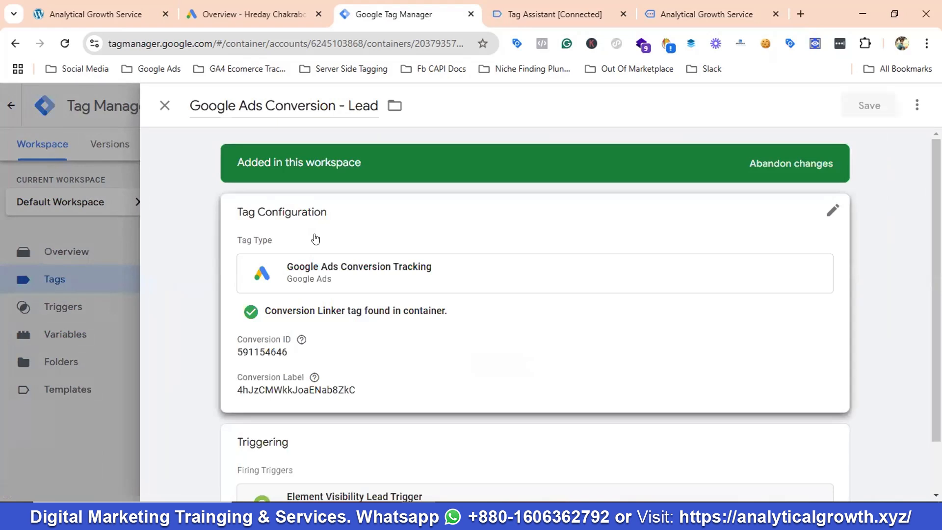
pyautogui.scroll(-2, 315, 250)
pyautogui.click(314, 259)
pyautogui.scroll(-4, 319, 260)
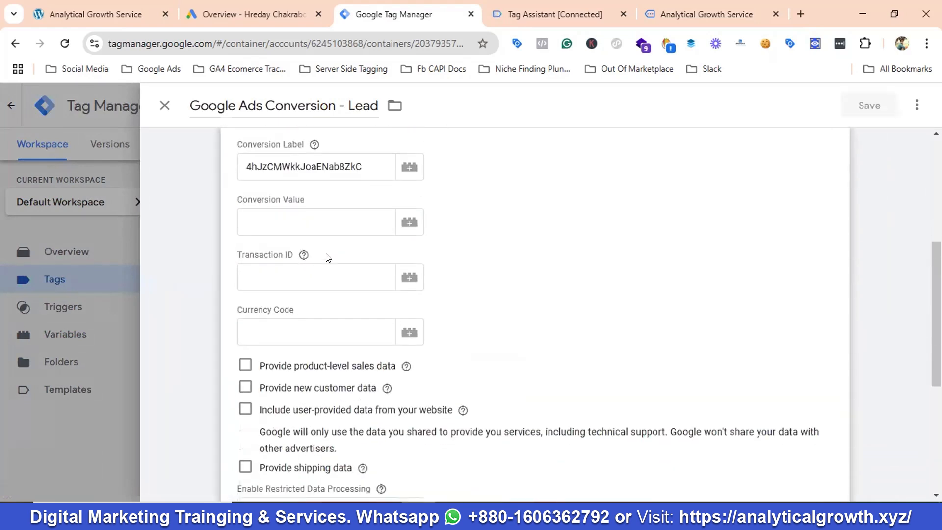
pyautogui.scroll(-3, 328, 257)
pyautogui.click(246, 271)
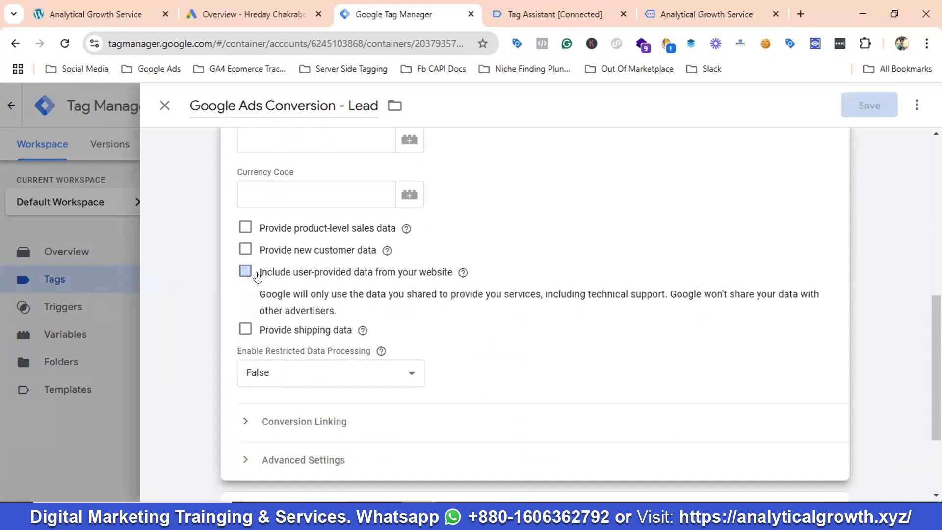
# Create a new user-provided data variable for the tag and name it Enhanced Conversion Data
pyautogui.scroll(-1, 346, 270)
pyautogui.click(344, 266)
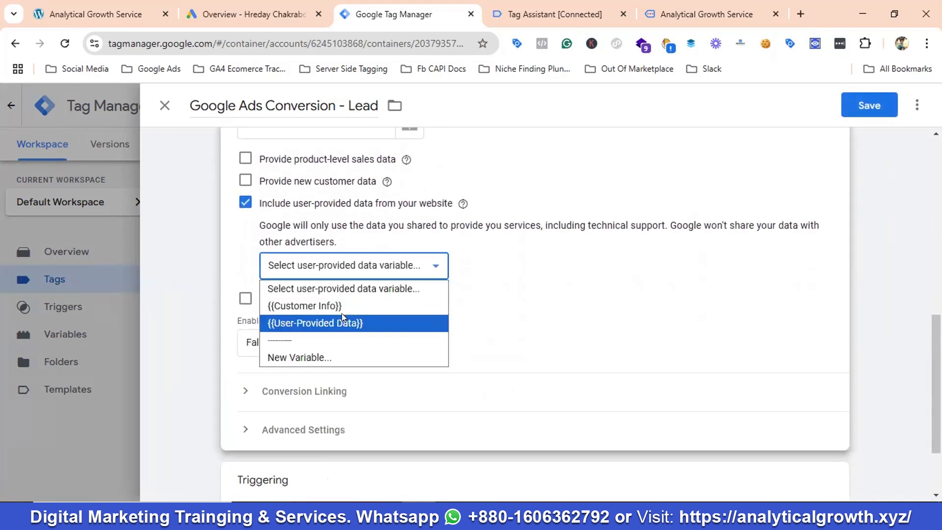
pyautogui.click(343, 357)
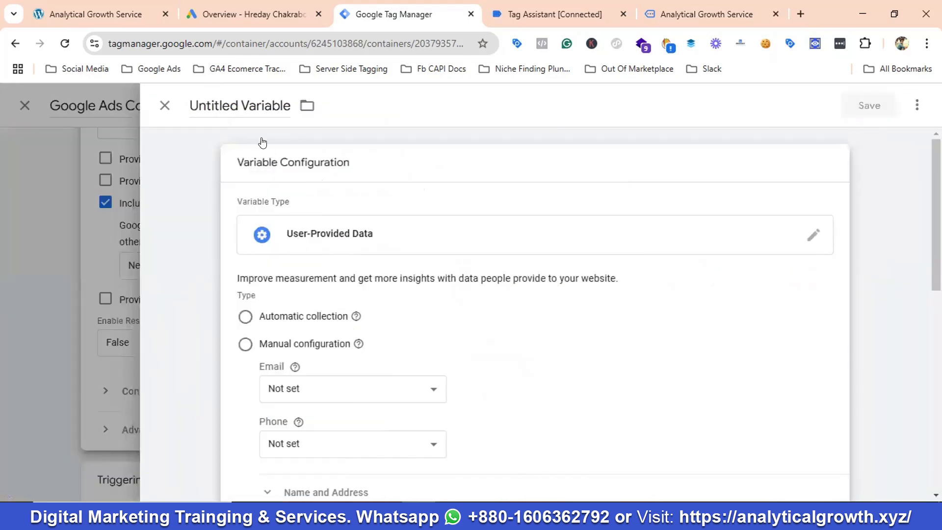
pyautogui.click(239, 107)
pyautogui.hotkey('ctrl', 'a')
pyautogui.press('BackSpace')
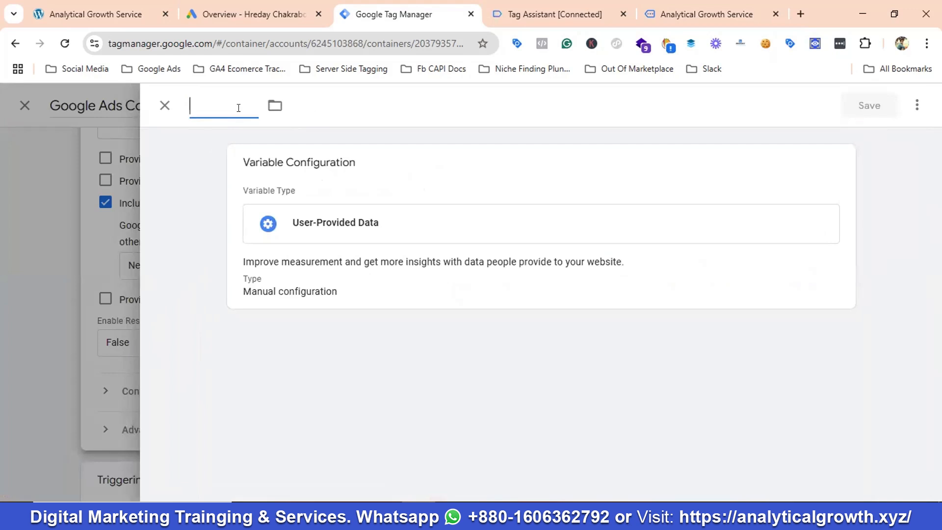
pyautogui.write('Enhance')
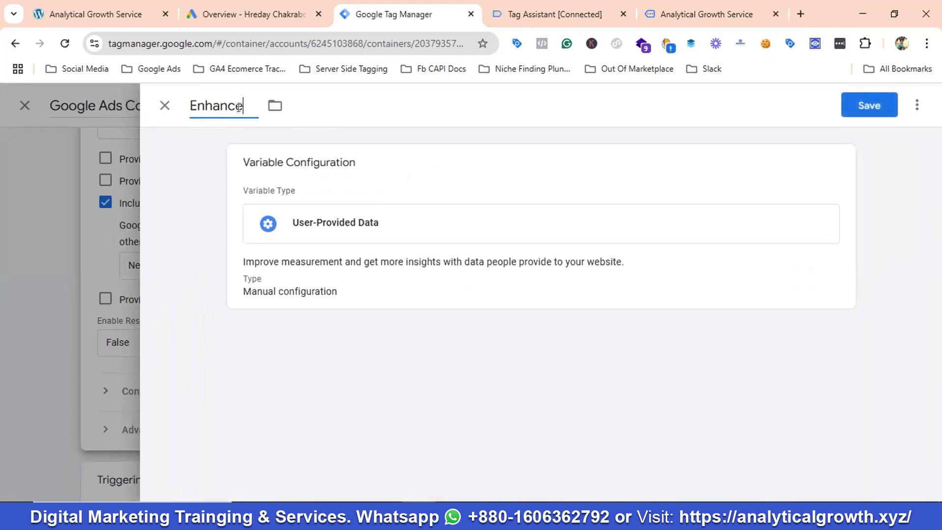
pyautogui.write('d Conversion Data')
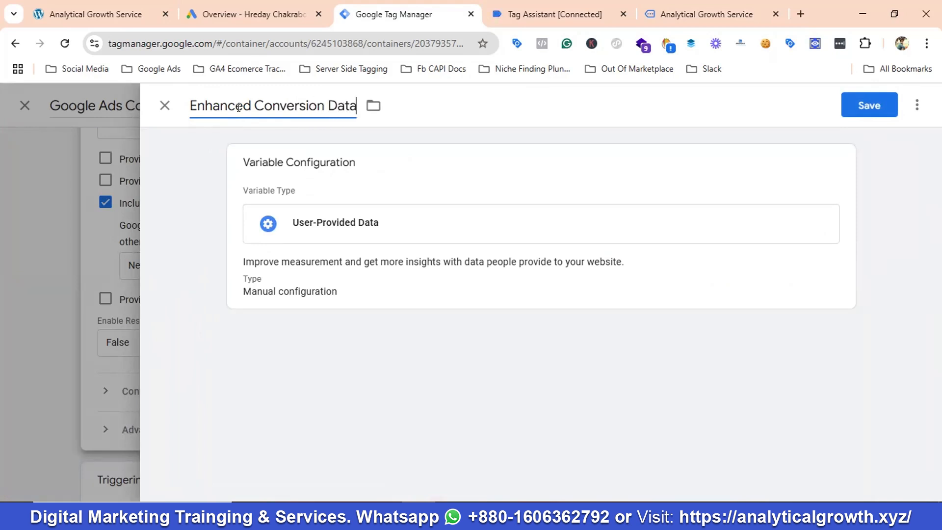
# In the variable's manual configuration, set Email to {{Customer - Email}} and Phone to {{Customer - Phone Number}}
pyautogui.click(328, 226)
pyautogui.scroll(-4, 430, 238)
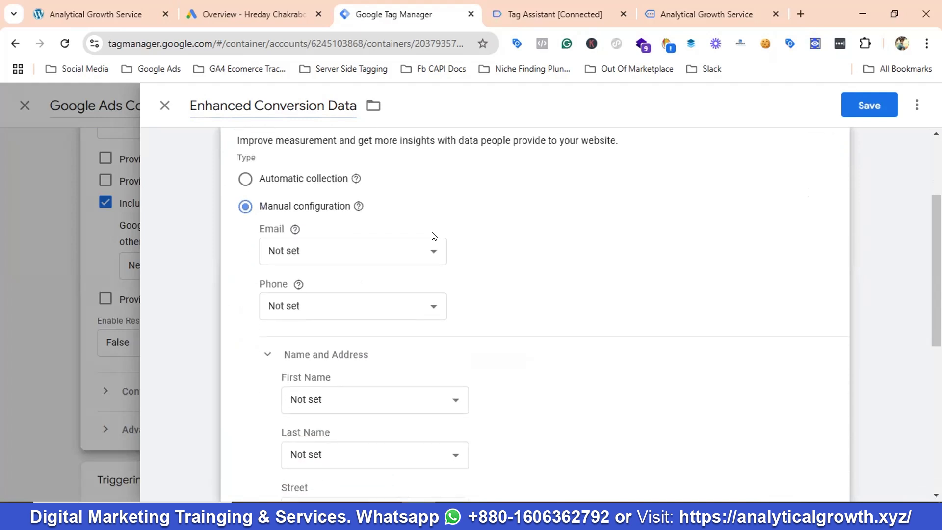
pyautogui.click(367, 184)
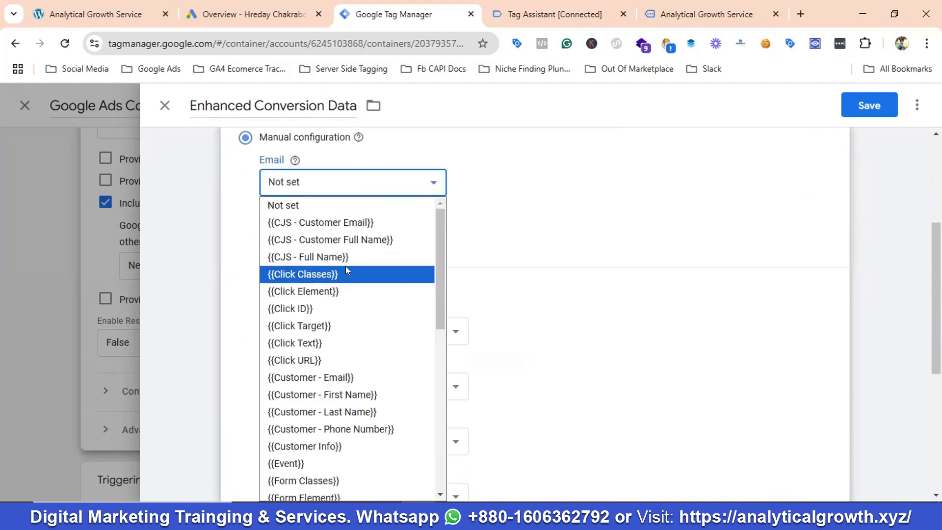
pyautogui.scroll(-3, 350, 285)
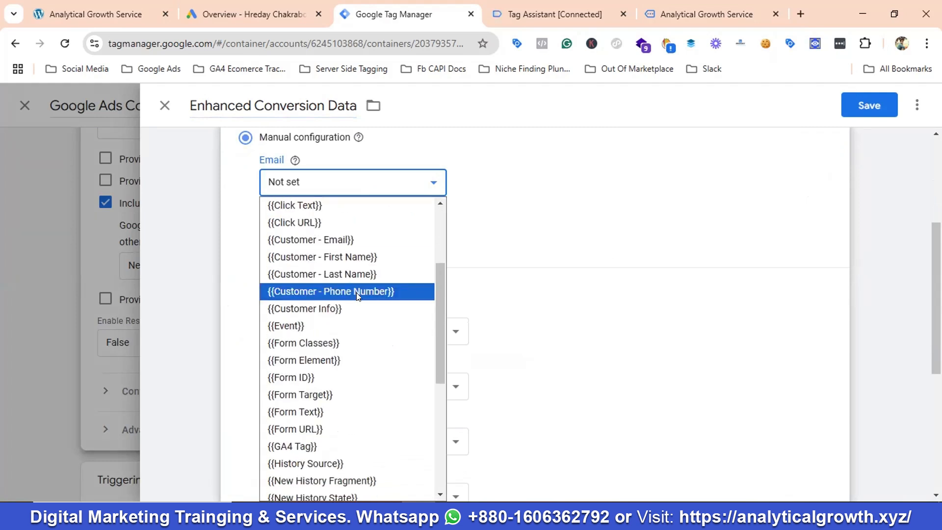
pyautogui.click(332, 240)
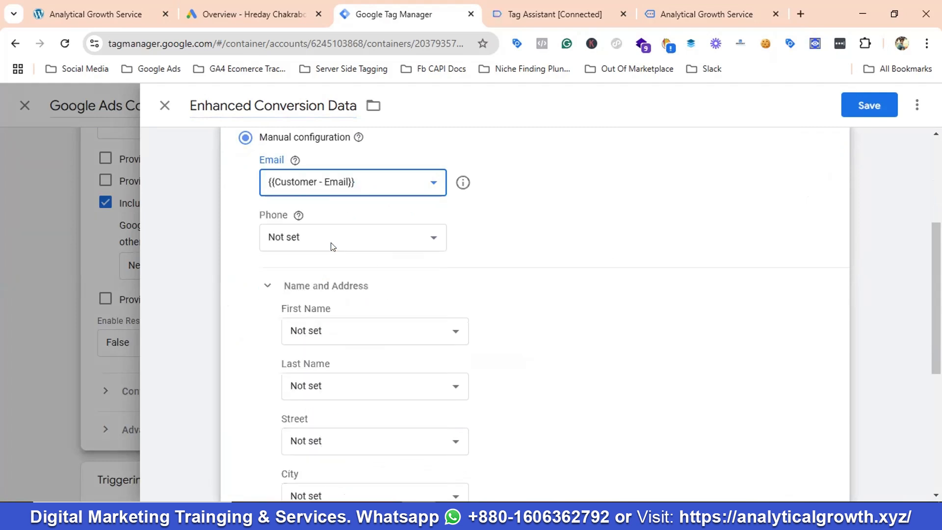
pyautogui.click(328, 238)
pyautogui.scroll(-2, 337, 303)
pyautogui.scroll(-1, 338, 303)
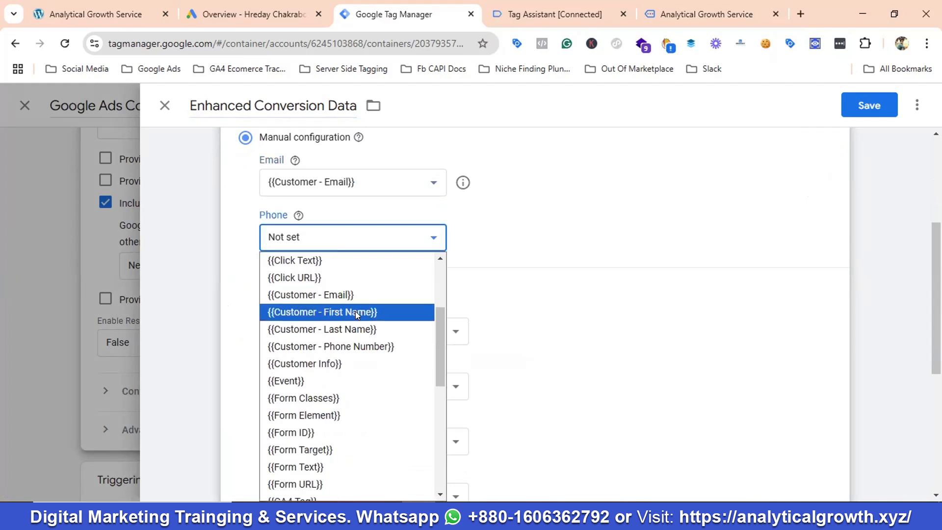
pyautogui.click(356, 345)
# Set First Name to {{Customer - First Name}} and Last Name to {{Customer - Last Name}}, and try to save the variable
pyautogui.scroll(-1, 351, 292)
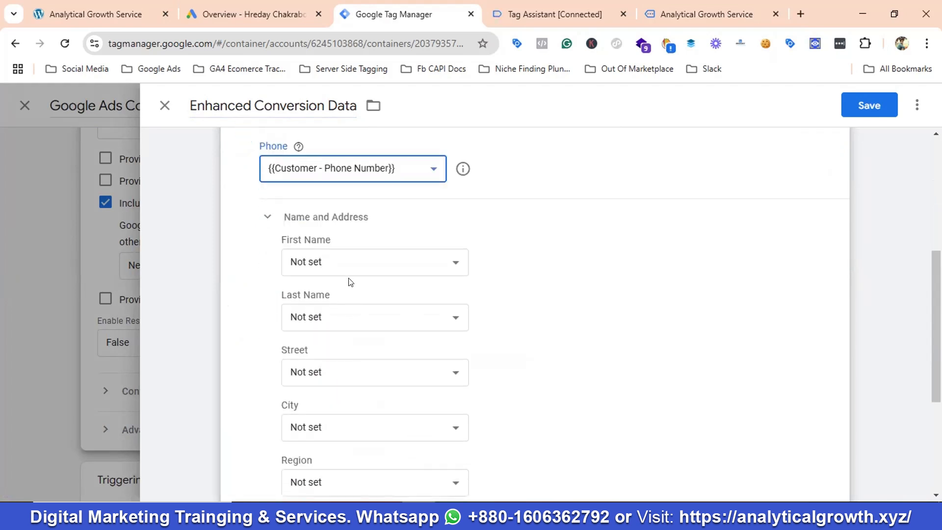
pyautogui.click(353, 262)
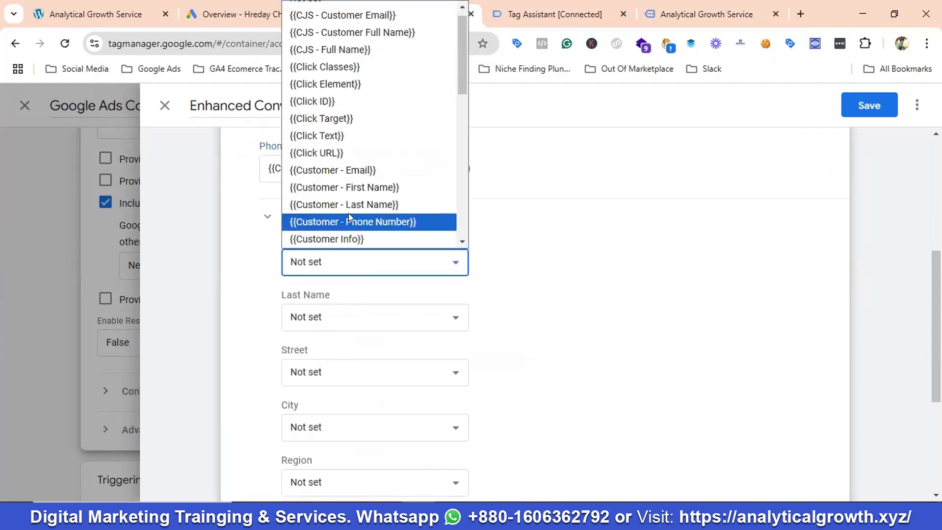
pyautogui.click(343, 187)
pyautogui.click(360, 318)
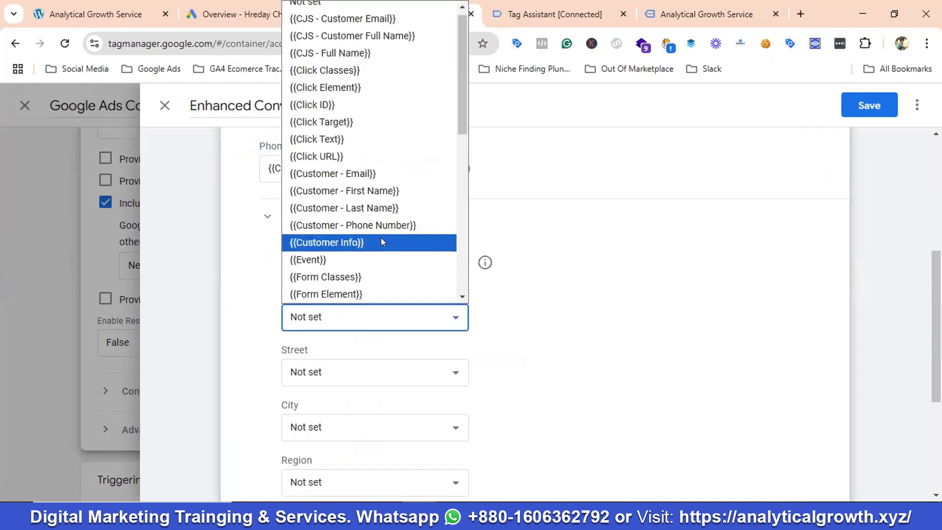
pyautogui.click(373, 215)
pyautogui.scroll(-3, 392, 257)
pyautogui.scroll(-1, 392, 257)
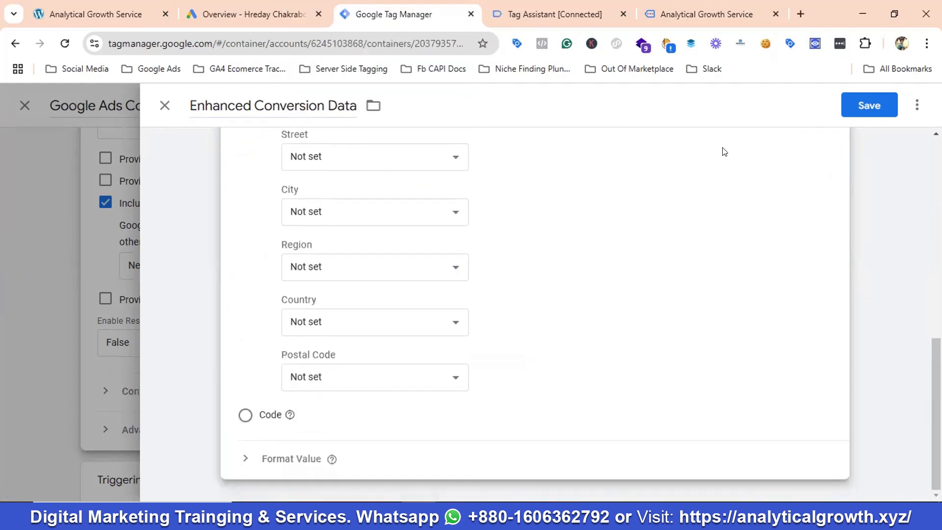
pyautogui.click(870, 105)
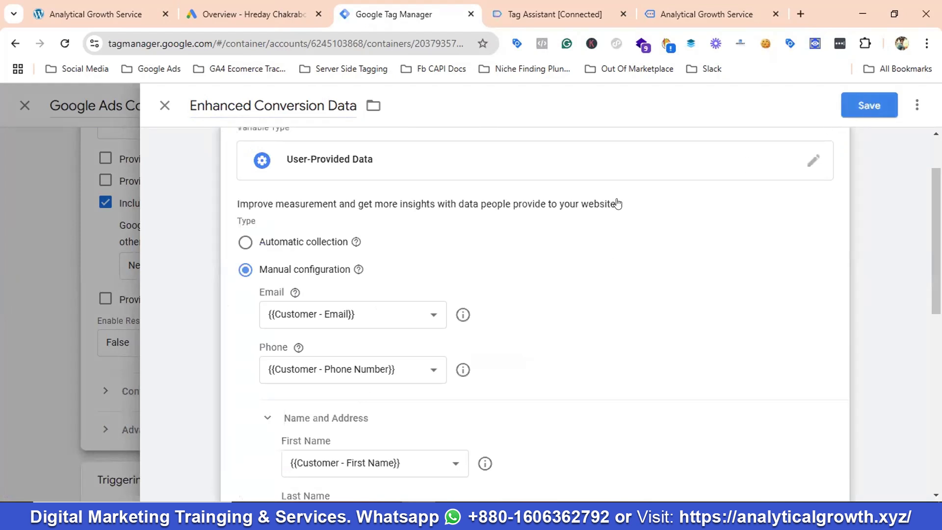
# Fill the required address fields by setting Country to {{Click URL}} and Postal Code to {{Click Text}}
pyautogui.scroll(-8, 456, 238)
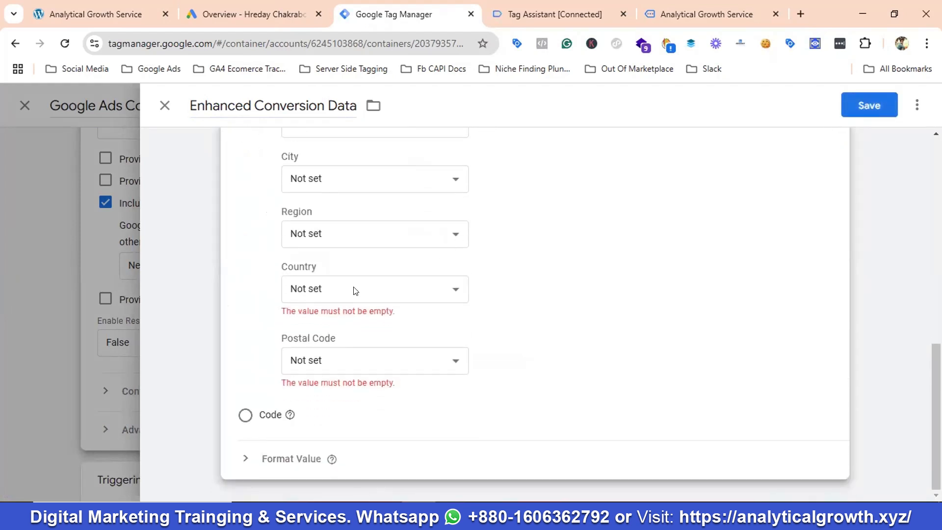
pyautogui.click(355, 290)
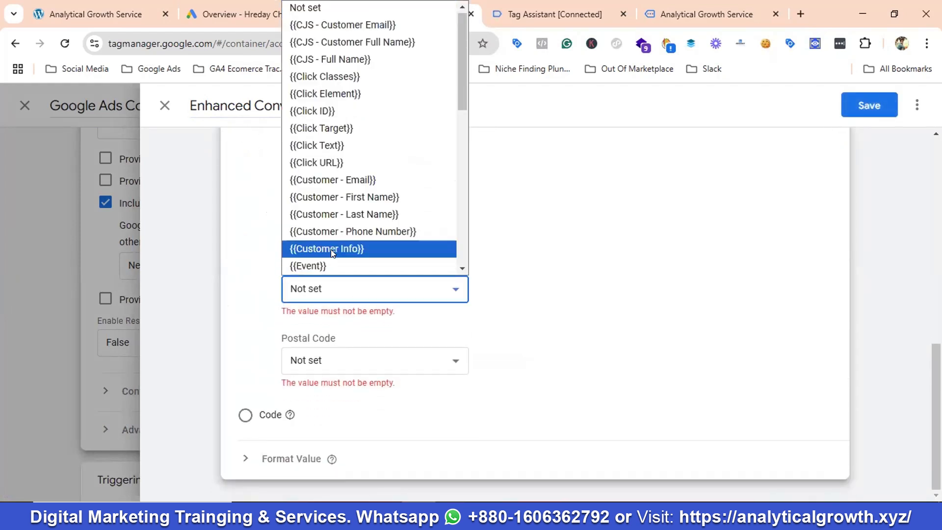
pyautogui.click(324, 163)
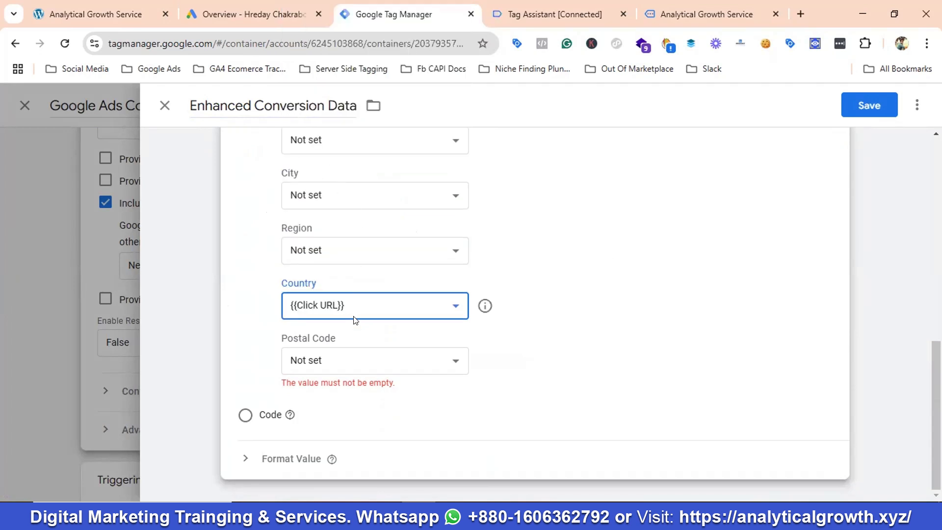
pyautogui.press('Tab')
pyautogui.press('space')
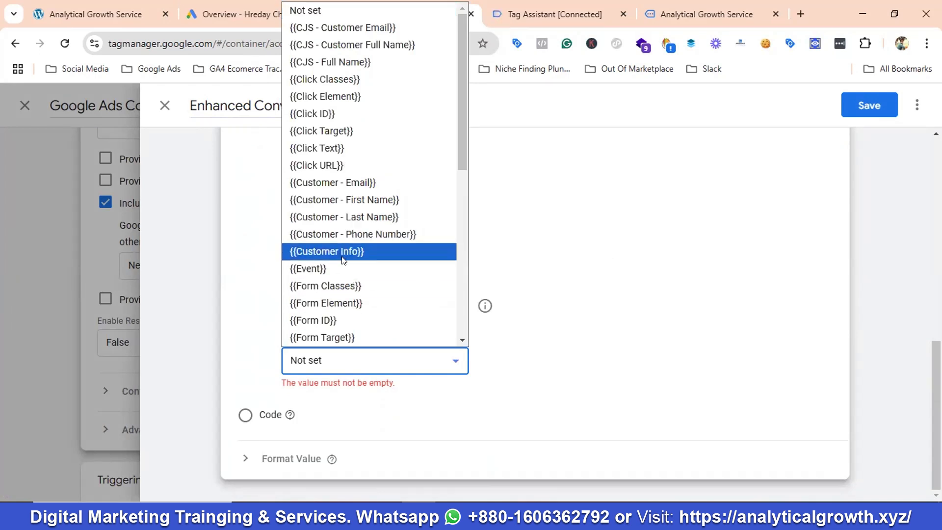
pyautogui.click(325, 148)
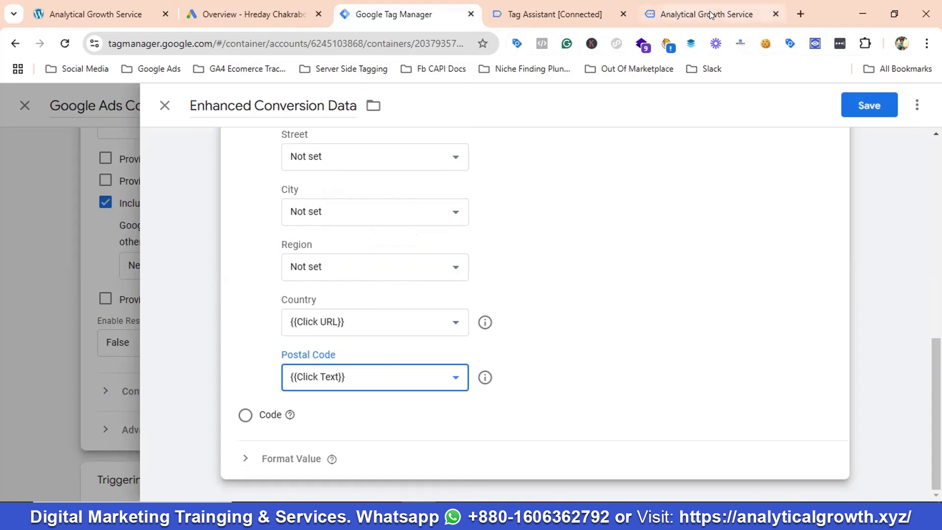
# Switch to the website preview, close the developer tools and check the phone number field in the estimate form
pyautogui.click(687, 14)
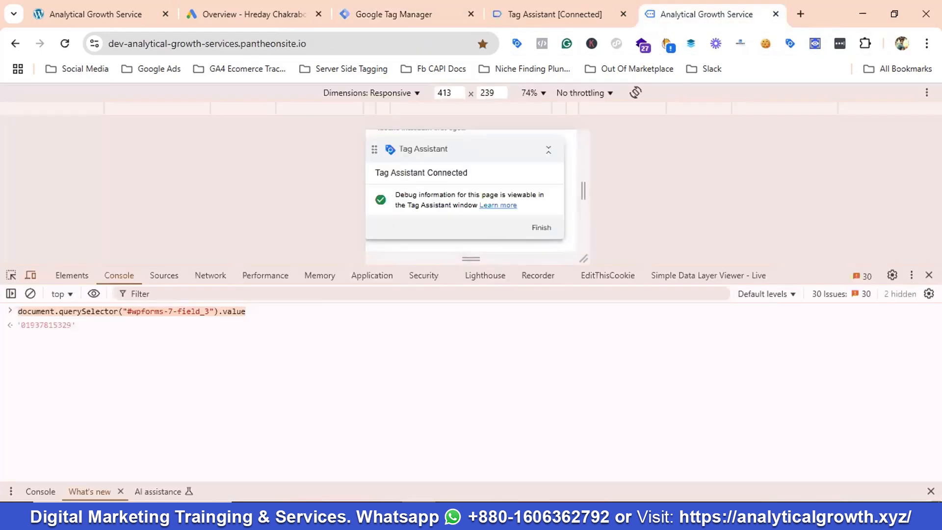
pyautogui.click(927, 274)
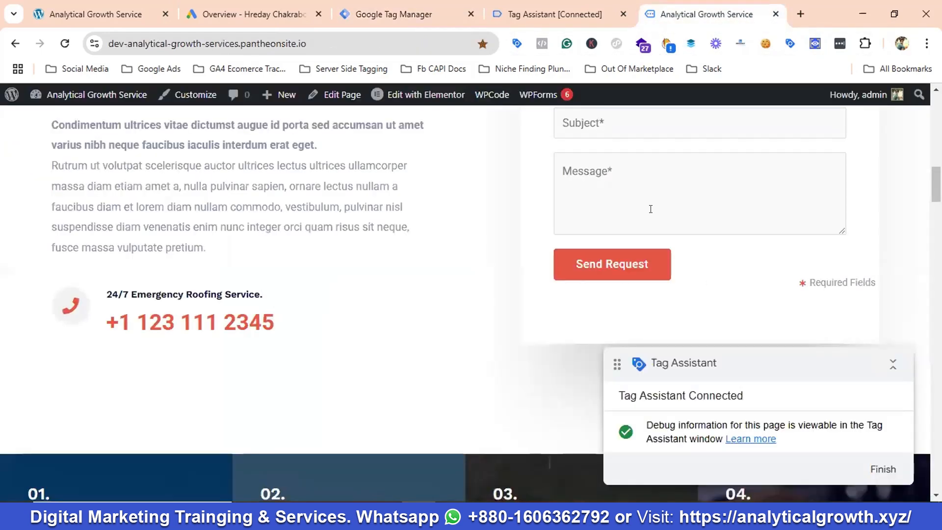
pyautogui.scroll(3, 650, 208)
pyautogui.doubleClick(660, 209)
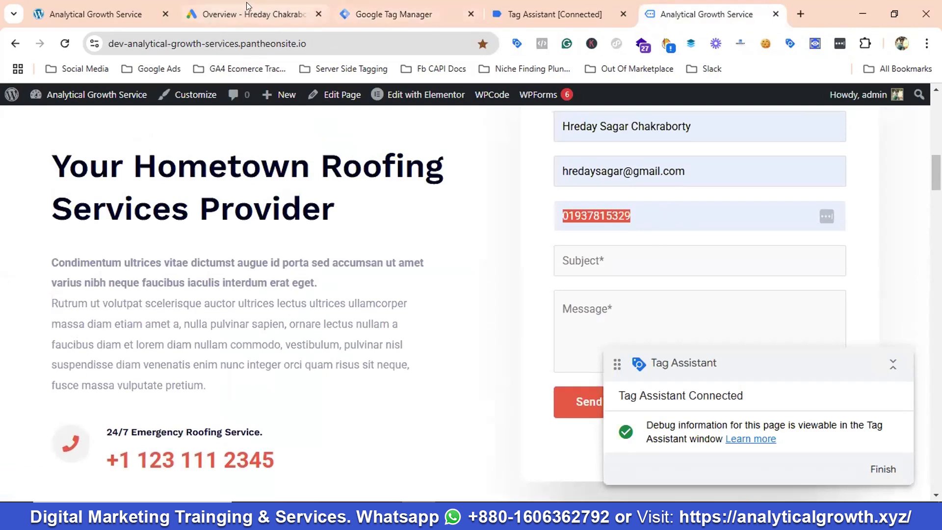
# Return to Google Tag Manager and save the Enhanced Conversion Data variable and the Google Ads Conversion - Lead tag
pyautogui.click(422, 16)
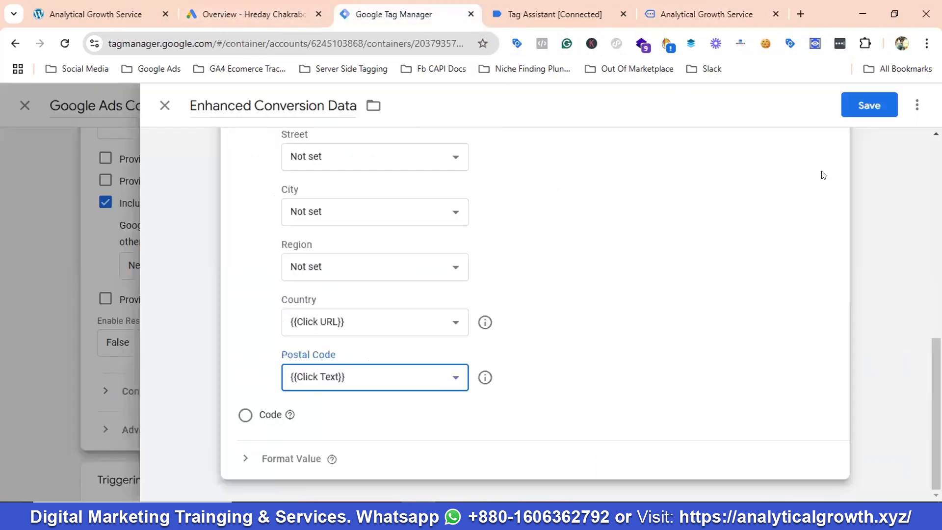
pyautogui.click(869, 105)
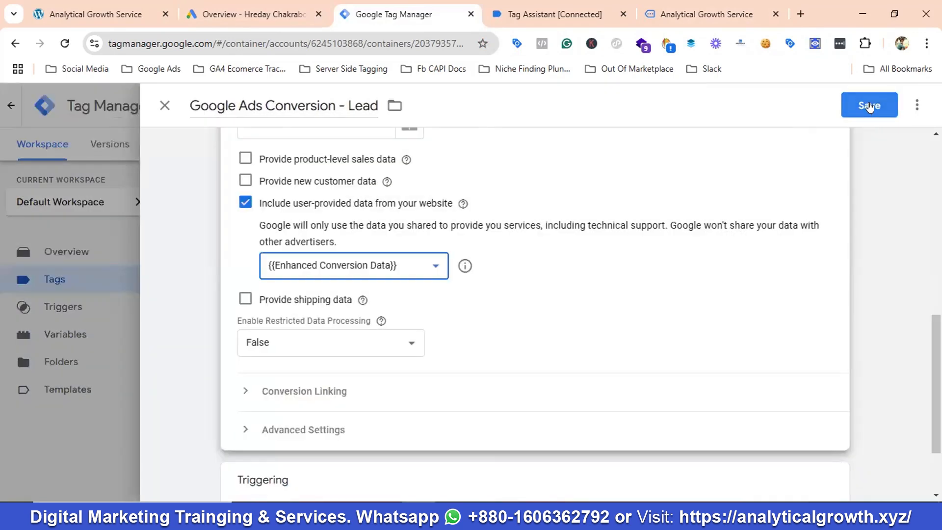
pyautogui.click(872, 104)
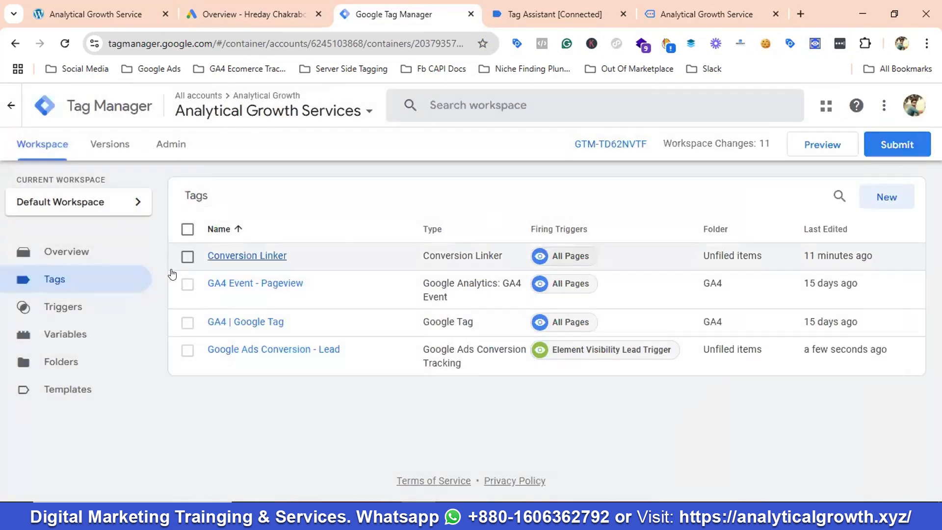
# Start a new preview session for the container, continue past the connection notice and switch to the connected website
pyautogui.click(823, 144)
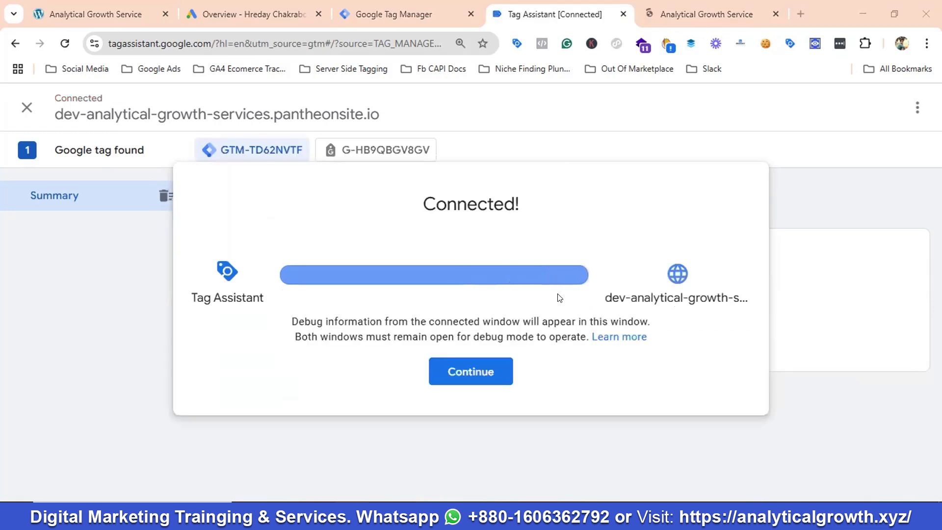
pyautogui.click(472, 371)
pyautogui.click(696, 14)
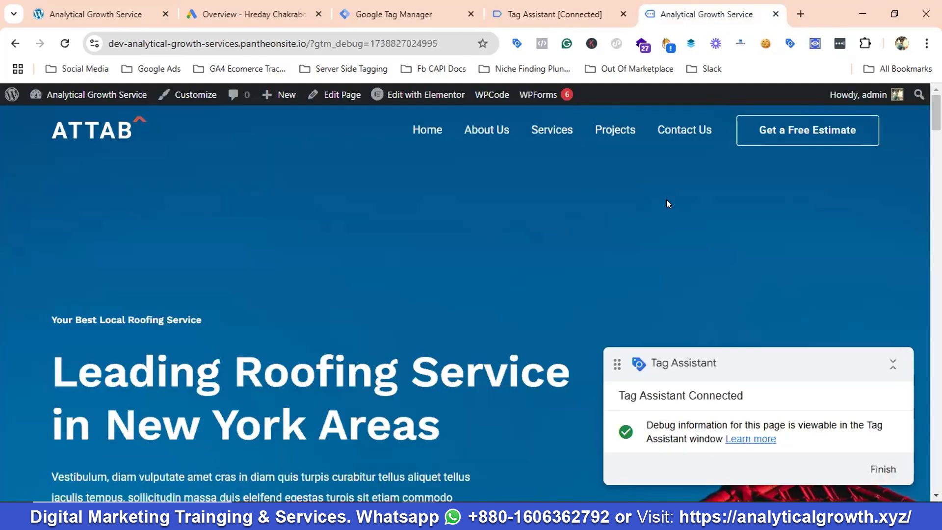
# Fill in the full name, email and phone number in the Request a Free Estimate form with the first saved contact
pyautogui.scroll(-5, 698, 205)
pyautogui.scroll(-7, 614, 195)
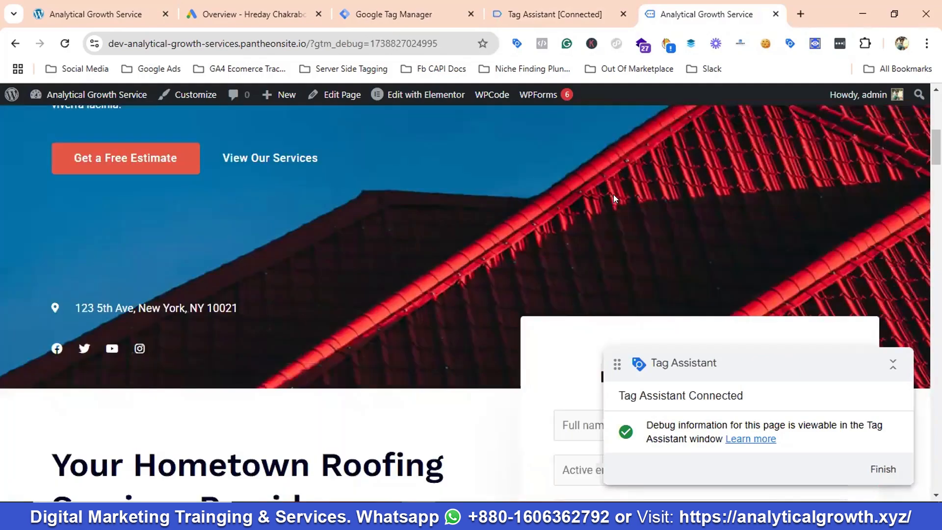
pyautogui.click(592, 215)
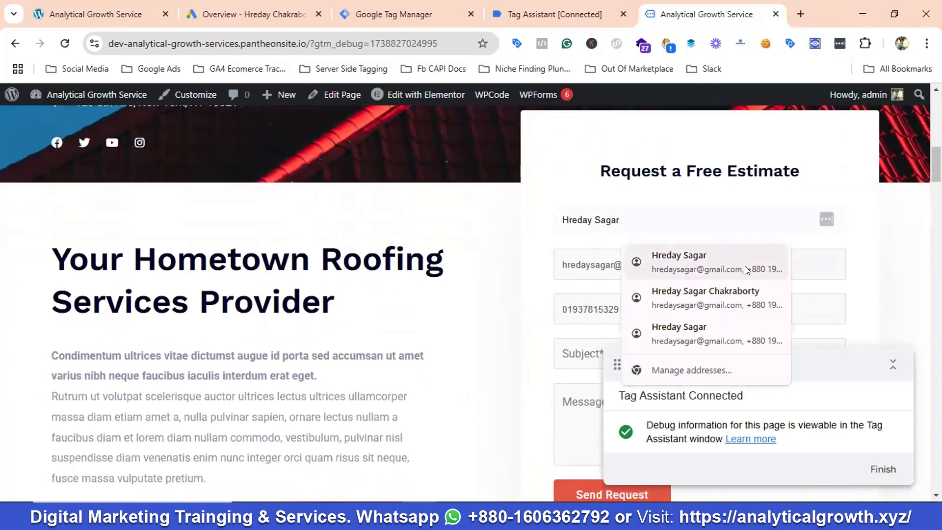
pyautogui.click(687, 259)
pyautogui.scroll(-1, 682, 219)
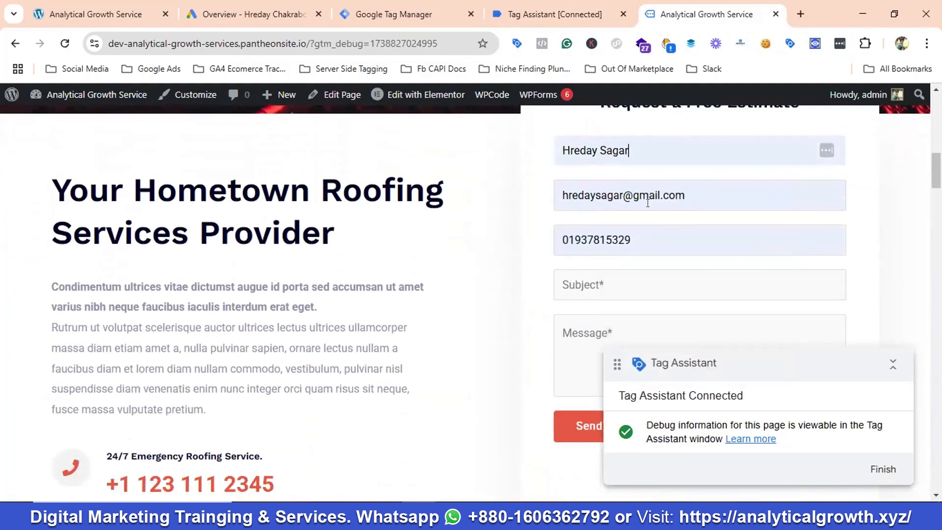
pyautogui.scroll(-1, 589, 204)
# Enter "test" as both the subject and the message, and send the estimate request
pyautogui.click(615, 210)
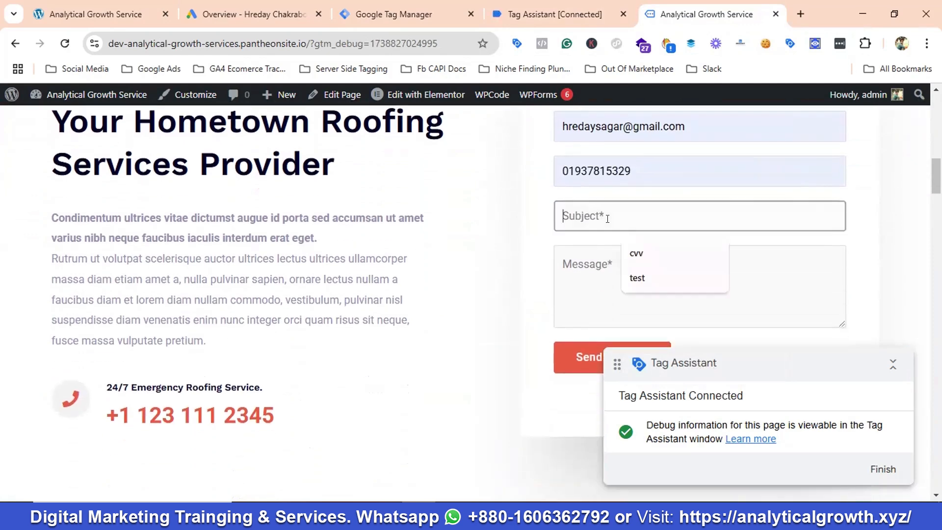
pyautogui.click(634, 276)
pyautogui.click(592, 259)
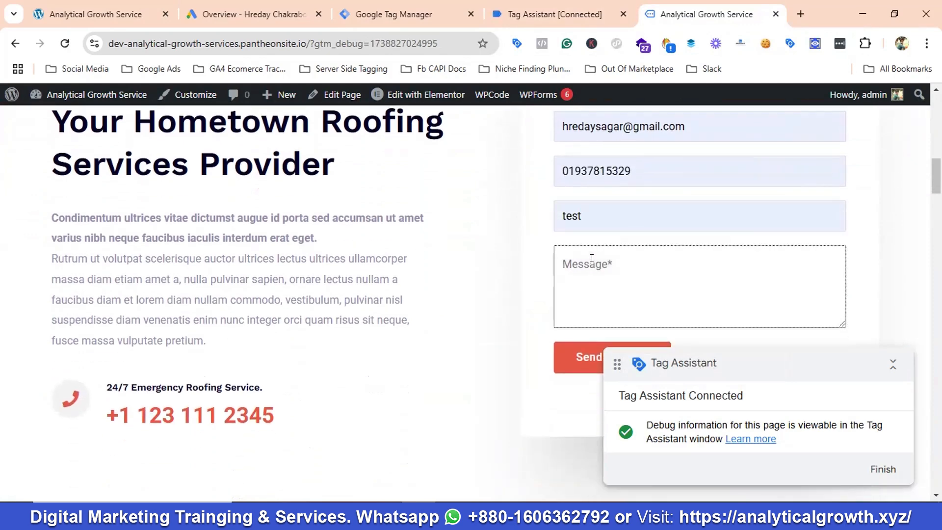
pyautogui.write('test')
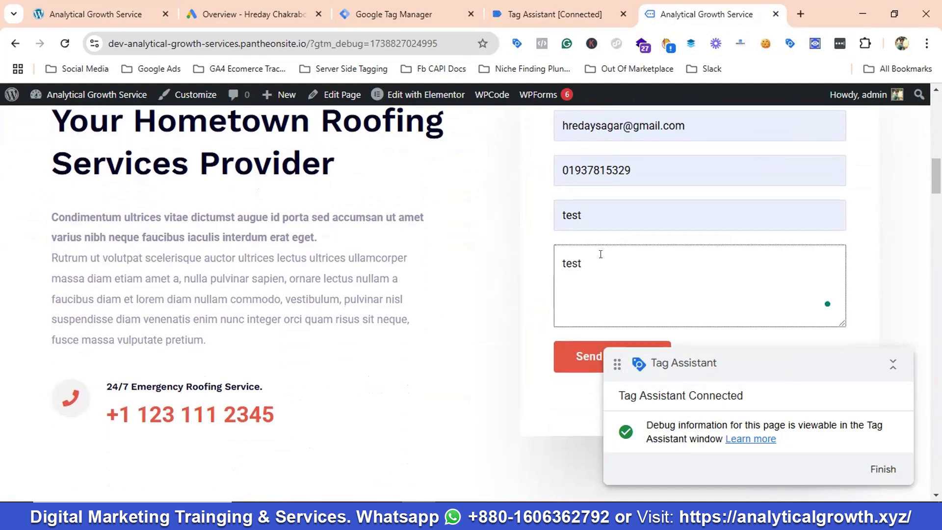
pyautogui.scroll(-2, 603, 241)
pyautogui.click(613, 224)
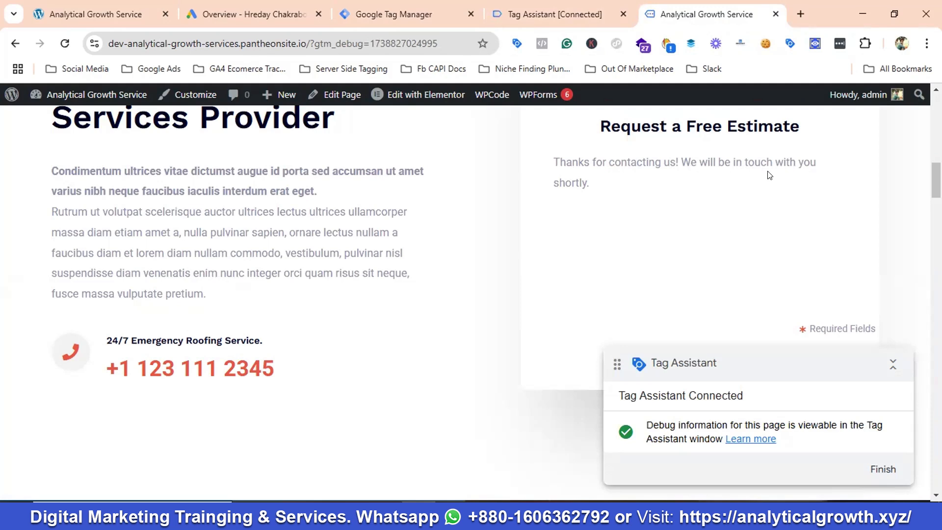
# Switch to Tag Assistant and open the Element Visibility message where the Google Ads Conversion - Lead tag fired
pyautogui.click(575, 15)
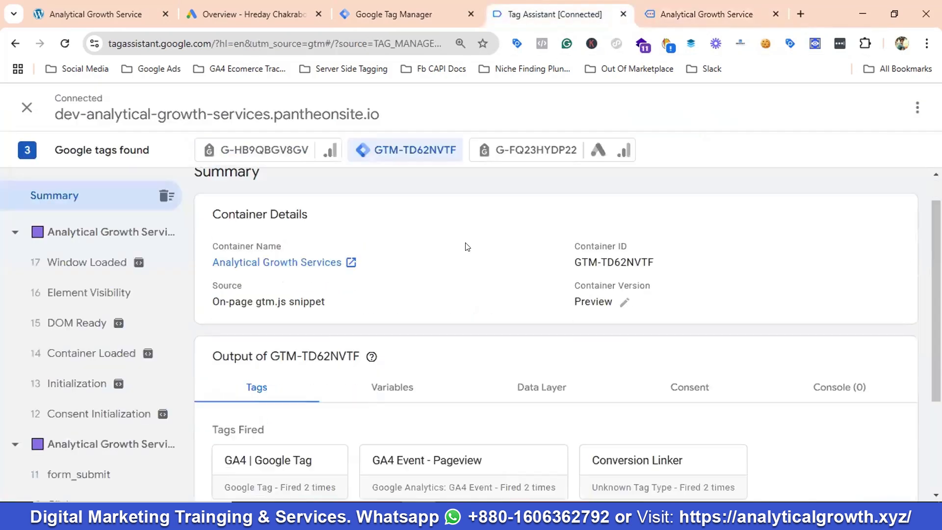
pyautogui.scroll(-3, 491, 241)
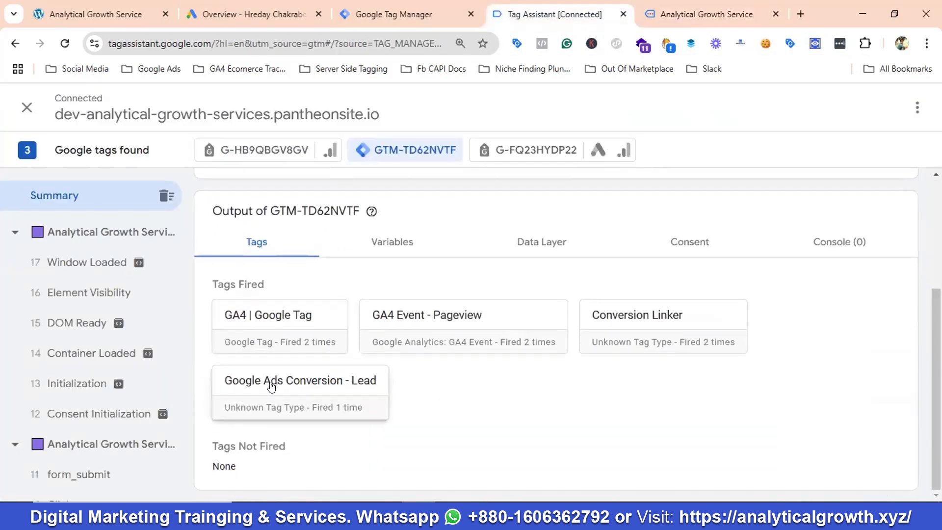
pyautogui.click(273, 388)
pyautogui.scroll(-2, 382, 307)
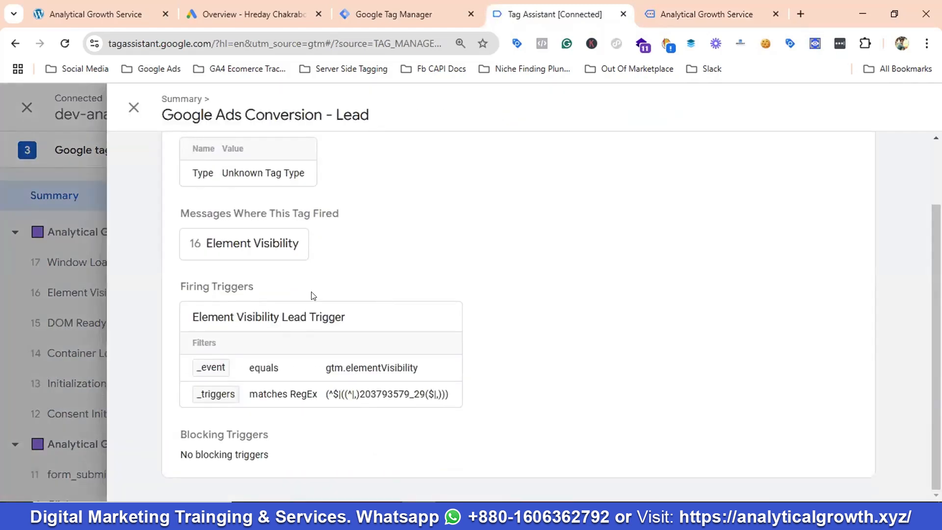
pyautogui.click(252, 243)
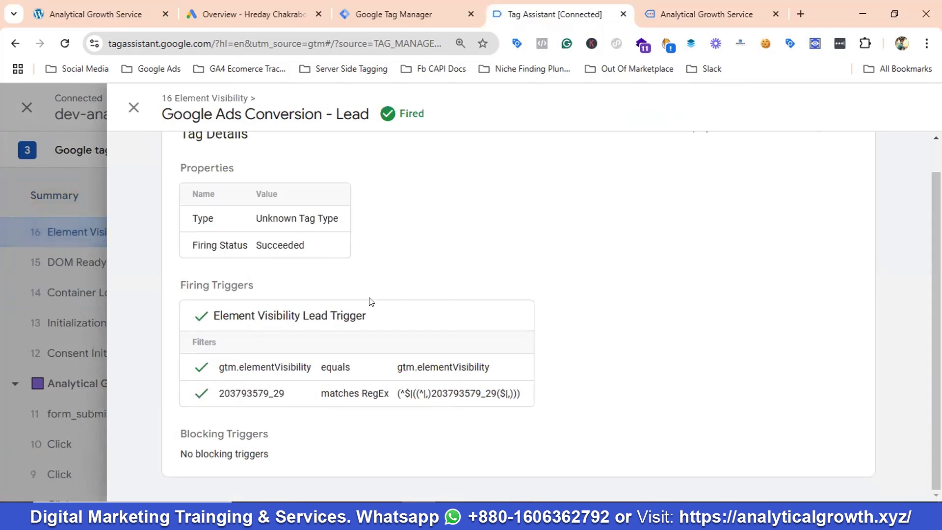
# Review the firing status and triggers of the Google Ads Conversion - Lead tag for the Element Visibility event, and close its details
pyautogui.scroll(1, 372, 301)
pyautogui.scroll(-1, 638, 230)
pyautogui.scroll(1, 292, 253)
pyautogui.click(133, 107)
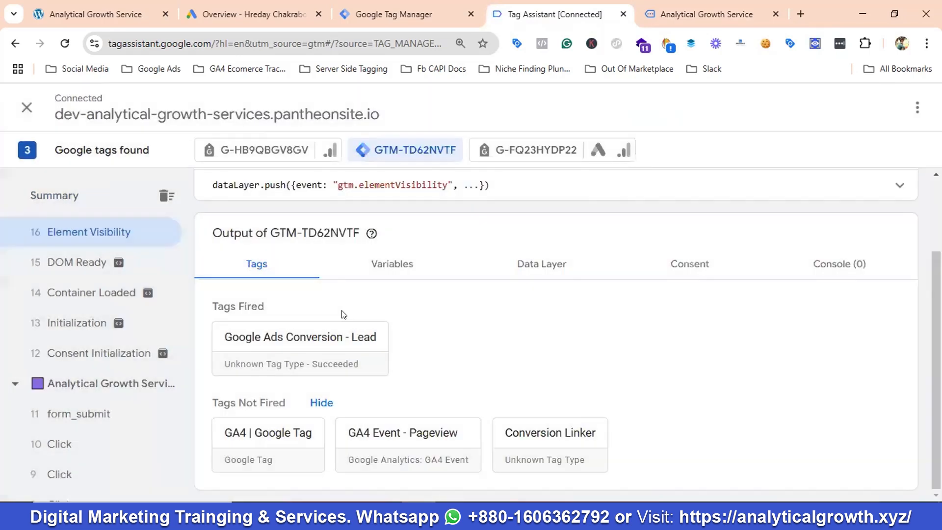
pyautogui.click(297, 334)
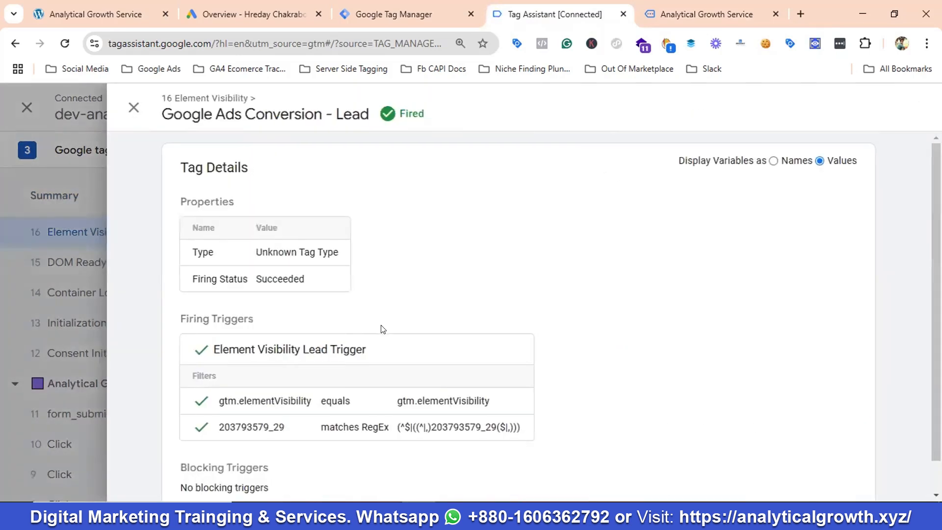
pyautogui.scroll(-1, 383, 330)
pyautogui.click(133, 107)
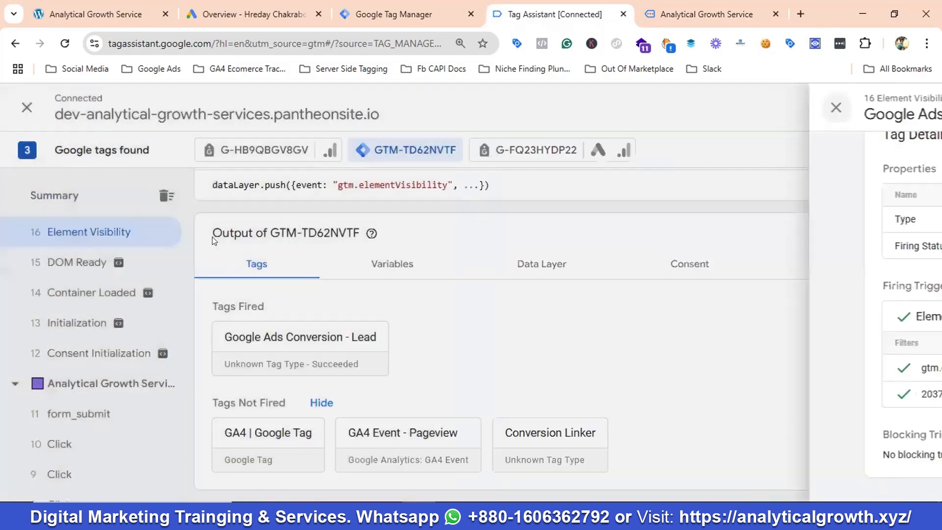
# Examine the Element Visibility event's variables, including the customer fields and Enhanced Conversion Data
pyautogui.click(412, 260)
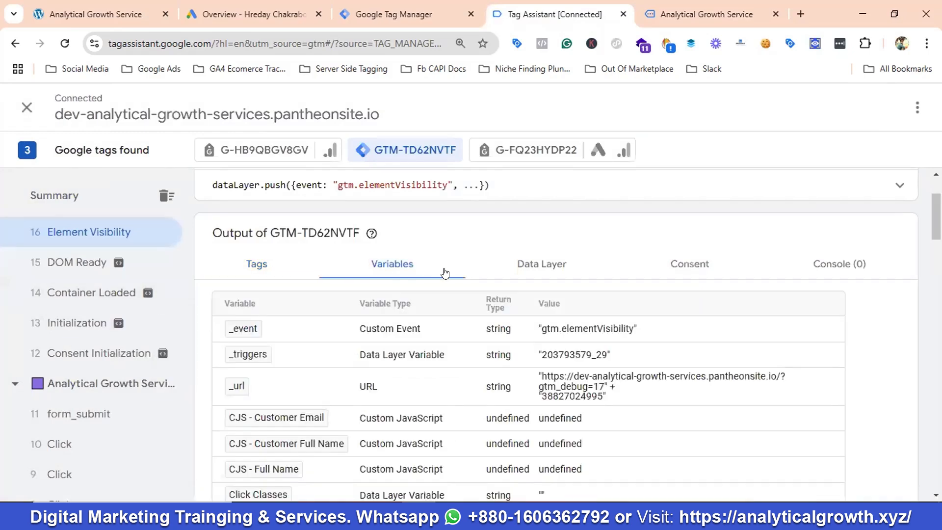
pyautogui.scroll(-2, 455, 276)
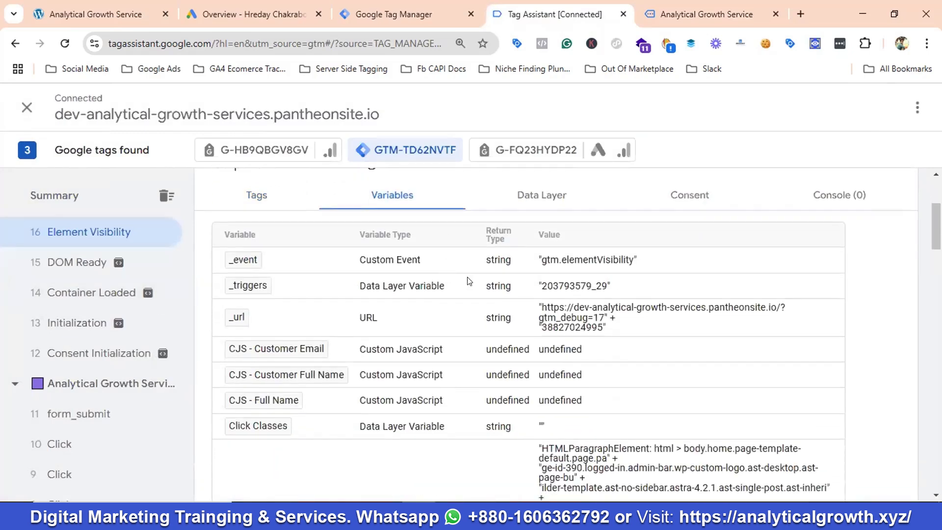
pyautogui.scroll(-10, 471, 281)
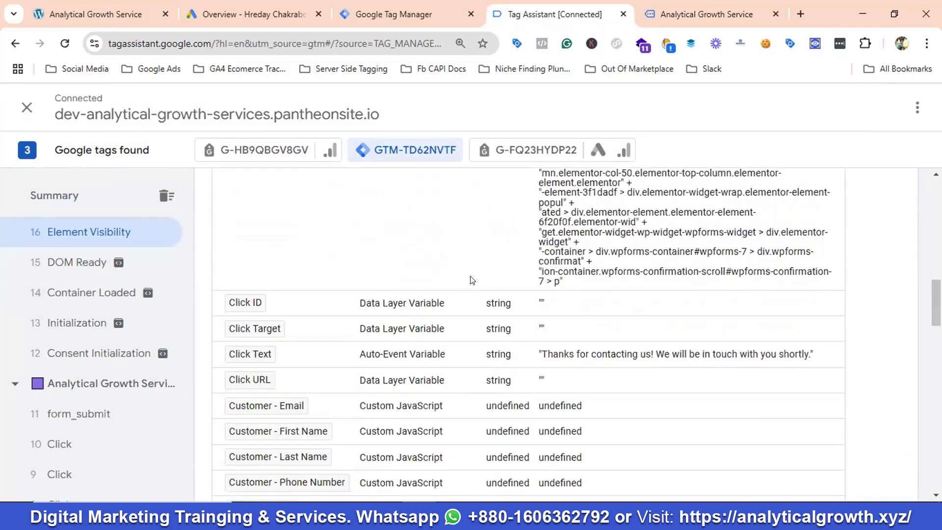
pyautogui.scroll(-3, 473, 281)
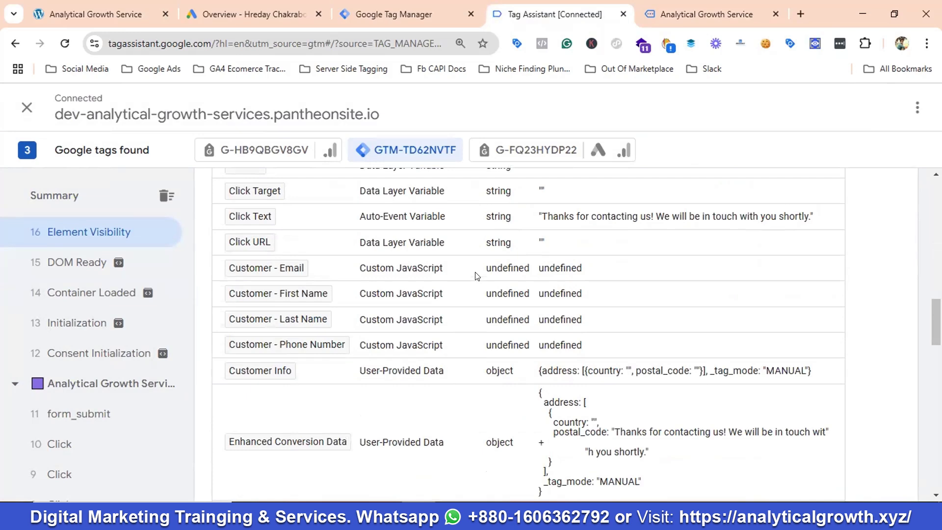
pyautogui.scroll(-2, 476, 275)
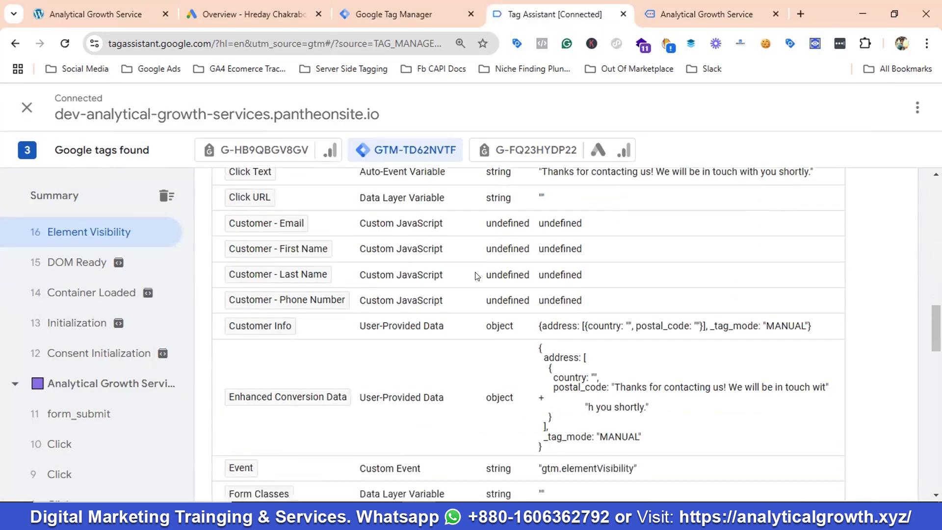
pyautogui.scroll(-2, 476, 276)
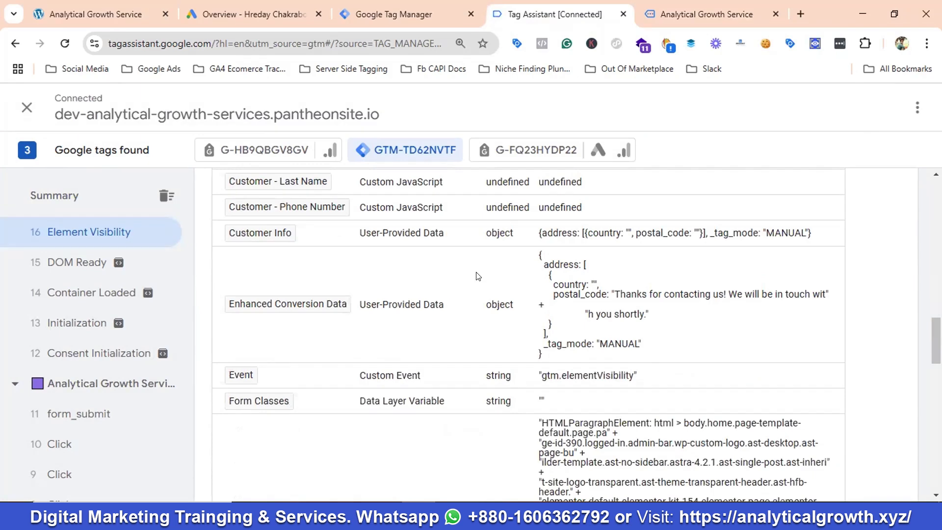
pyautogui.scroll(-3, 479, 275)
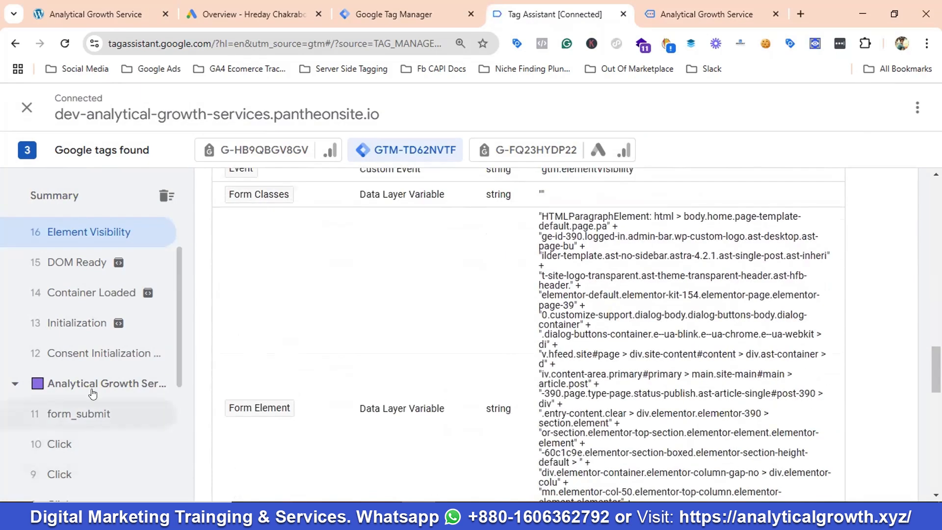
# Examine the form_submit event's customer variables and Enhanced Conversion Data, and compare its place in the event list with Element Visibility
pyautogui.scroll(-2, 138, 373)
pyautogui.click(93, 349)
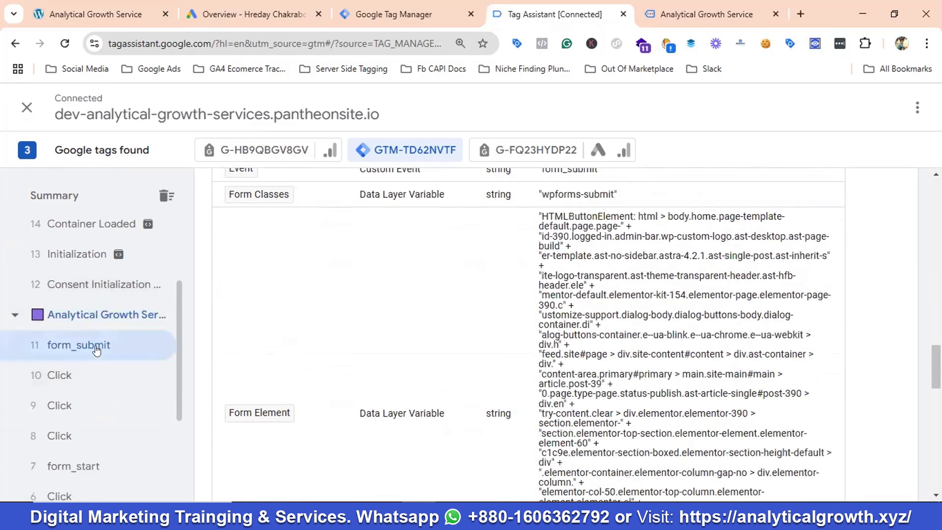
pyautogui.scroll(-5, 626, 401)
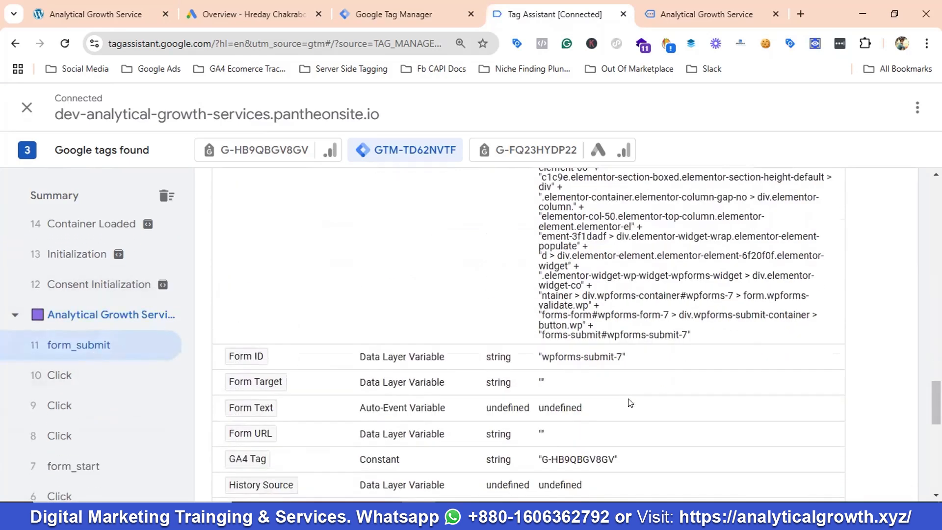
pyautogui.scroll(-1, 118, 361)
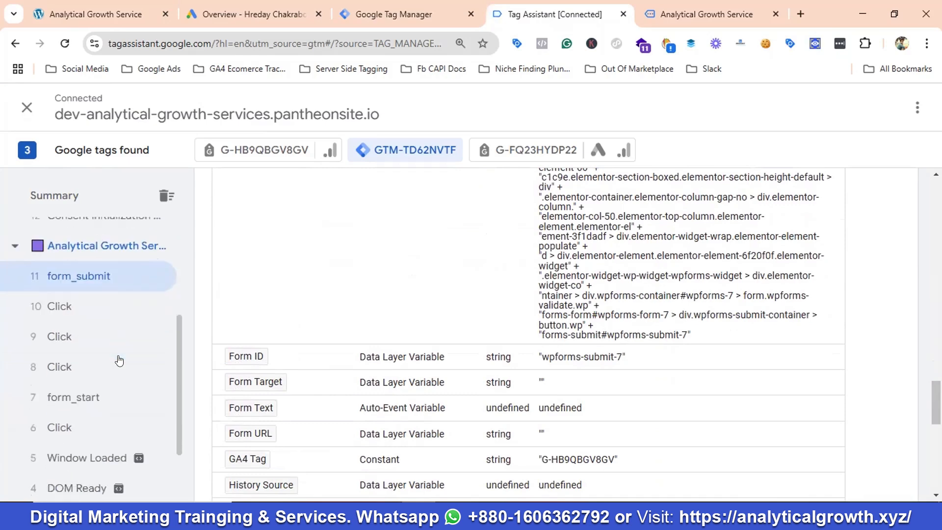
pyautogui.scroll(10, 517, 330)
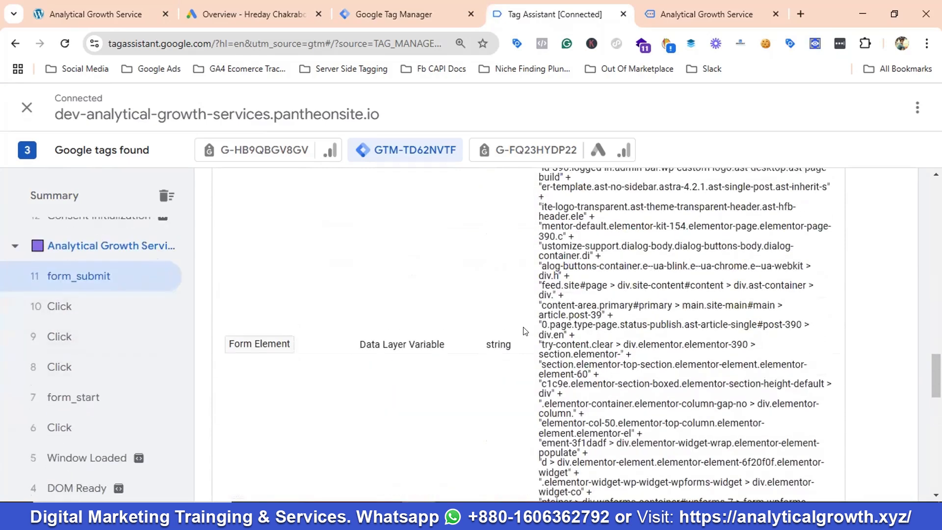
pyautogui.scroll(5, 525, 332)
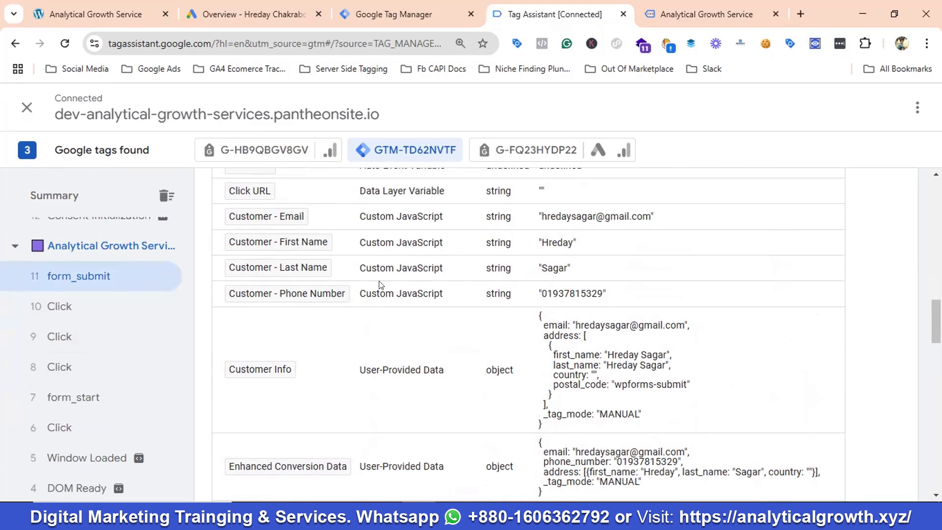
pyautogui.scroll(3, 142, 327)
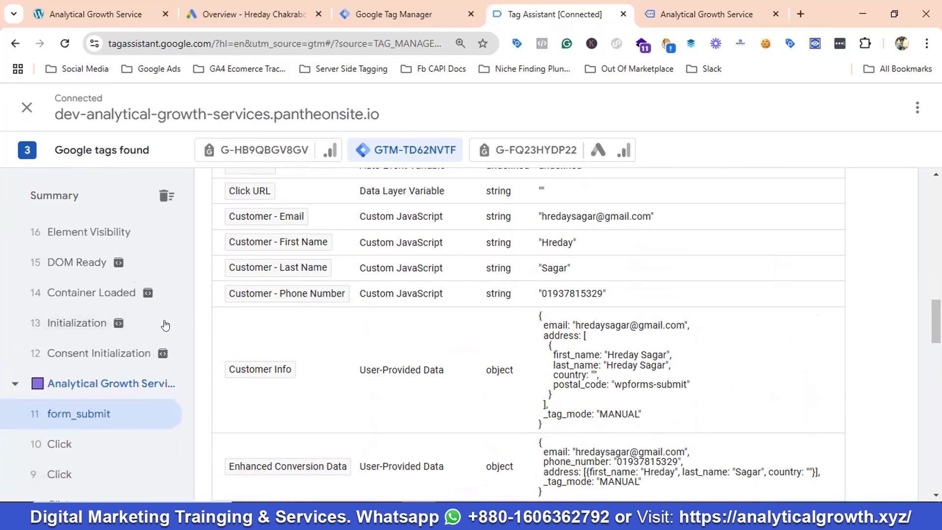
pyautogui.scroll(2, 165, 325)
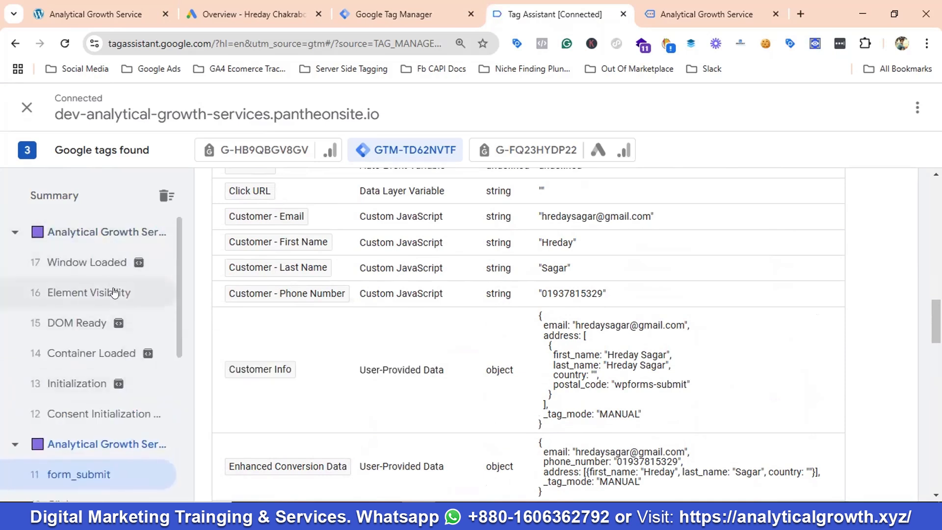
pyautogui.scroll(-3, 111, 343)
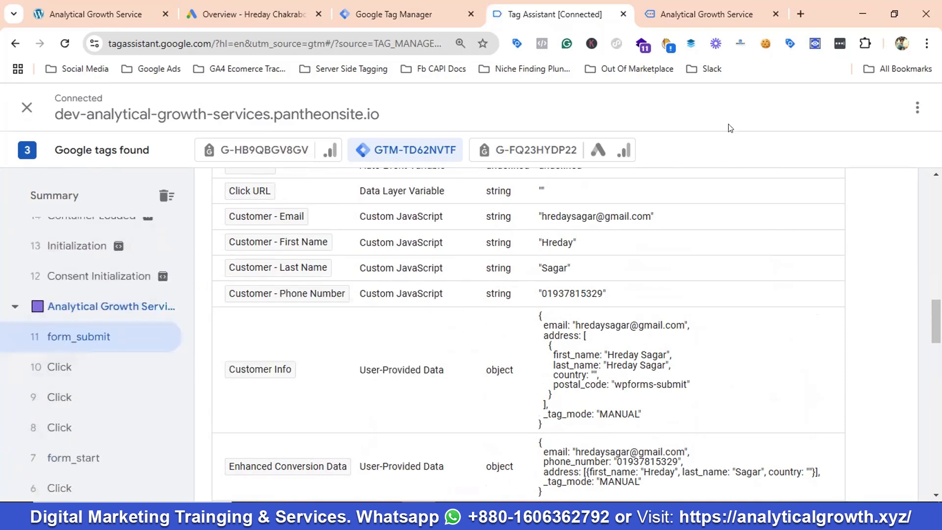
# Switch to the website, reload its home page through the site logo and bring up the empty estimate form
pyautogui.click(665, 7)
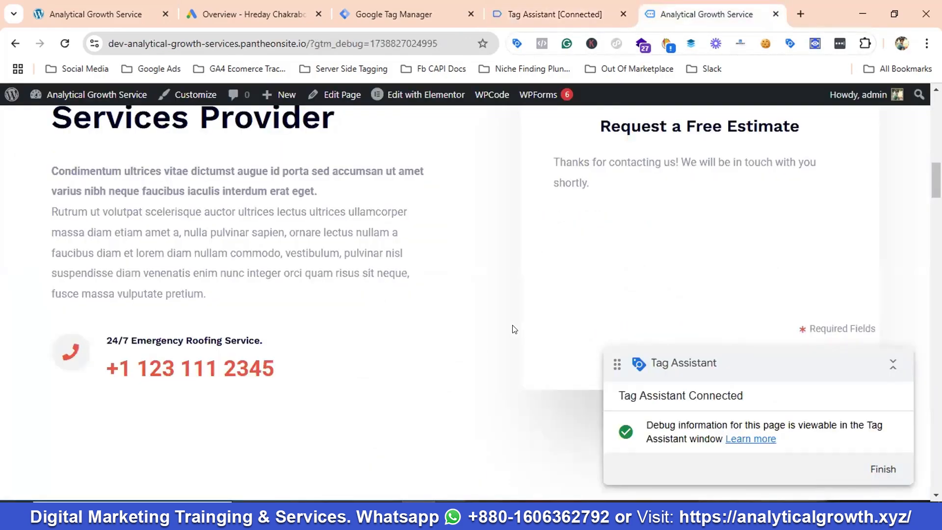
pyautogui.scroll(4, 330, 305)
pyautogui.scroll(-3, 374, 292)
pyautogui.scroll(4, 204, 249)
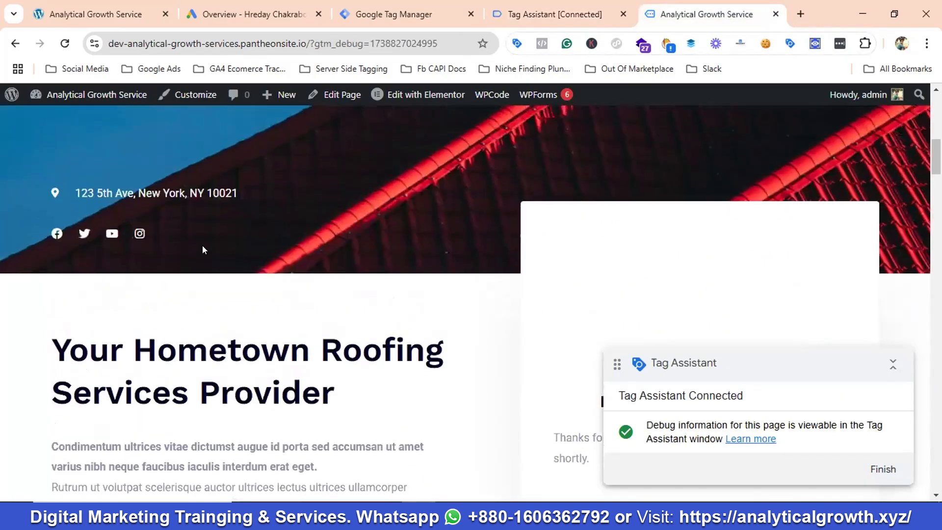
pyautogui.scroll(10, 203, 249)
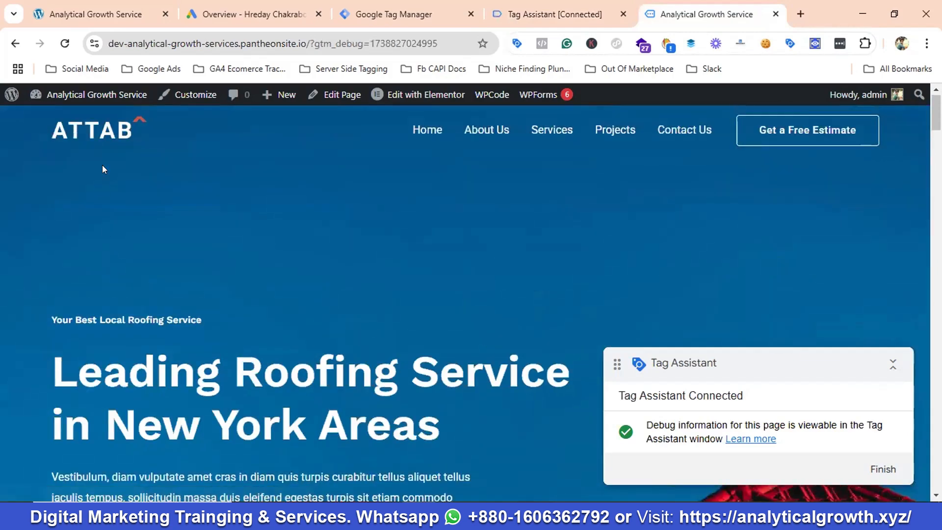
pyautogui.click(104, 138)
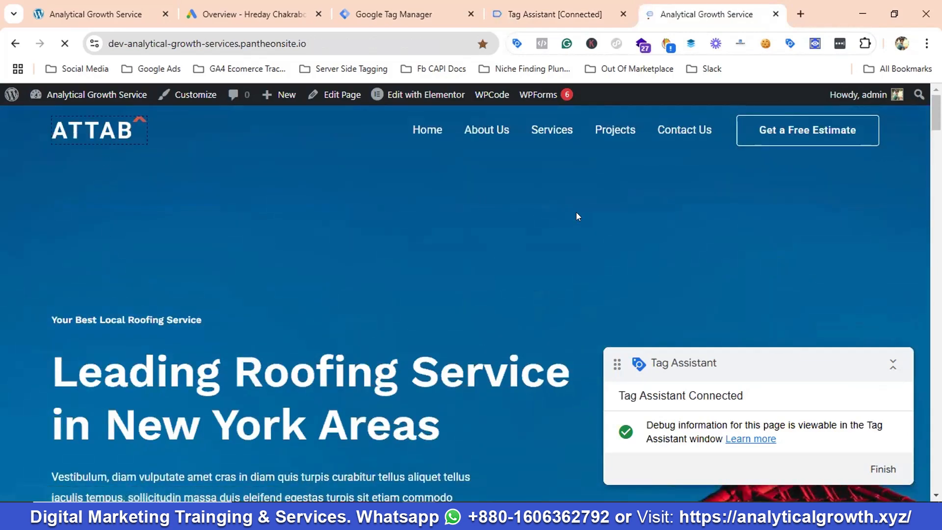
pyautogui.scroll(-5, 632, 232)
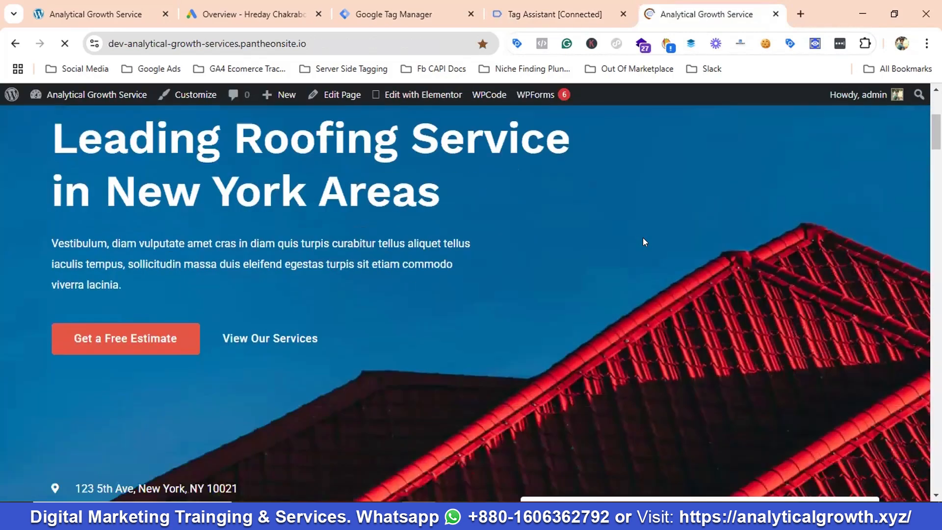
pyautogui.scroll(-8, 644, 242)
pyautogui.scroll(3, 633, 248)
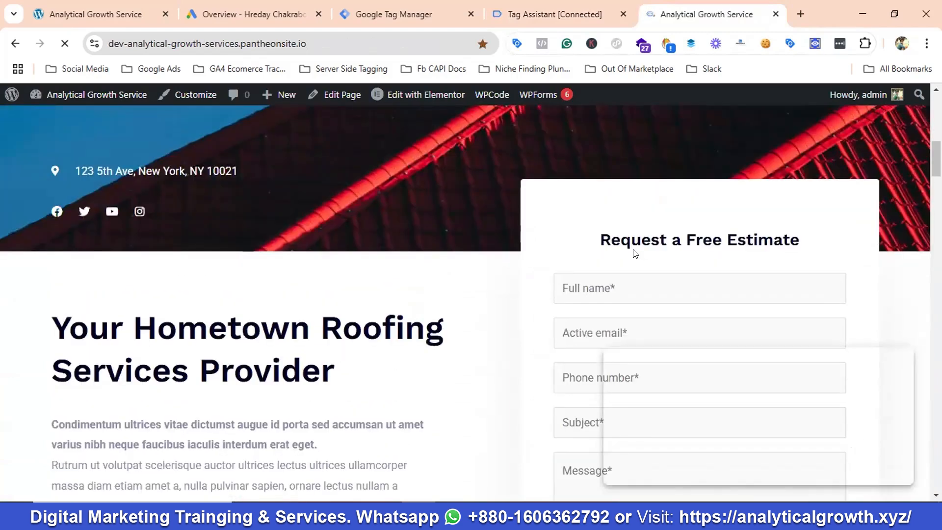
# Fill in the customer's full name, email and phone number on the estimate form and try to send the request
pyautogui.scroll(-2, 633, 253)
pyautogui.scroll(-2, 659, 248)
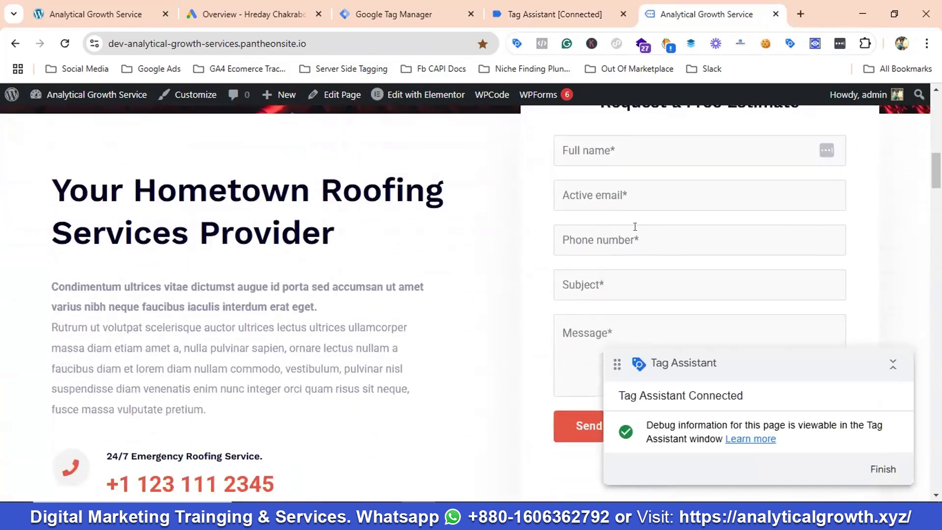
pyautogui.click(608, 153)
pyautogui.click(631, 194)
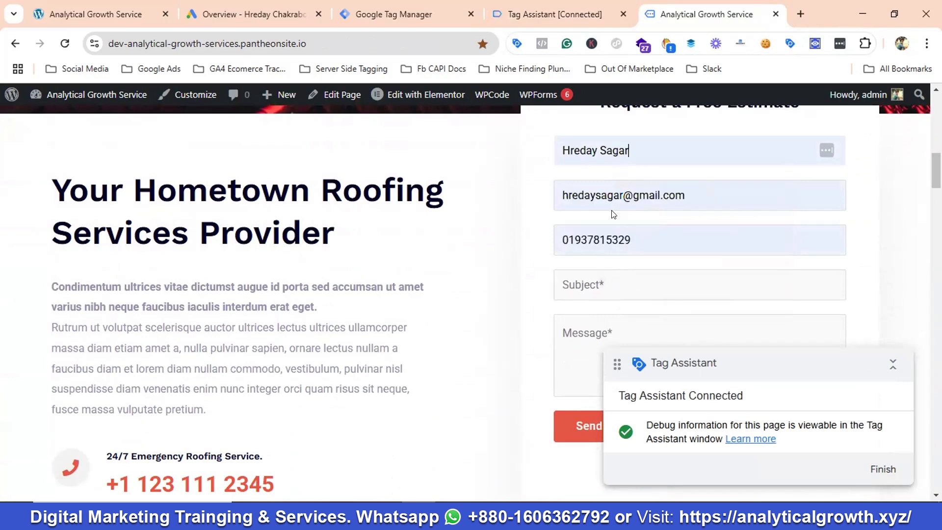
pyautogui.scroll(-2, 609, 211)
pyautogui.scroll(2, 607, 210)
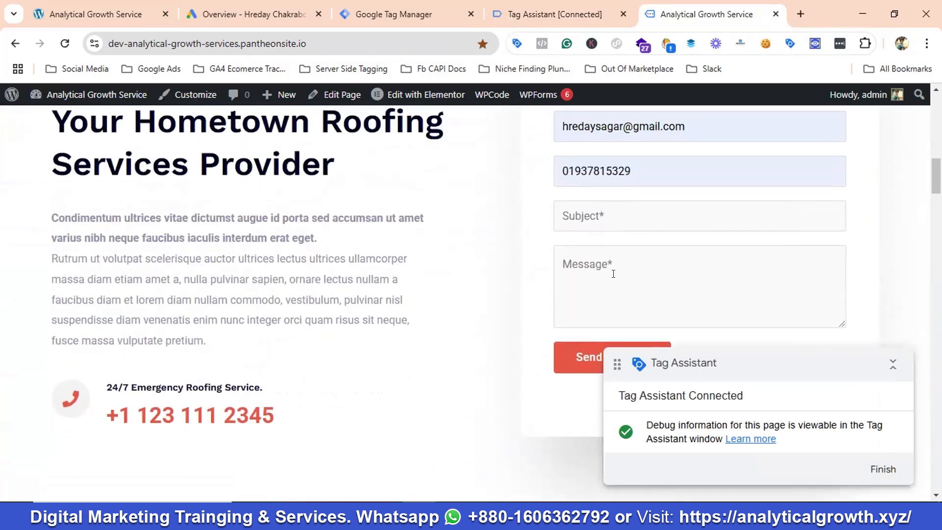
pyautogui.scroll(2, 614, 274)
pyautogui.scroll(-4, 611, 275)
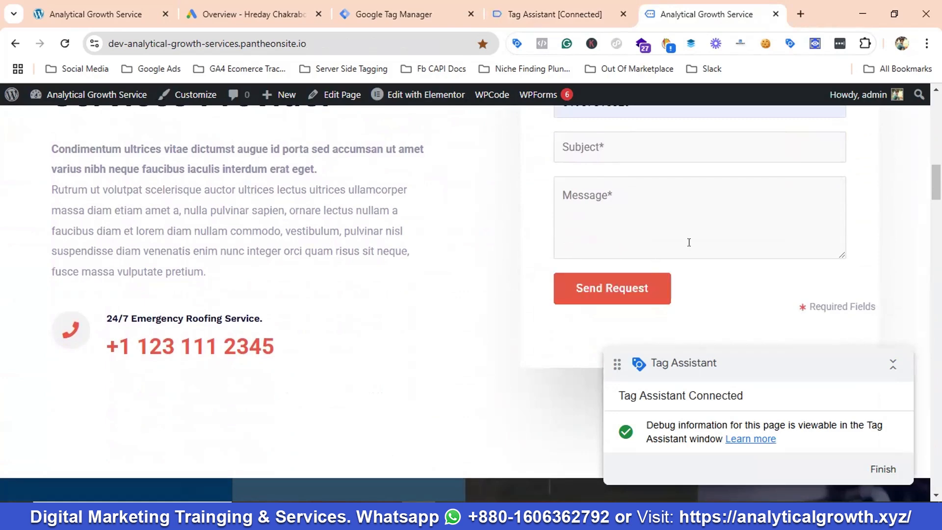
pyautogui.click(622, 288)
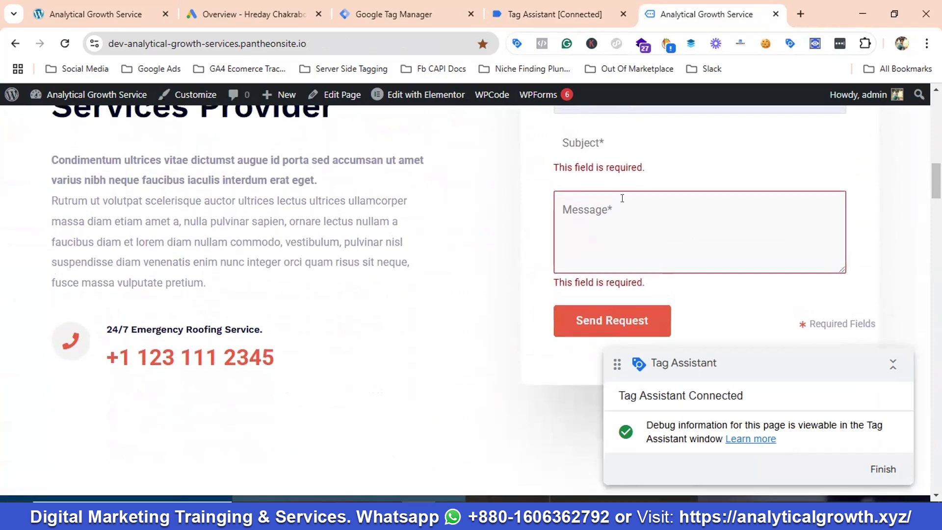
# Enter "test" as both the subject and the message of the estimate form and send the request
pyautogui.click(606, 138)
pyautogui.click(635, 201)
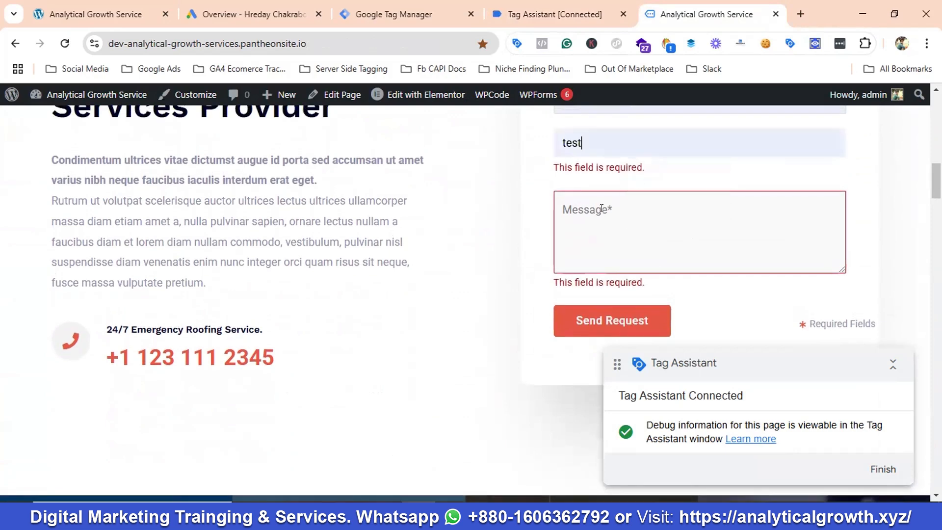
pyautogui.click(601, 206)
pyautogui.write('test')
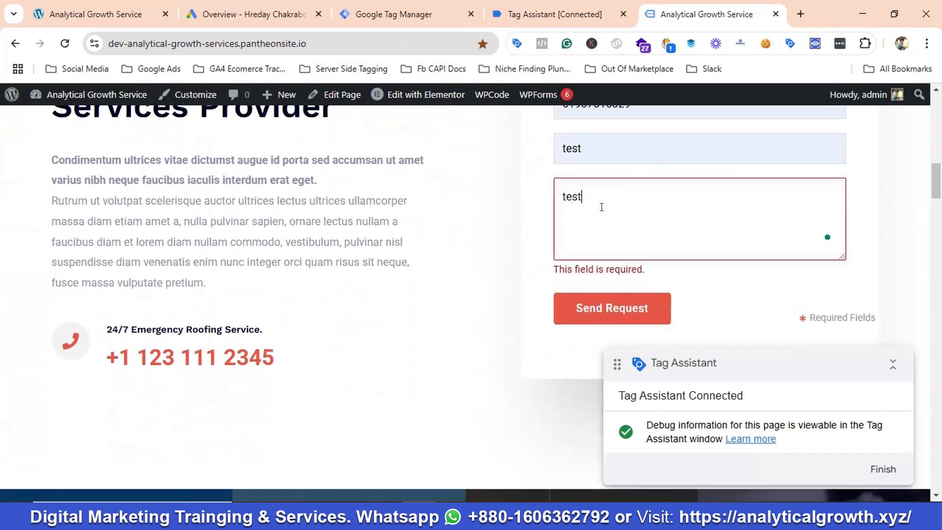
pyautogui.click(580, 310)
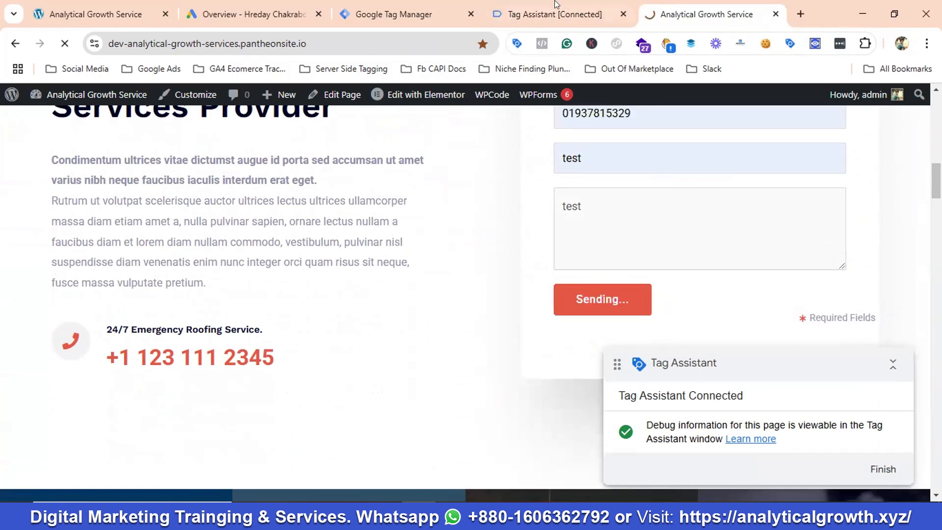
# Switch to Tag Assistant, look through the event list and compare the form_submit event's Customer Info and Enhanced Conversion Data values
pyautogui.click(541, 8)
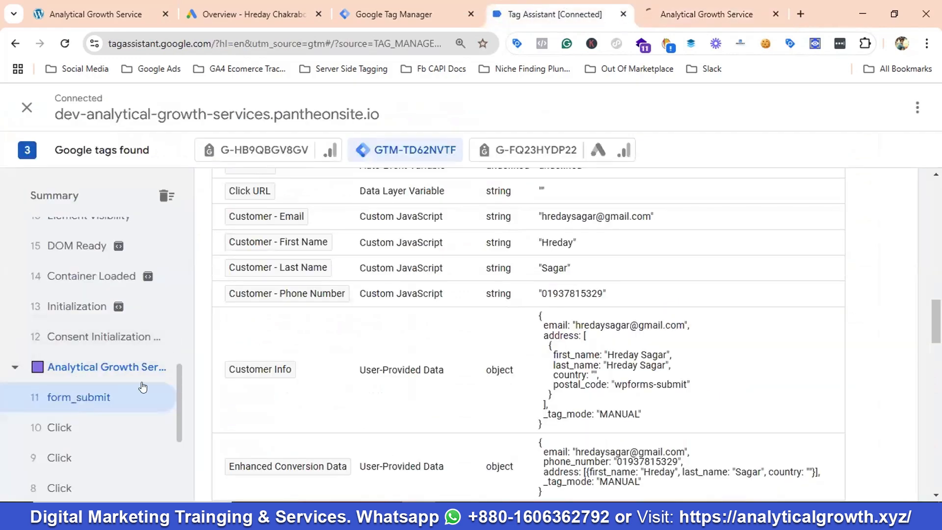
pyautogui.scroll(-1, 84, 348)
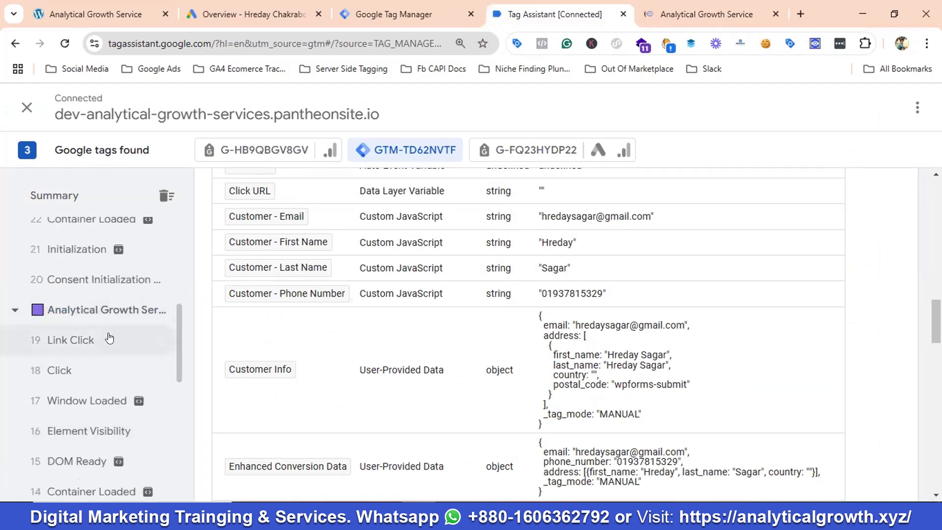
pyautogui.scroll(-4, 138, 352)
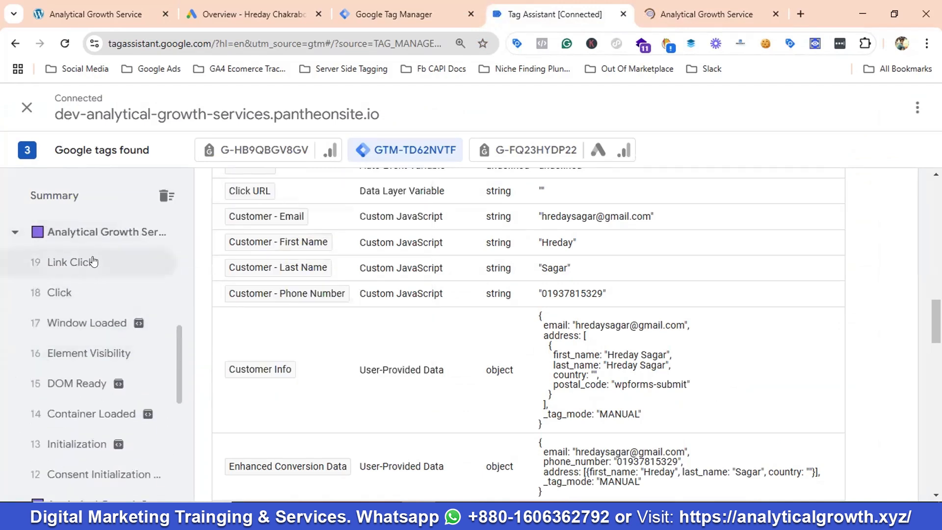
pyautogui.scroll(-1, 98, 280)
pyautogui.scroll(5, 104, 293)
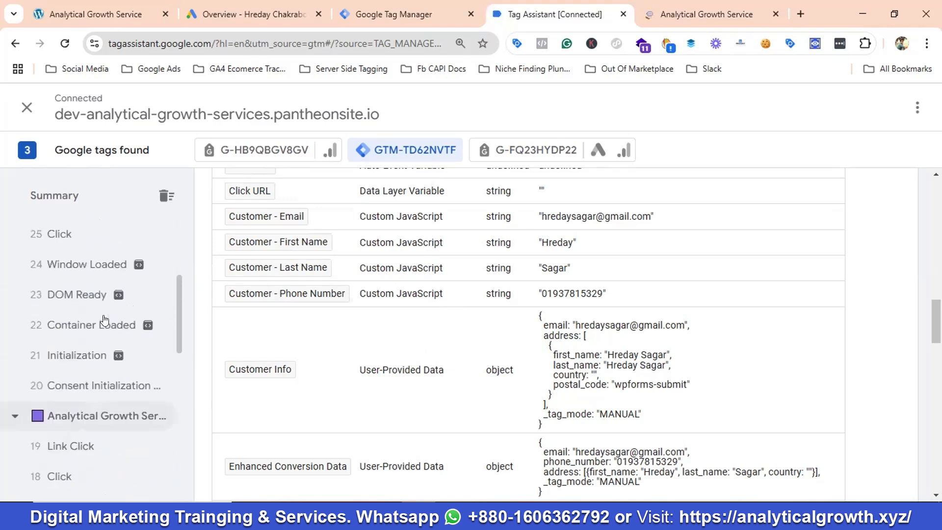
pyautogui.scroll(-6, 105, 375)
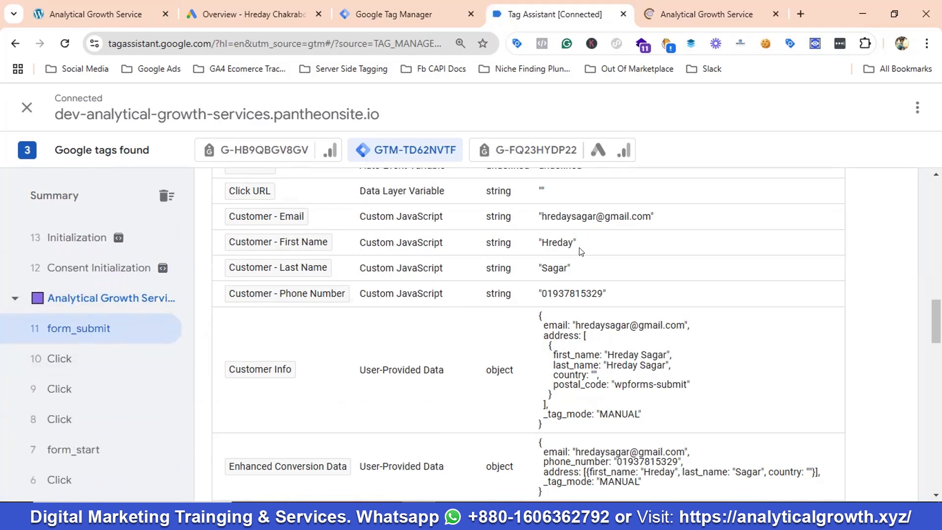
pyautogui.scroll(-2, 480, 304)
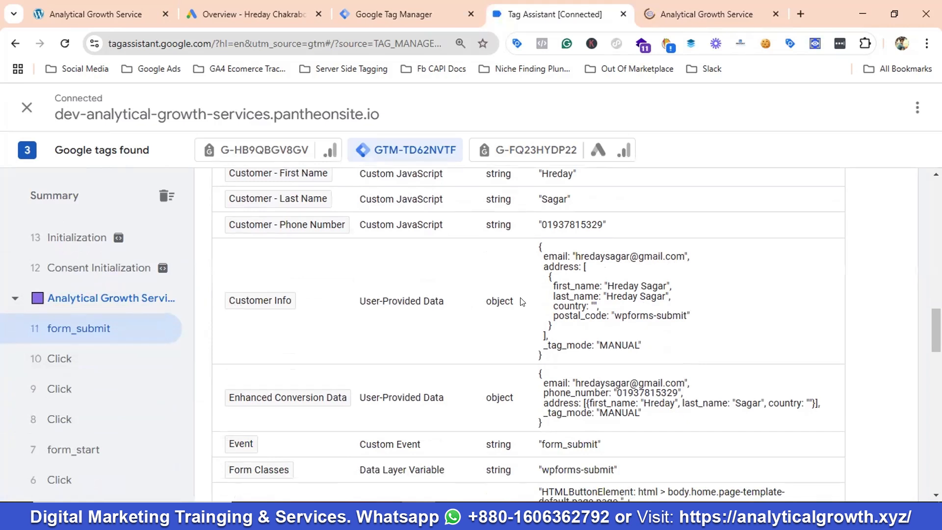
pyautogui.moveTo(535, 248); pyautogui.dragTo(606, 410)
pyautogui.click(658, 360)
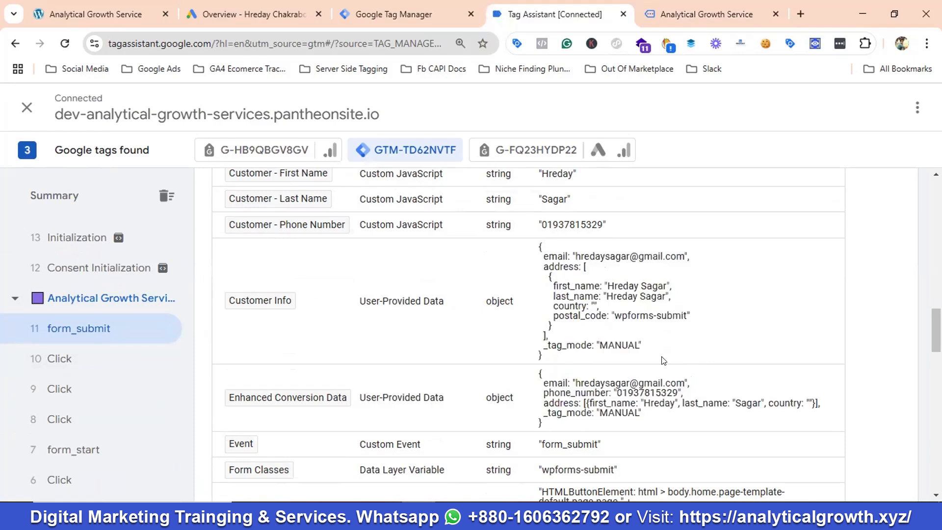